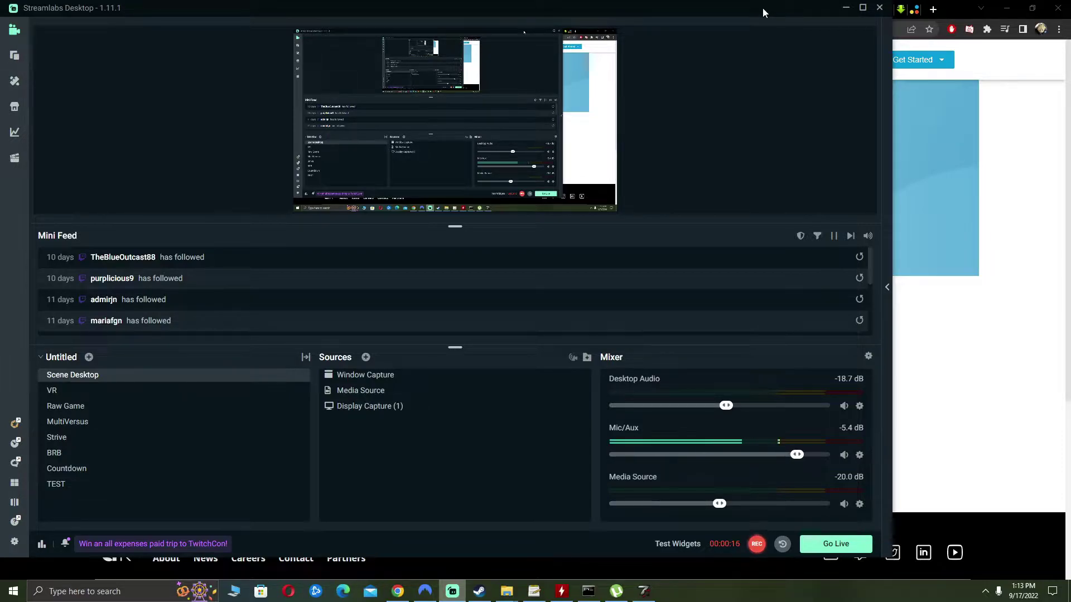
pyautogui.moveTo(769, 8); pyautogui.dragTo(812, 8)
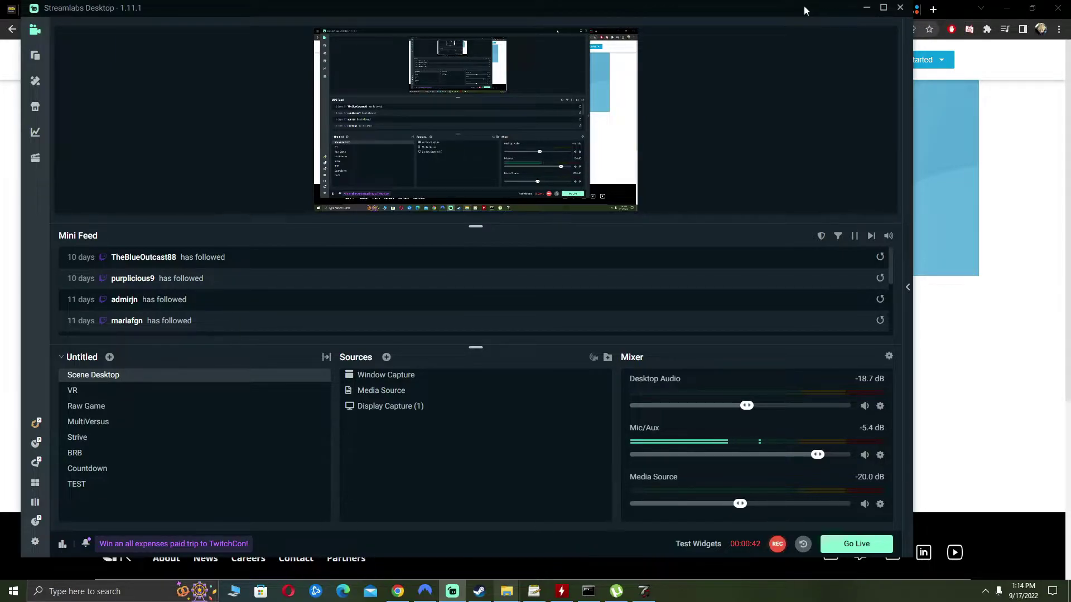
pyautogui.moveTo(804, 5); pyautogui.dragTo(790, 5)
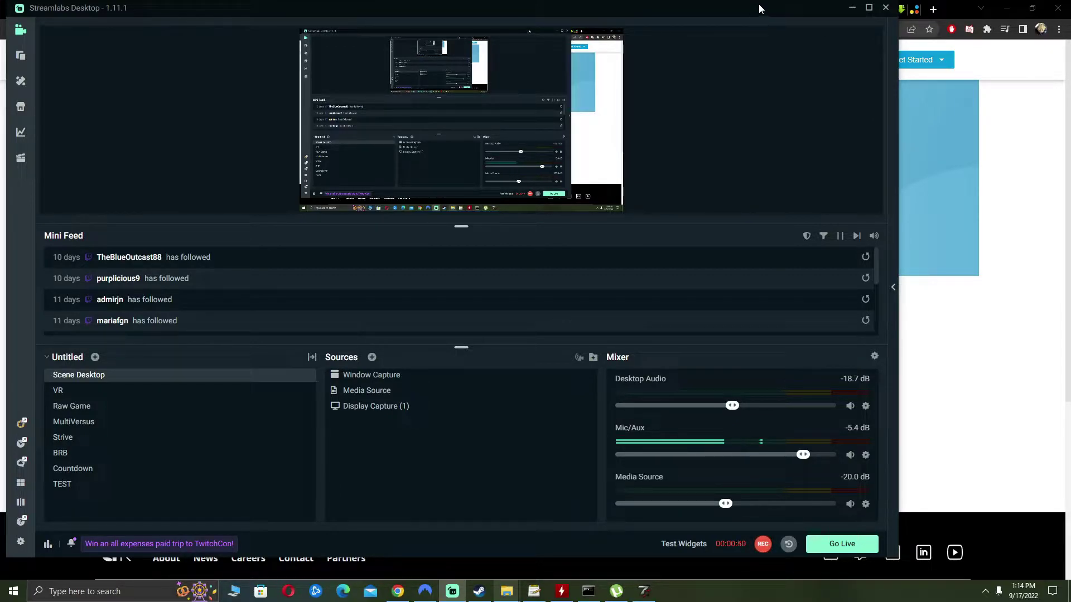
pyautogui.moveTo(759, 4); pyautogui.dragTo(839, 8)
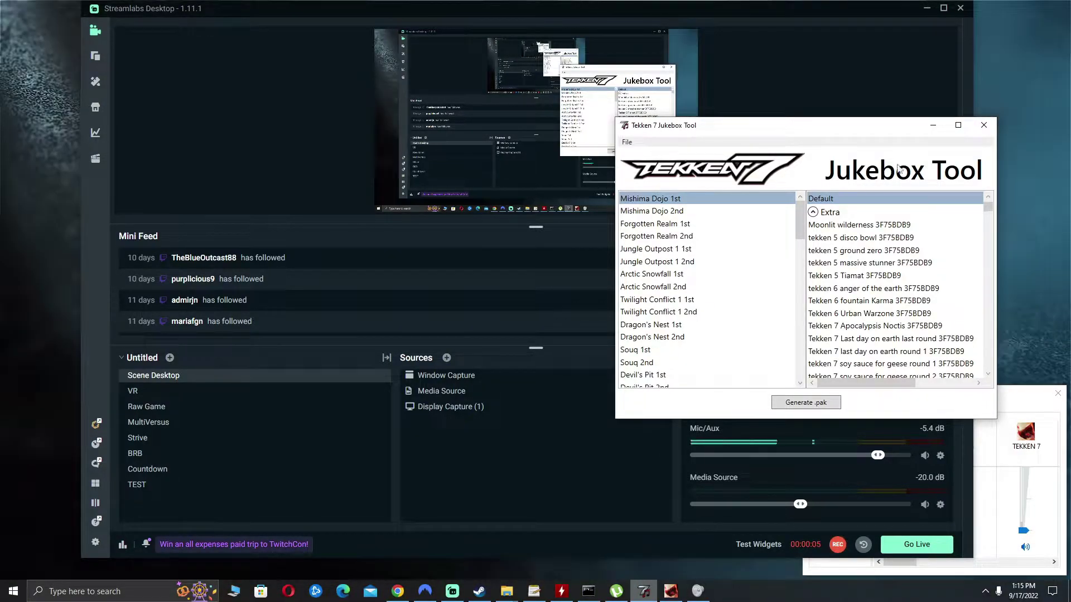
# - Examine the replacement songs the Jukebox Tool offers for the Mishima Dojo 1st stage, from Extra through Tekken Tag Tournament
pyautogui.moveTo(717, 131); pyautogui.dragTo(712, 85)
pyautogui.click(660, 166)
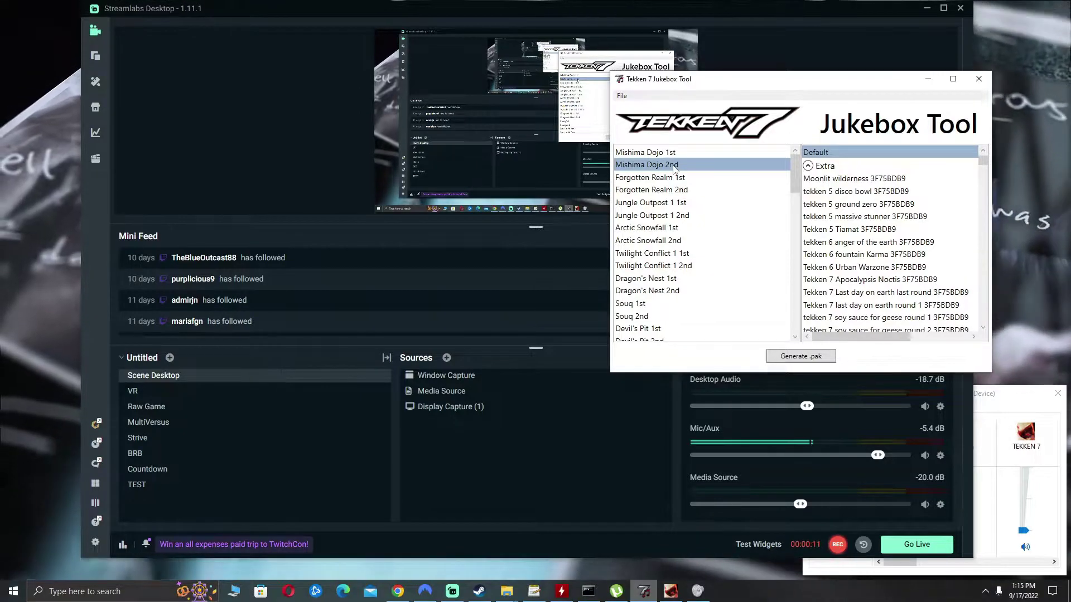
pyautogui.press('Up')
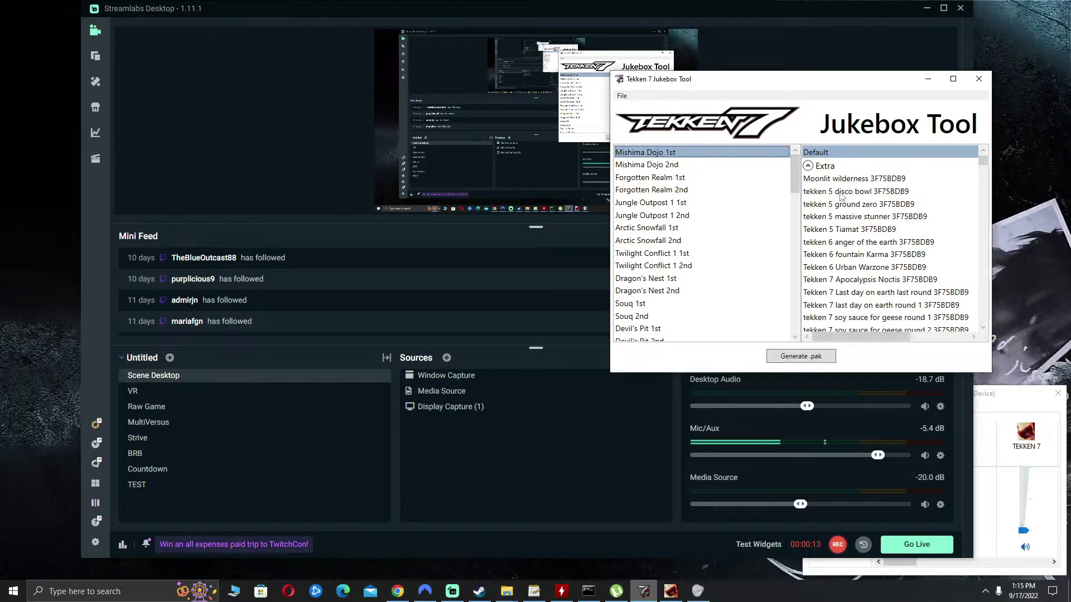
pyautogui.scroll(-2, 870, 212)
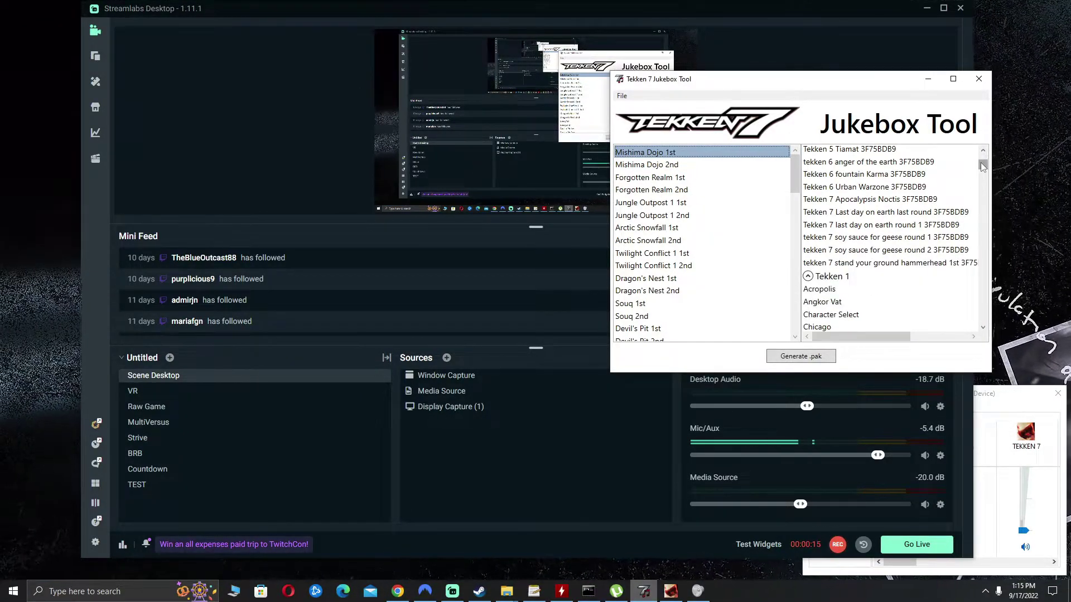
pyautogui.scroll(-3, 983, 166)
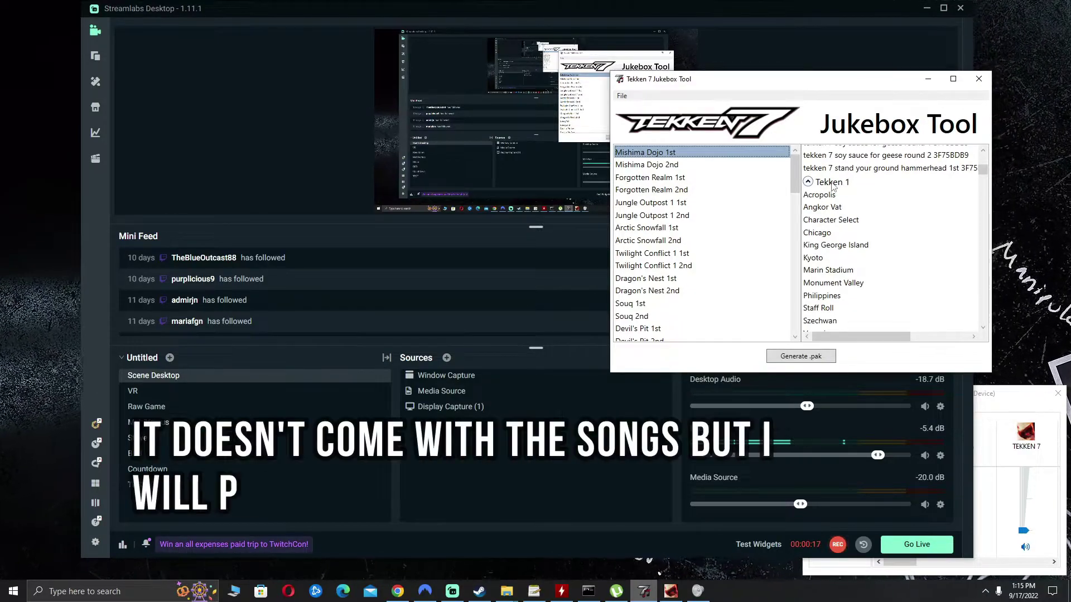
pyautogui.scroll(-1, 984, 175)
pyautogui.moveTo(984, 176); pyautogui.dragTo(984, 305)
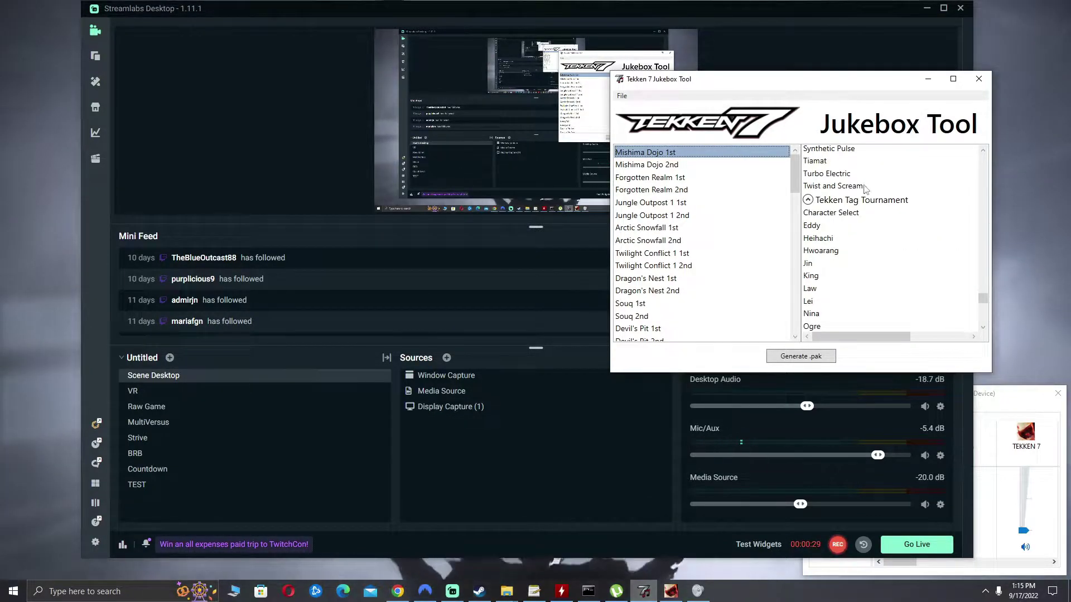
# - Go through the stage list from Mishima Dojo 2nd past Arena 2nd to review which song is assigned to each stage
pyautogui.moveTo(853, 81); pyautogui.dragTo(776, 60)
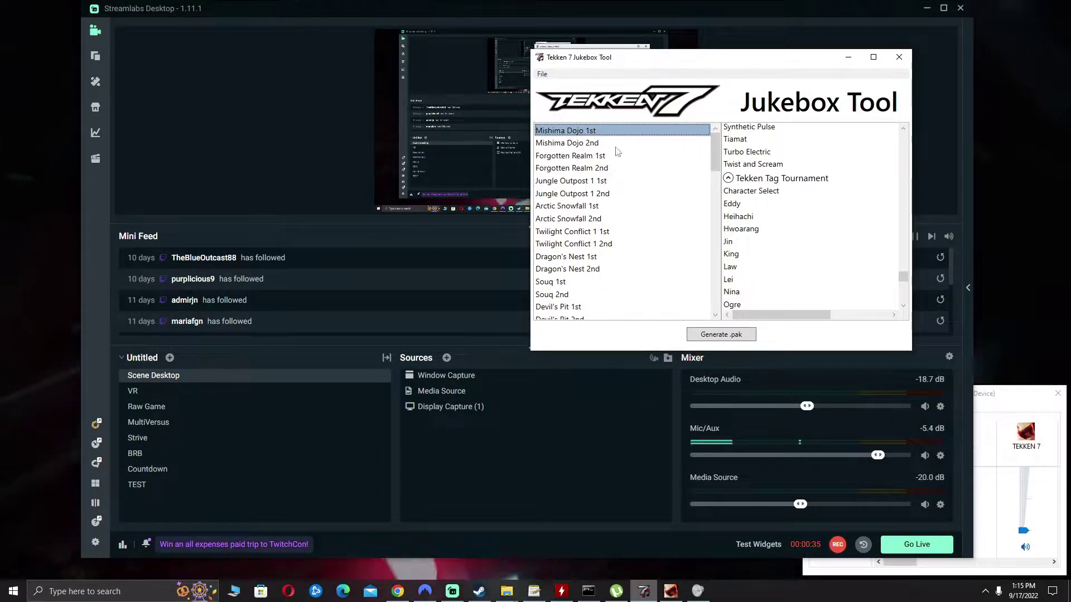
pyautogui.click(568, 144)
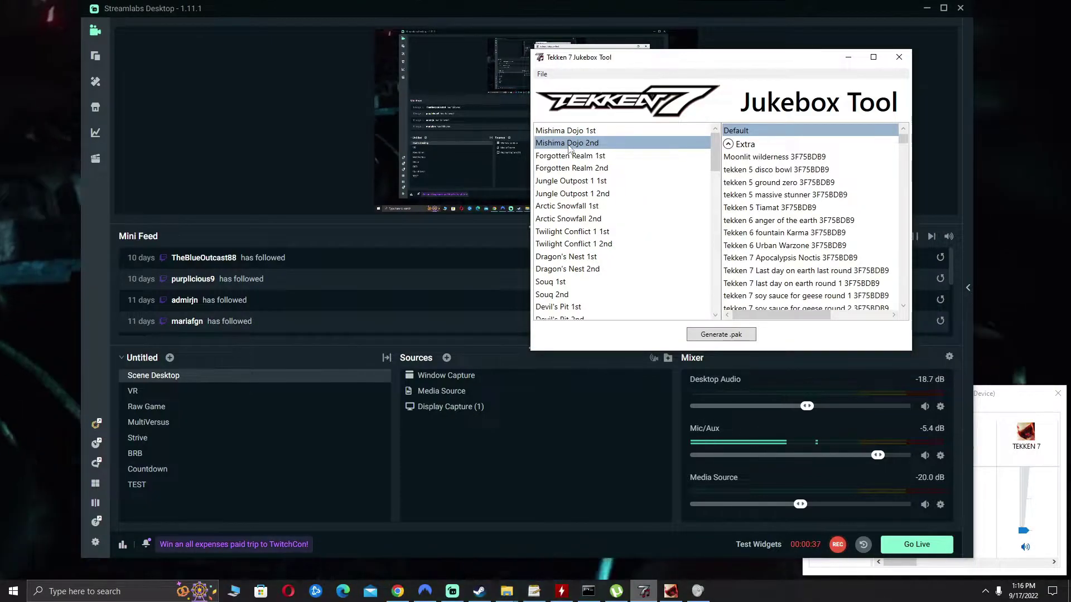
pyautogui.press('Down')
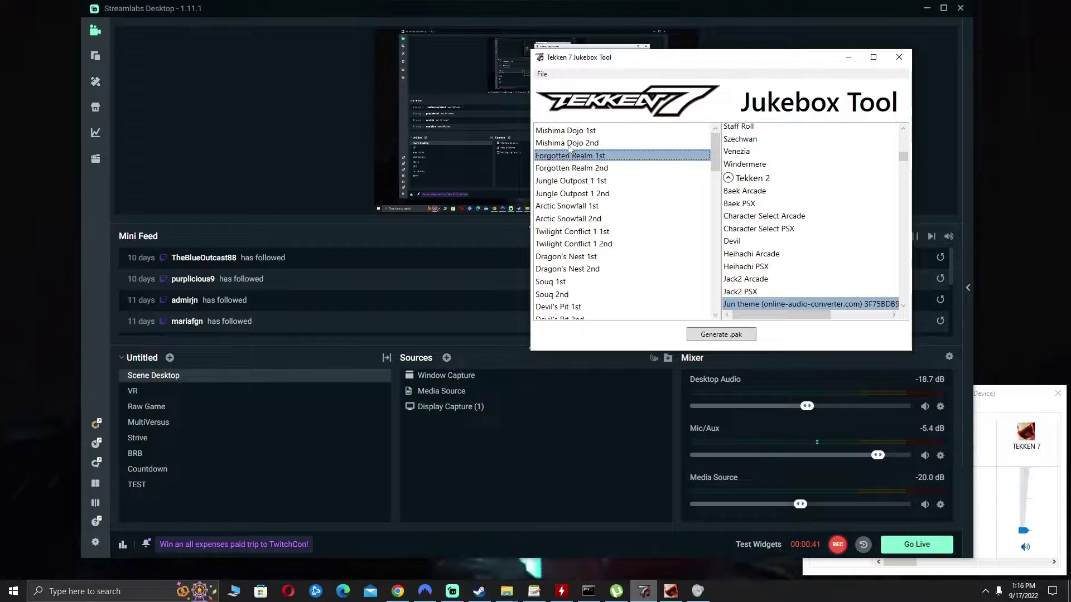
pyautogui.press('Down')
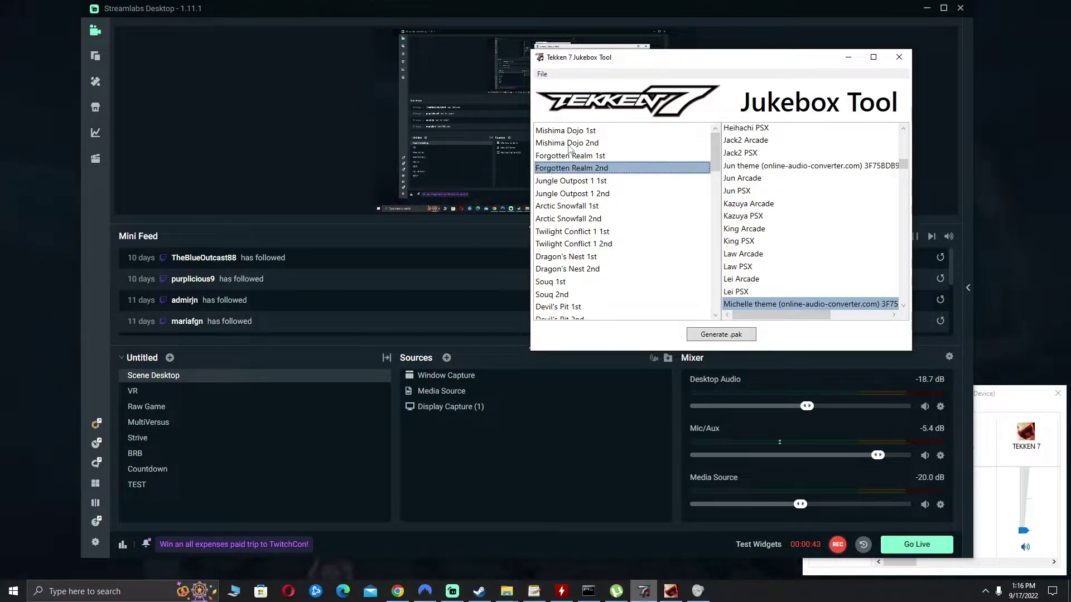
pyautogui.press('Down')
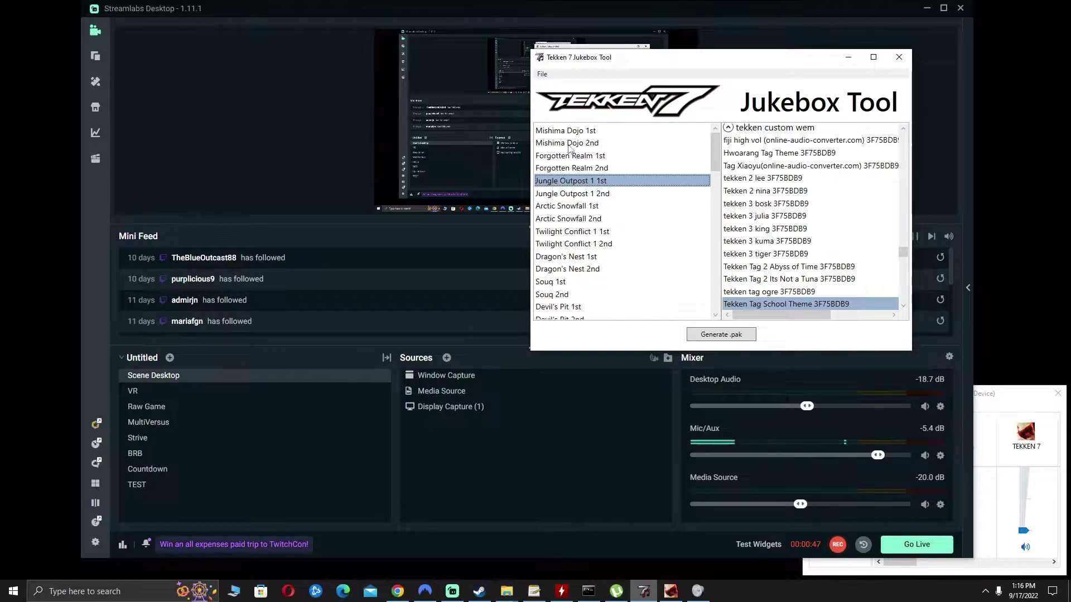
pyautogui.press('Down')
pyautogui.press('Down')
pyautogui.press('Down')
pyautogui.press('Down')
pyautogui.press('Down')
pyautogui.press('Down')
pyautogui.press('Down')
pyautogui.press('Down')
pyautogui.press('Down')
pyautogui.press('Down')
pyautogui.press('Down')
pyautogui.press('Down')
pyautogui.press('Down')
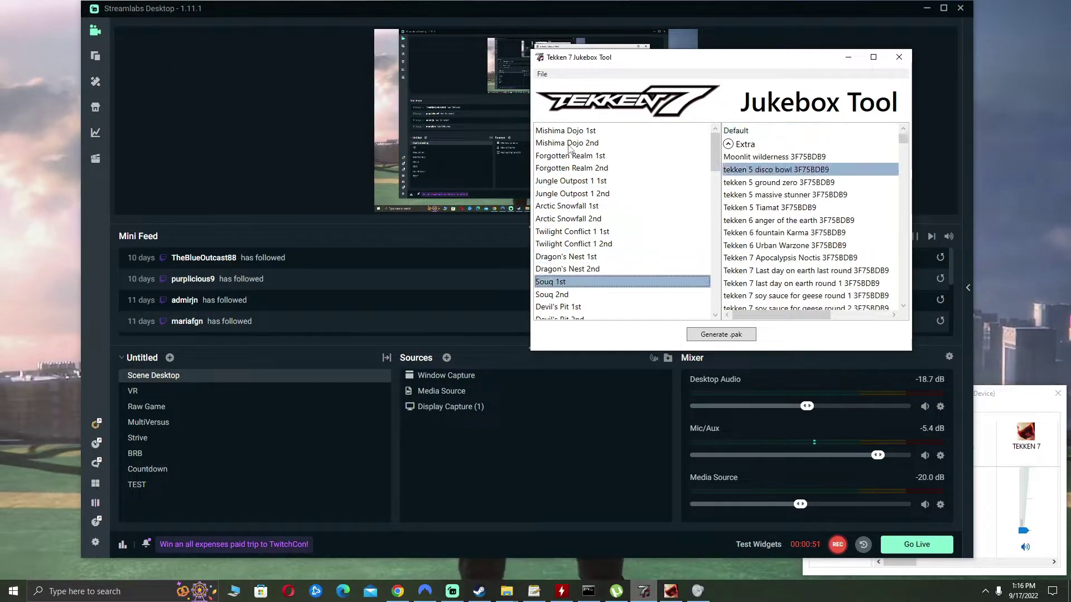
pyautogui.press('Down')
pyautogui.press('Down')
pyautogui.press('Down')
pyautogui.press('Down')
pyautogui.press('Down')
pyautogui.press('Down')
pyautogui.press('Down')
pyautogui.press('Down')
pyautogui.press('Down')
pyautogui.press('Down')
pyautogui.press('Down')
pyautogui.press('Down')
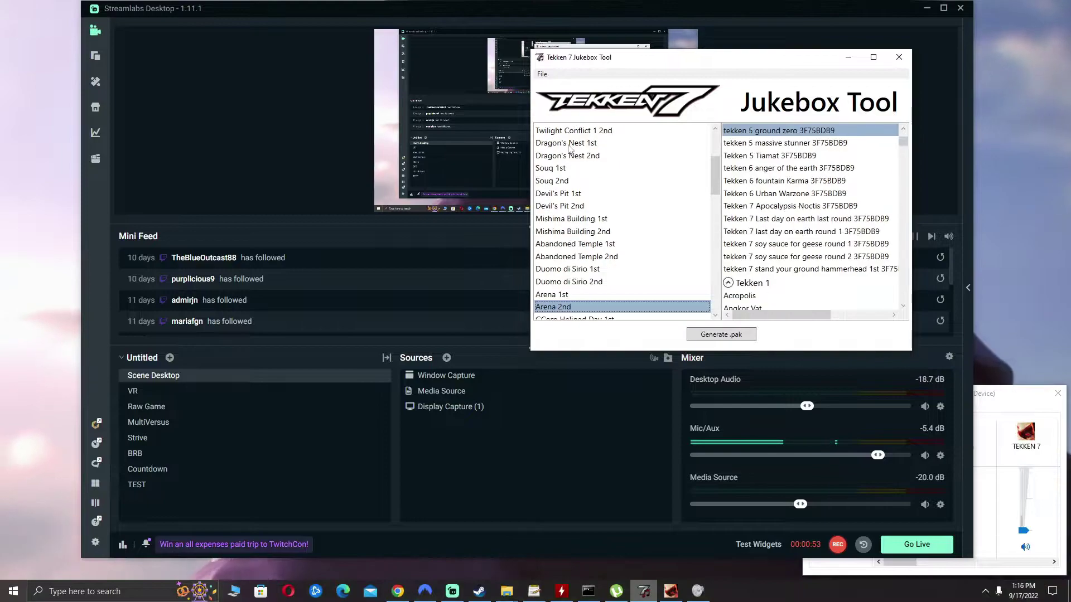
pyautogui.press('Down')
pyautogui.press('Down')
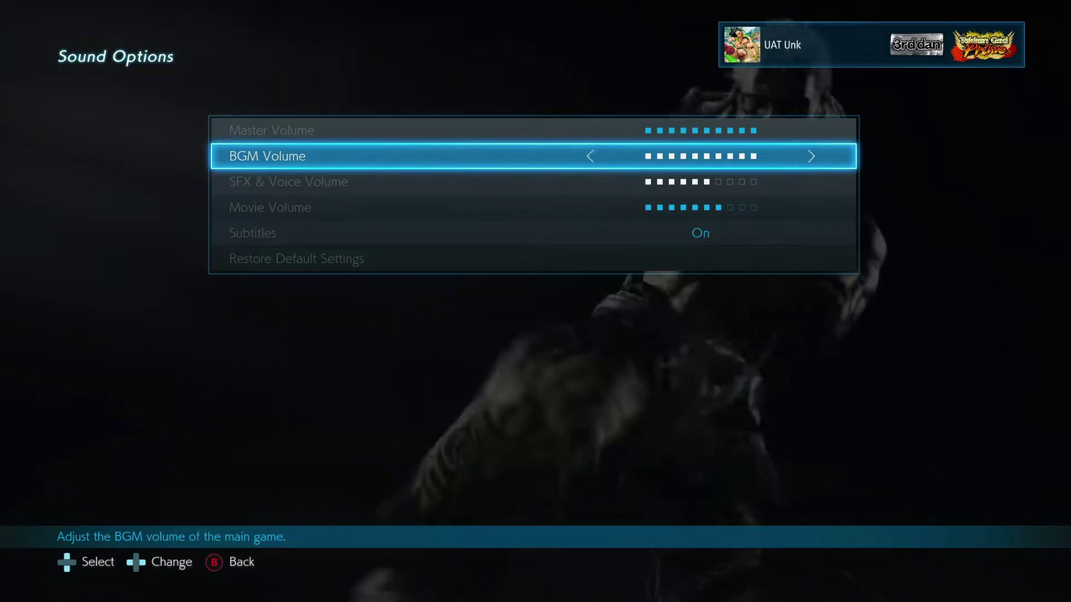
# - Review the BGM and SFX & Voice volume levels in the game's sound options, then leave the game
pyautogui.press('Down')
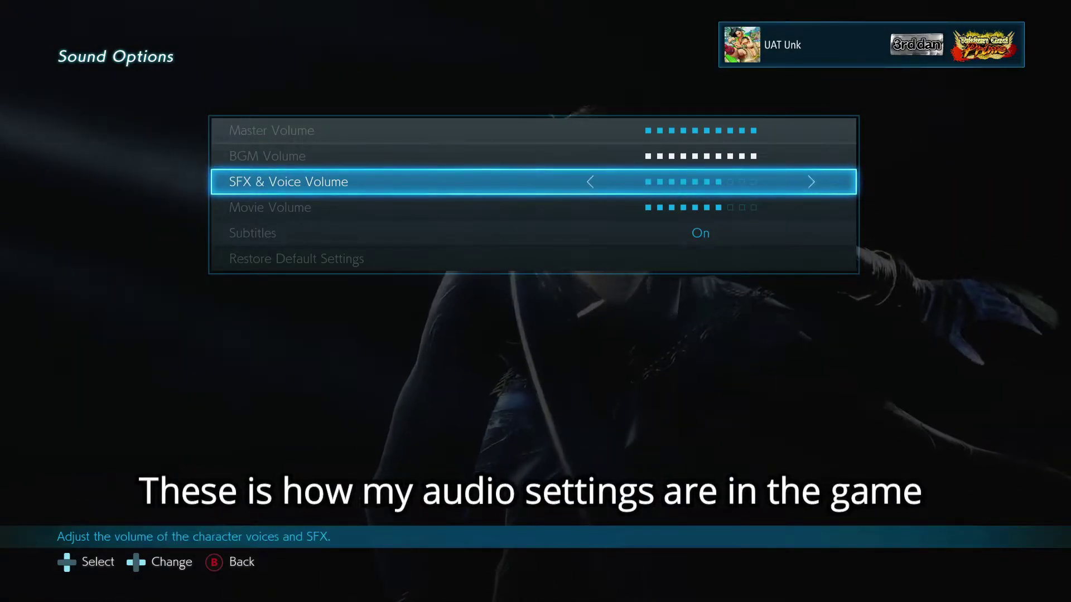
pyautogui.press('Escape')
pyautogui.hotkey('alt', 'Tab')
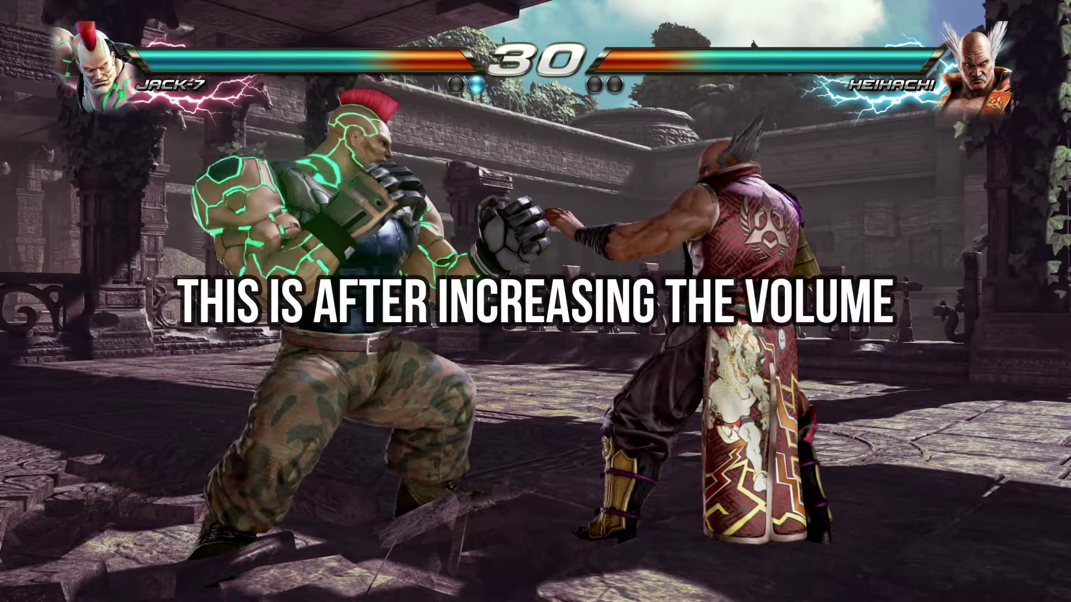
pyautogui.hotkey('alt', 'Tab')
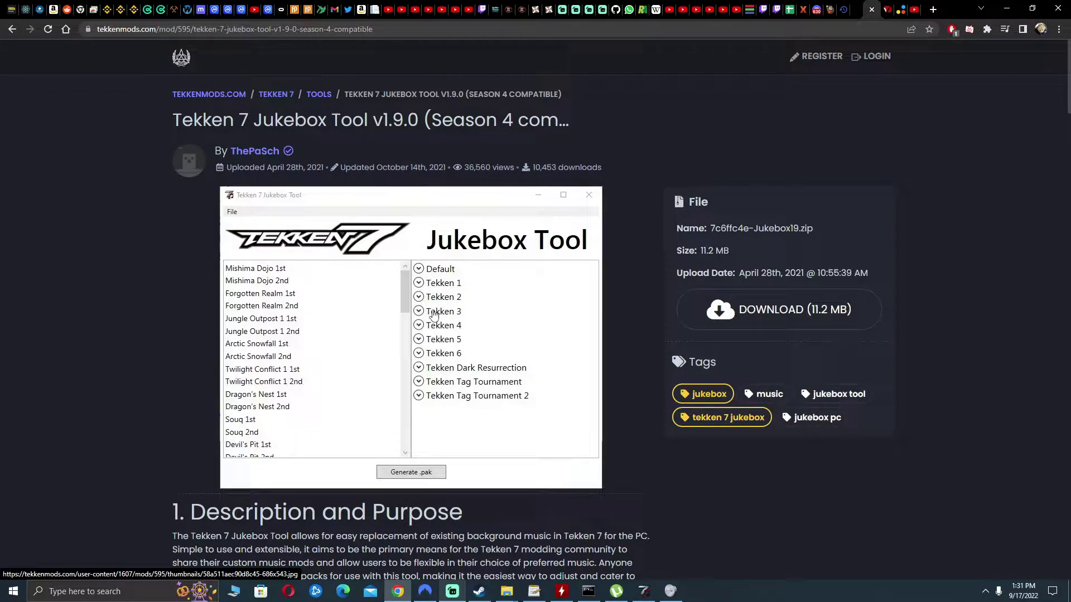
# - Copy the web address of the YouTube video "Tekken 6 OST: Electric Fountain (Karma)"
pyautogui.click(914, 9)
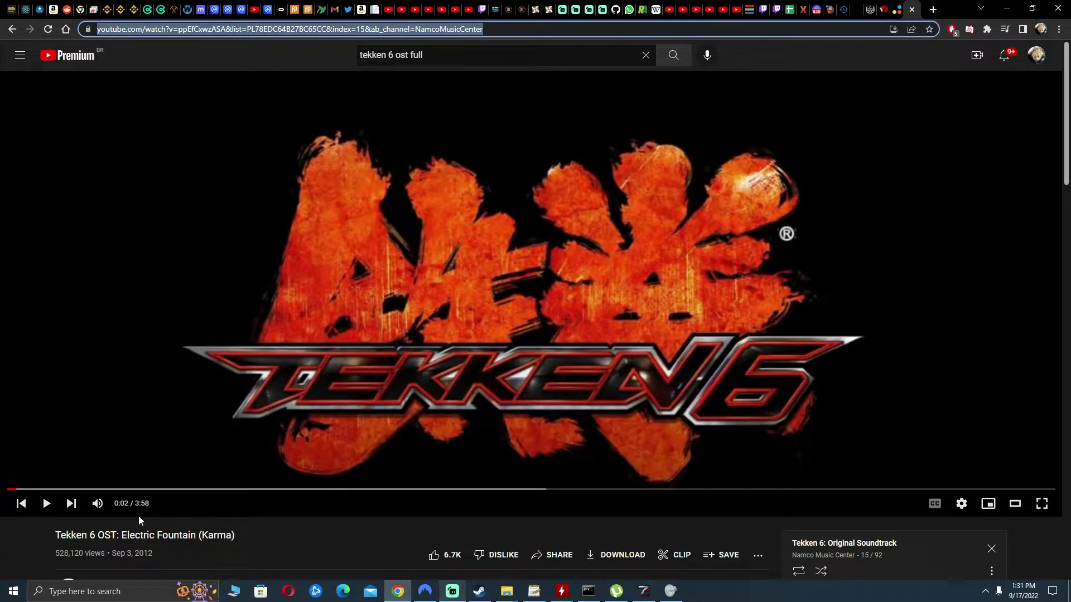
pyautogui.moveTo(127, 535); pyautogui.dragTo(256, 545)
pyautogui.click(466, 31)
pyautogui.hotkey('ctrl', 'c')
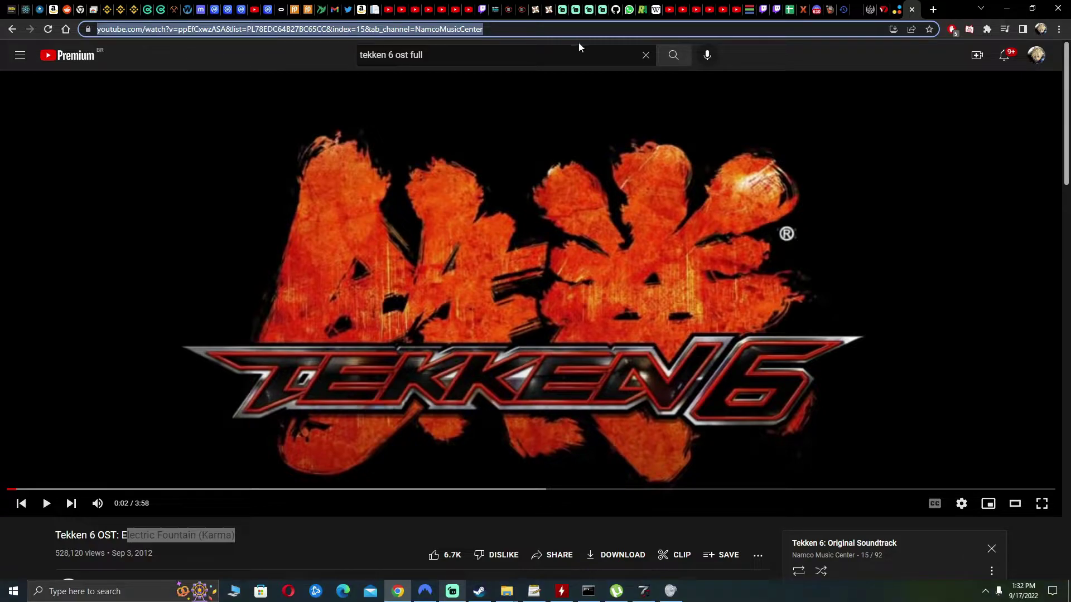
# - Submit the copied video link to the downloaddevideos.com.br YouTube downloader to get its download formats
pyautogui.click(897, 12)
pyautogui.click(878, 12)
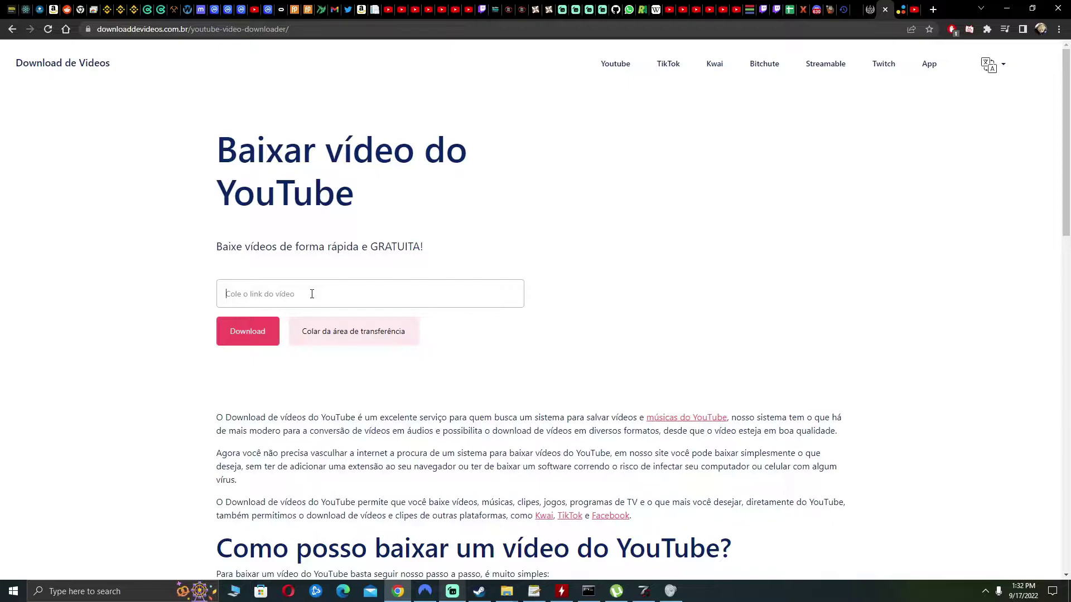
pyautogui.click(312, 294)
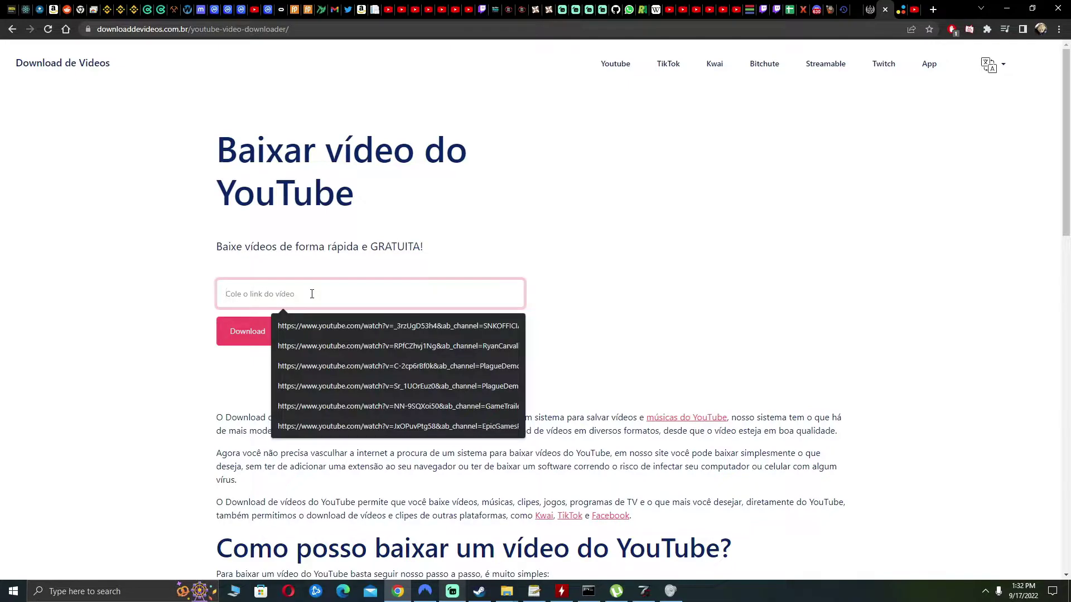
pyautogui.hotkey('ctrl', 'v')
pyautogui.click(260, 332)
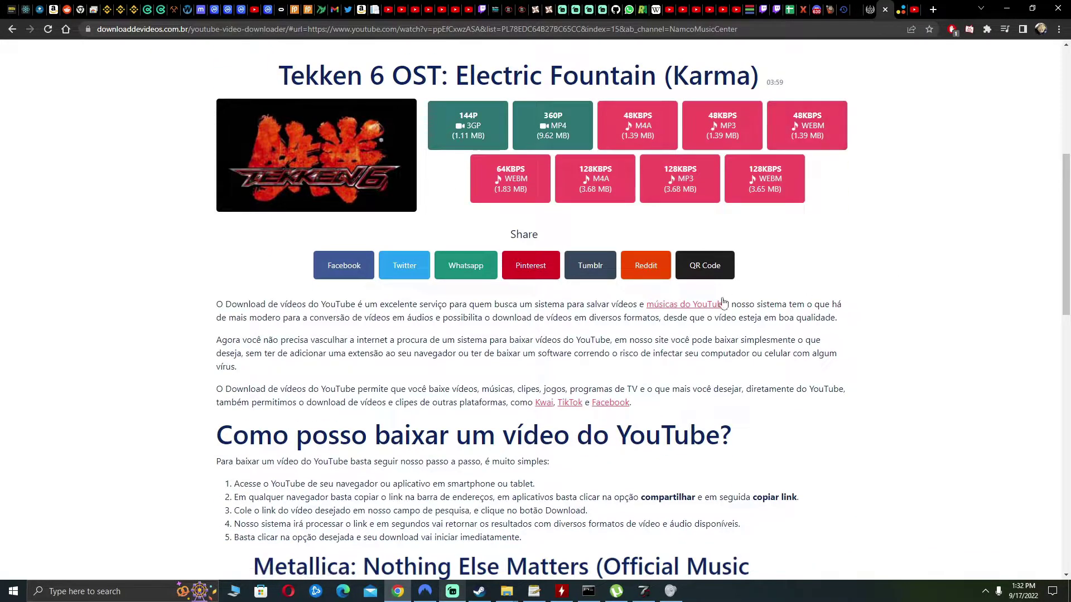
# - Download the song as a 128 kbps MP3 and save it to the Desktop as tekken-6-ost-electric-fountain-karma.mp3
pyautogui.click(690, 182)
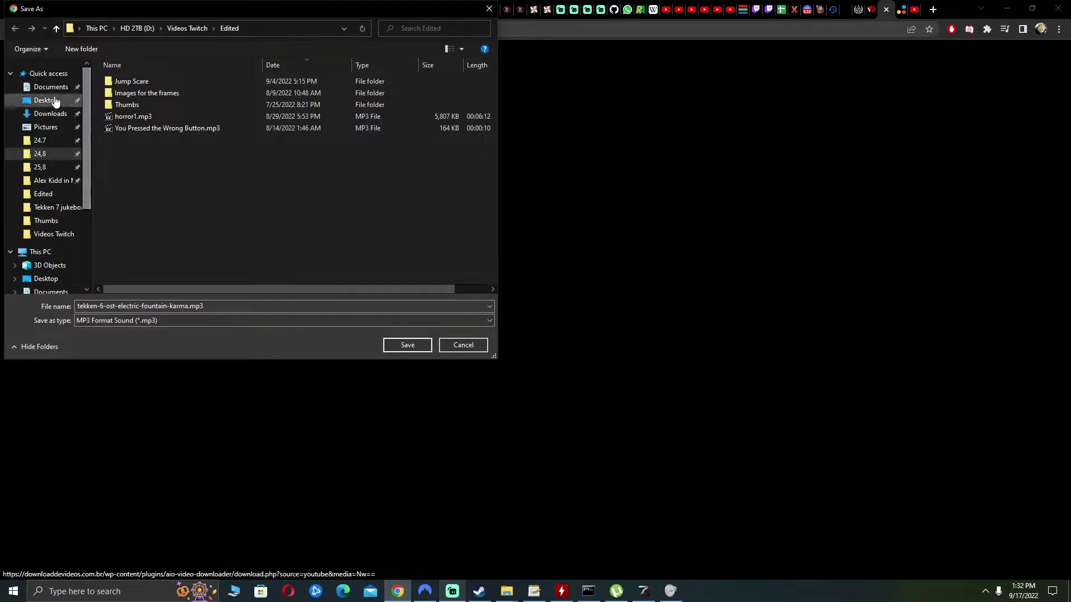
pyautogui.click(39, 100)
pyautogui.click(408, 345)
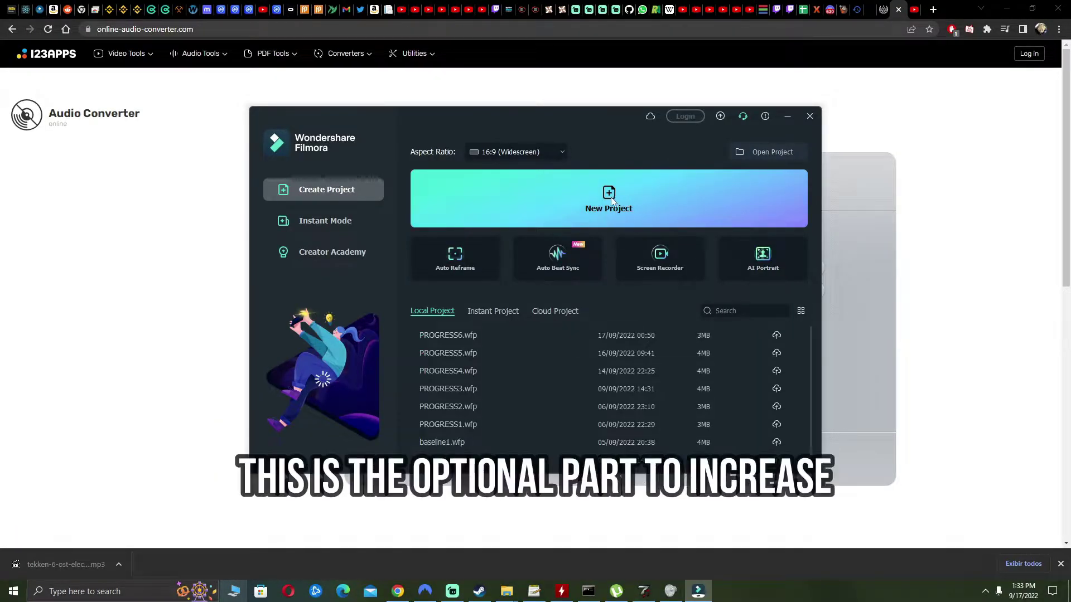
# - Create a new Filmora project and import tekken-6-ost-electric-fountain-karma.mp3 from the Desktop
pyautogui.click(613, 198)
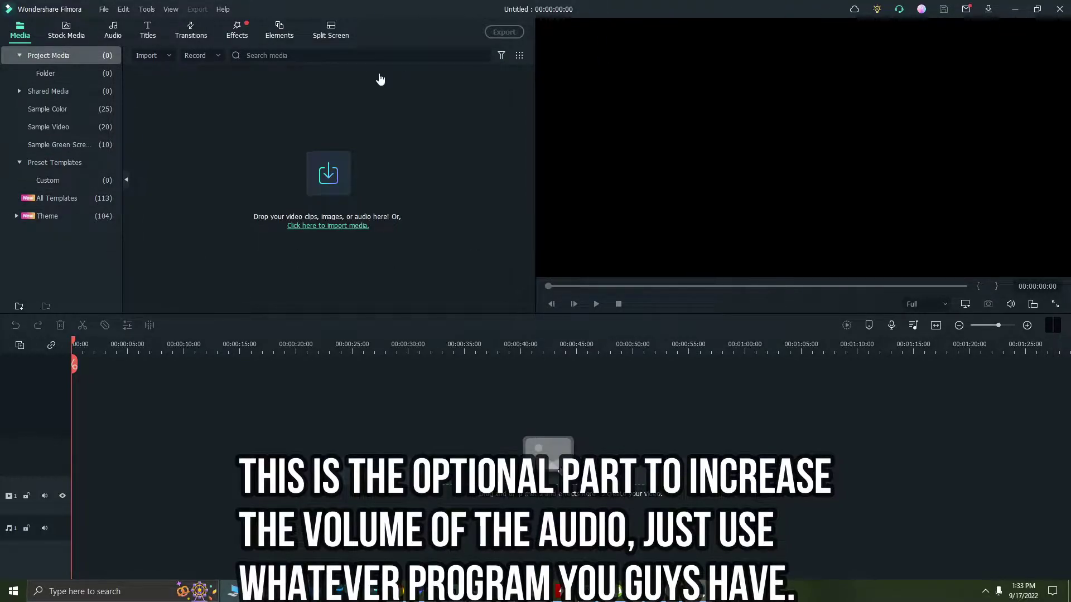
pyautogui.doubleClick(500, 187)
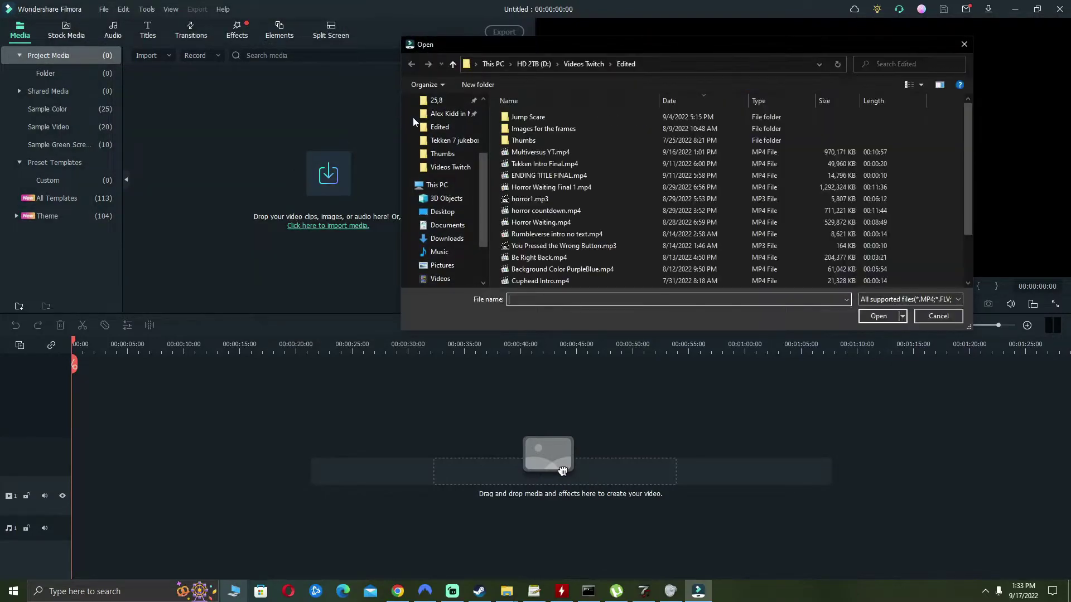
pyautogui.scroll(3, 436, 130)
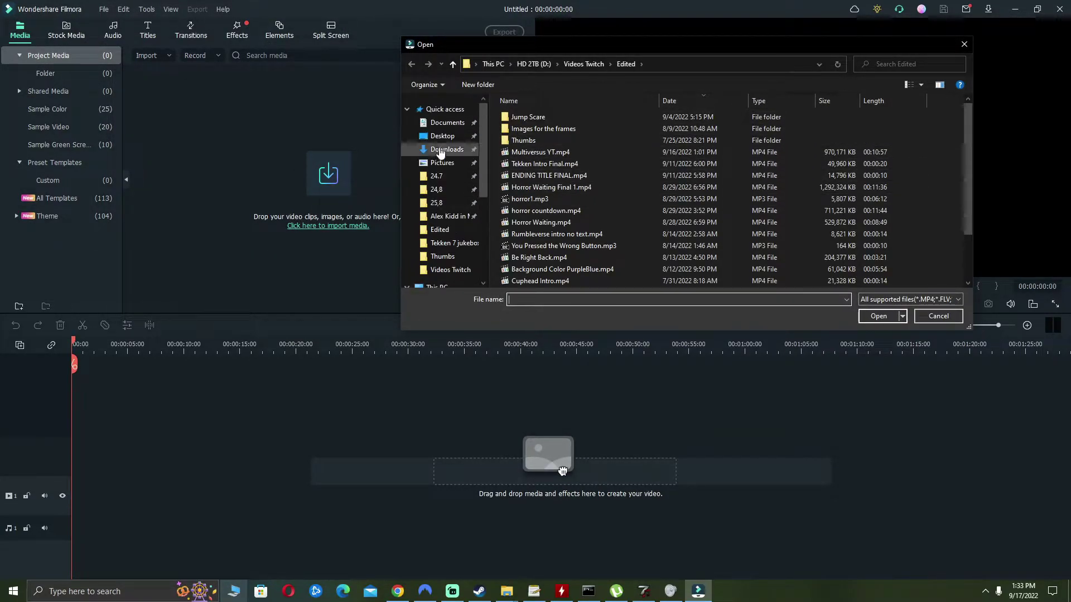
pyautogui.click(440, 136)
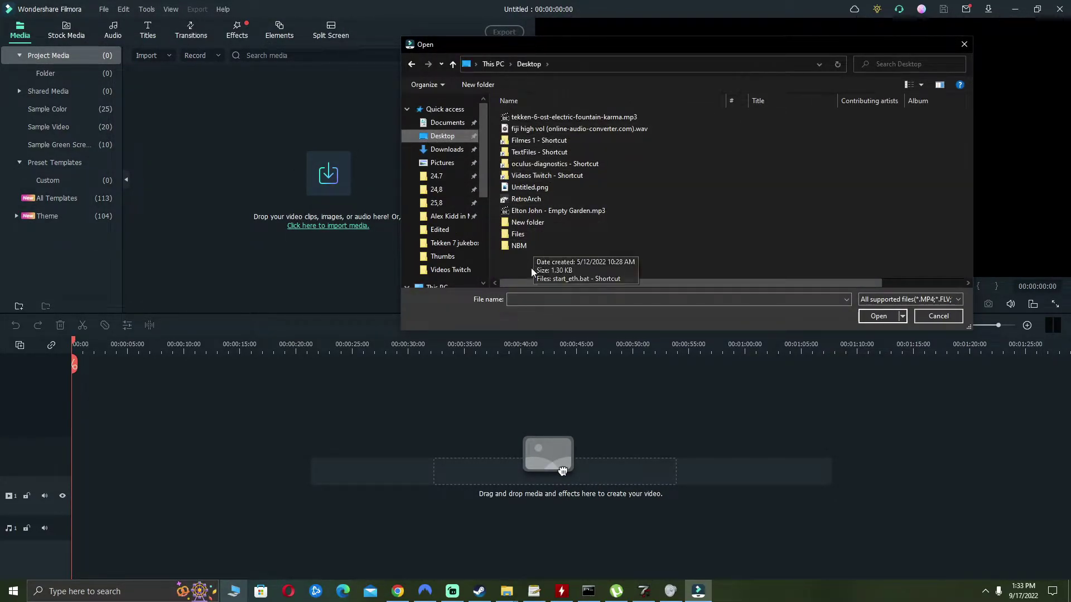
pyautogui.click(575, 117)
pyautogui.click(878, 316)
# - Place the imported song at the start of the audio track and raise its volume to 12 dB
pyautogui.moveTo(562, 471); pyautogui.dragTo(88, 518)
pyautogui.moveTo(426, 522); pyautogui.dragTo(433, 507)
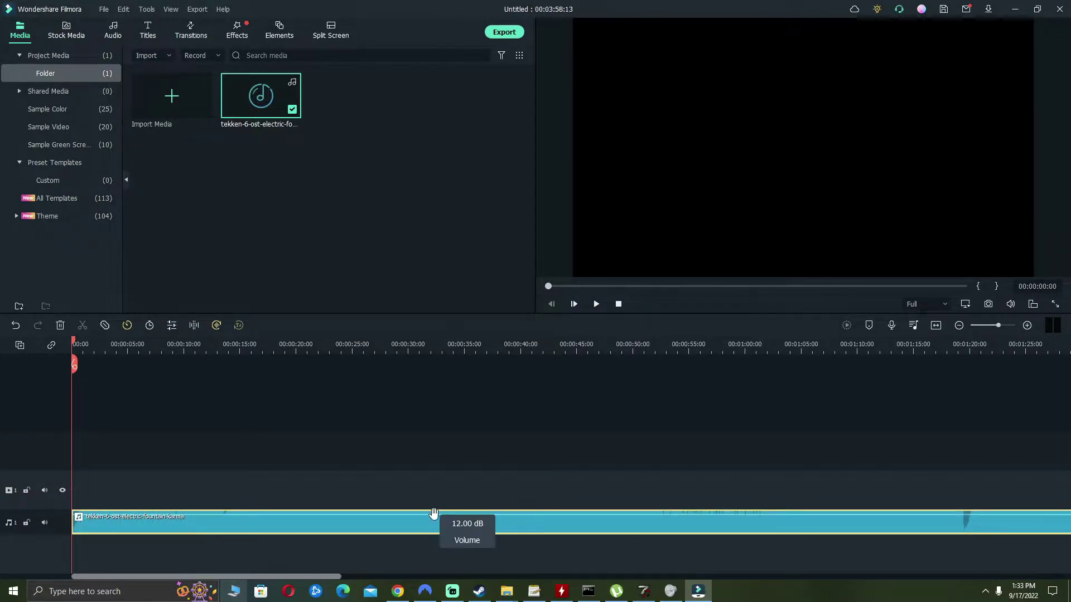
# - Set the project's export format to MP3 with a bit rate of 192 kbps
pyautogui.click(507, 36)
pyautogui.click(333, 399)
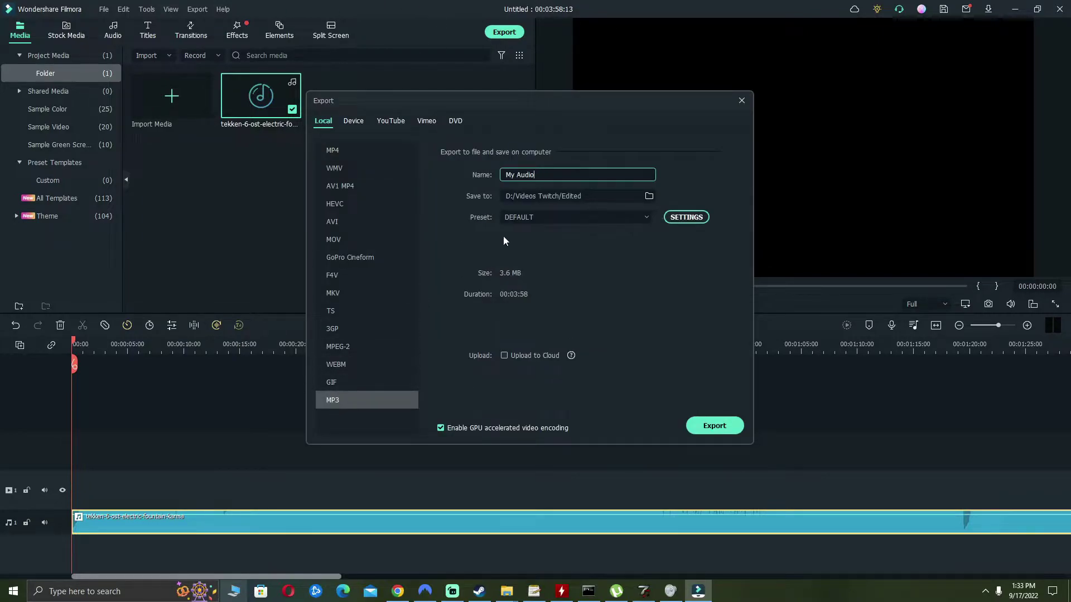
pyautogui.click(690, 217)
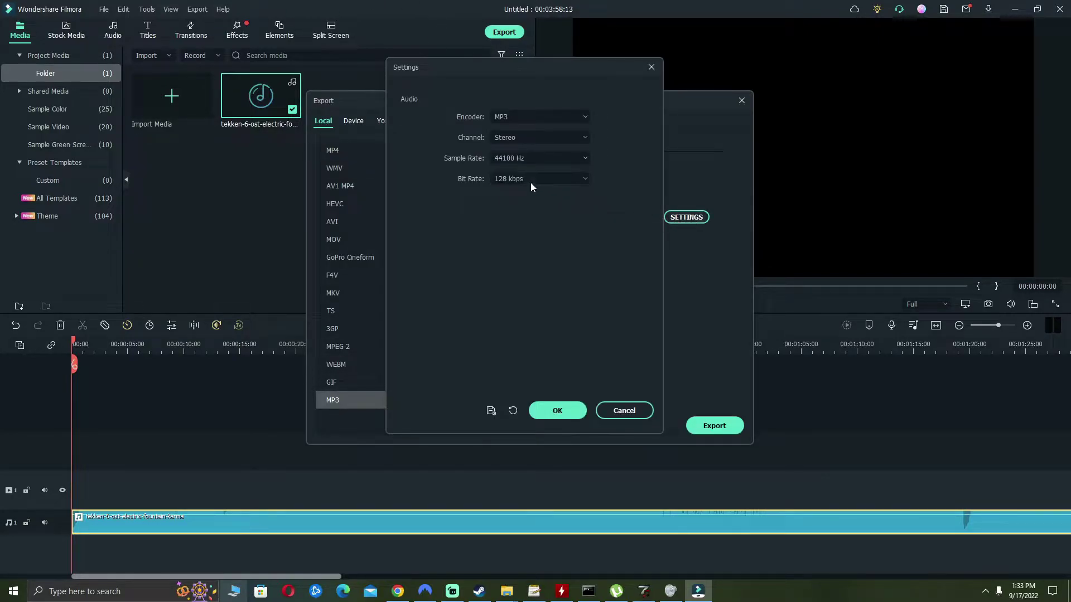
pyautogui.click(570, 179)
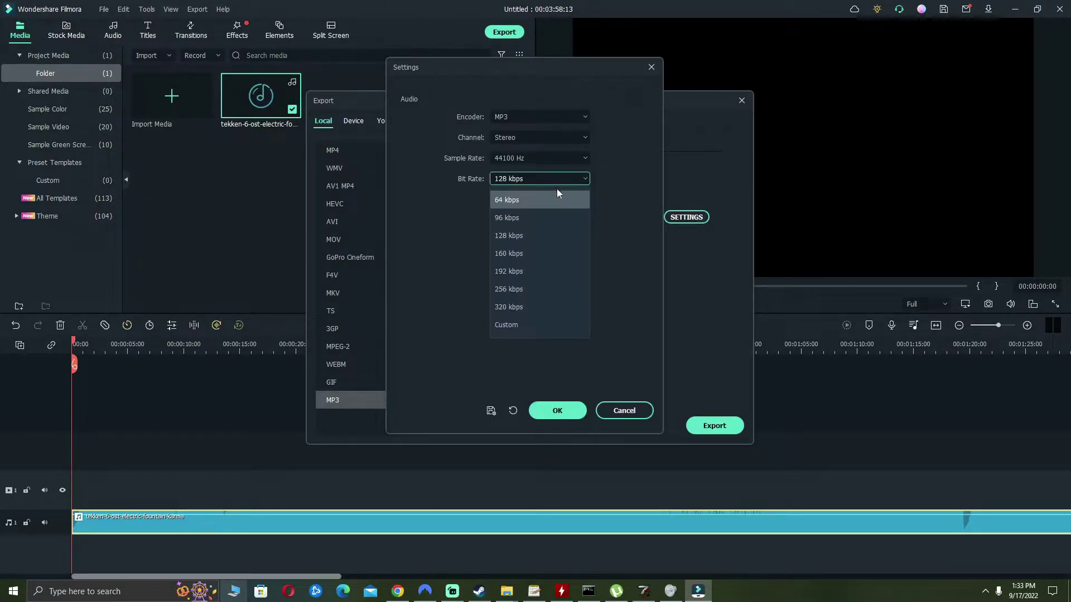
pyautogui.click(541, 270)
pyautogui.click(556, 411)
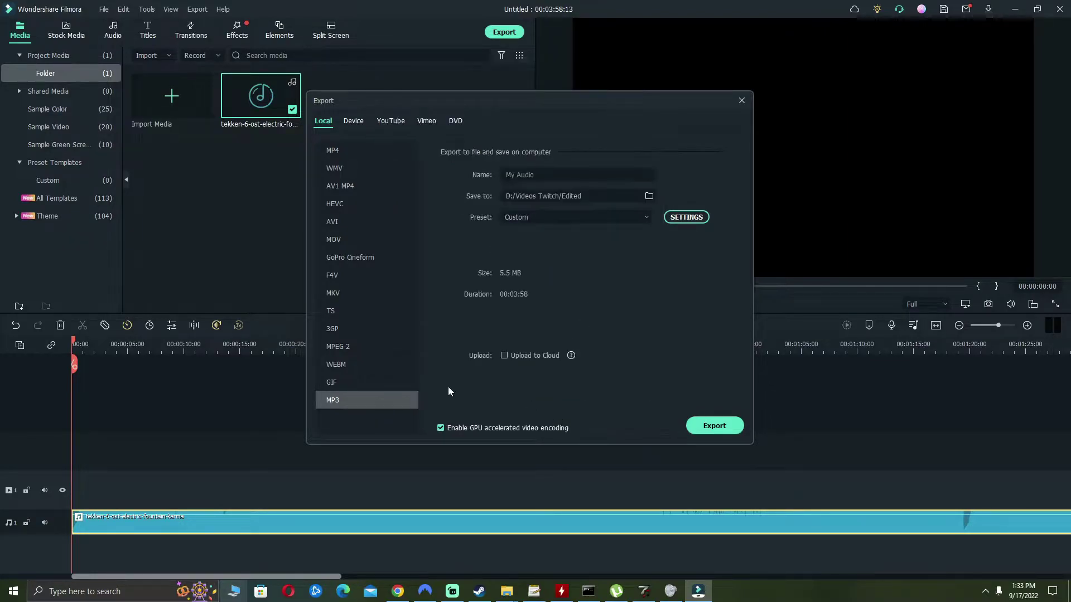
# - Export the project as an MP3 named My Audio to D:/Videos Twitch/Edited
pyautogui.click(713, 426)
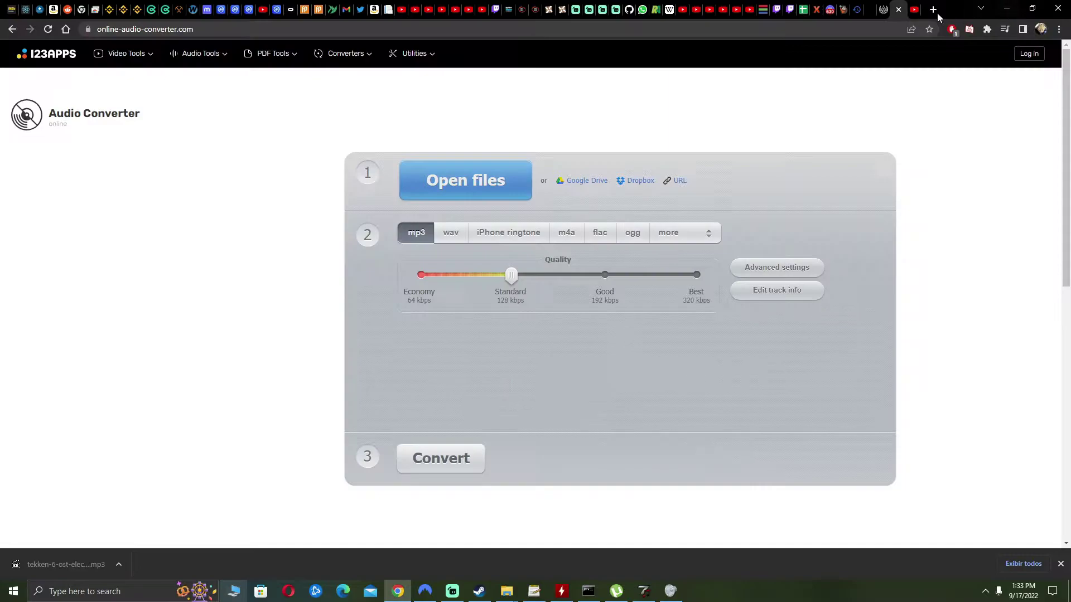
# - Switch to Chrome, search Google for "convert mp3 to wav" and open the Online Audio Converter site
pyautogui.click(883, 13)
pyautogui.click(899, 14)
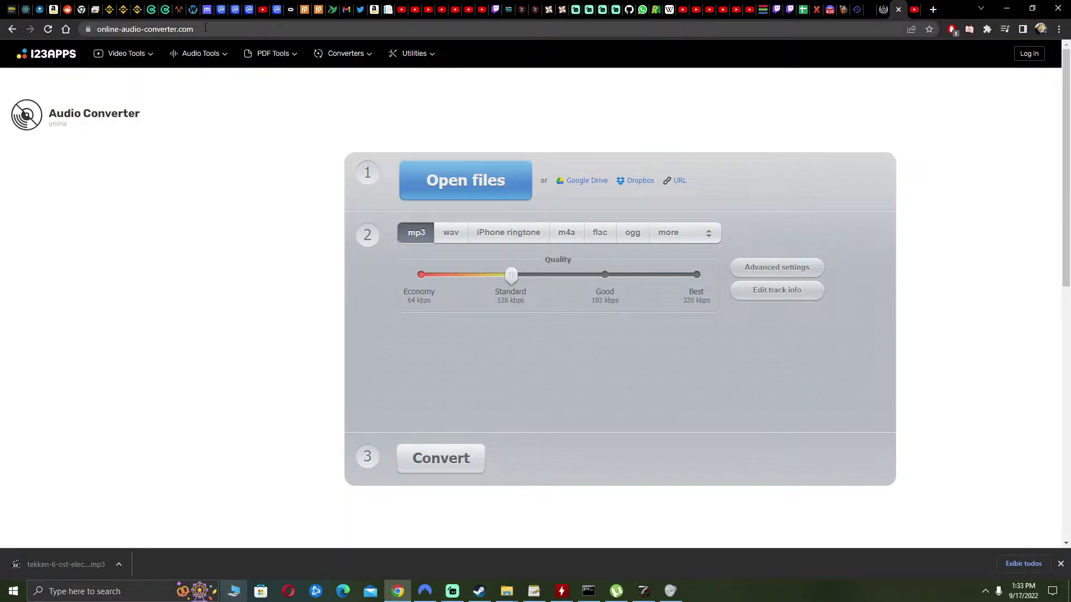
pyautogui.hotkey('alt', 'Left')
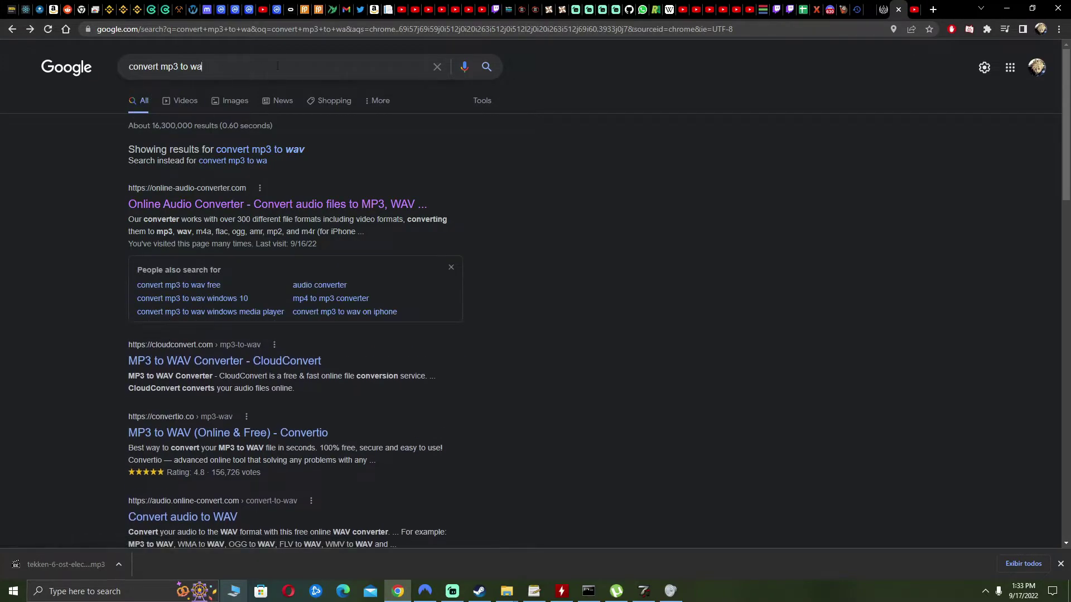
pyautogui.tripleClick(214, 66)
pyautogui.click(214, 66)
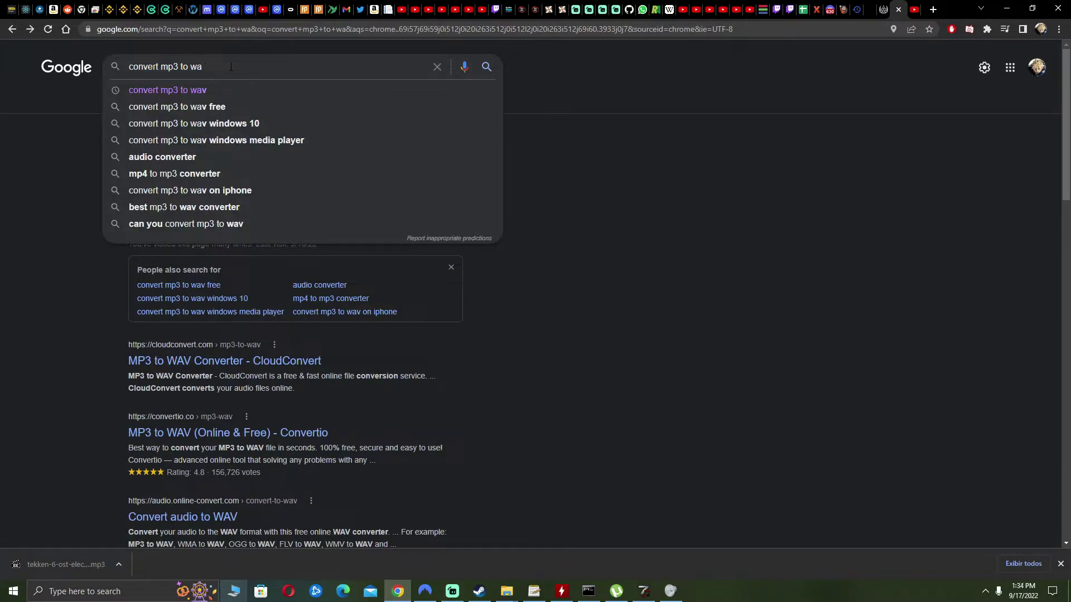
pyautogui.write('v')
pyautogui.press('Return')
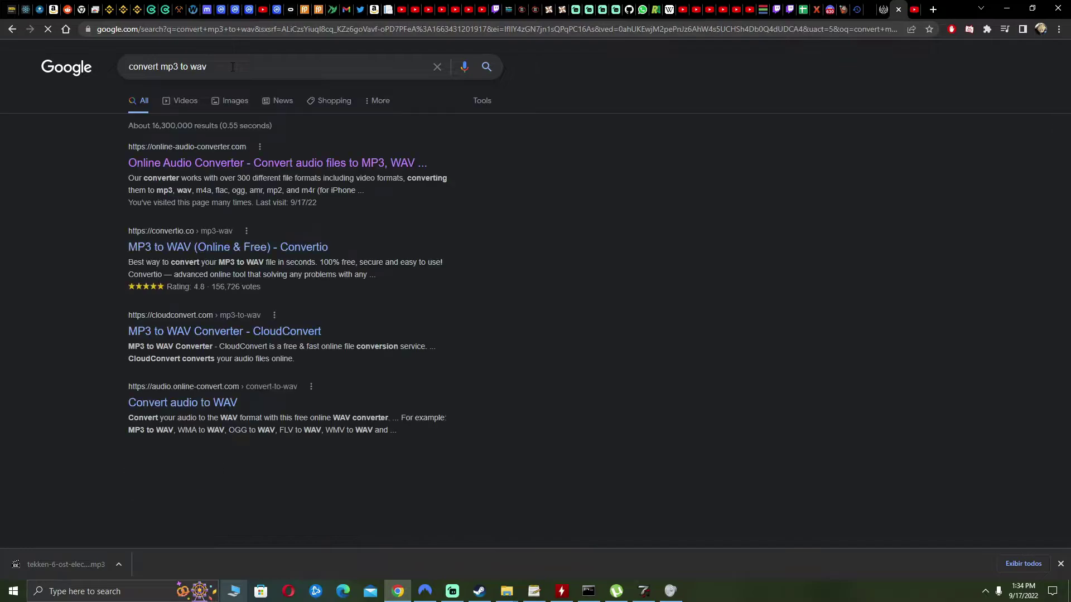
pyautogui.click(285, 165)
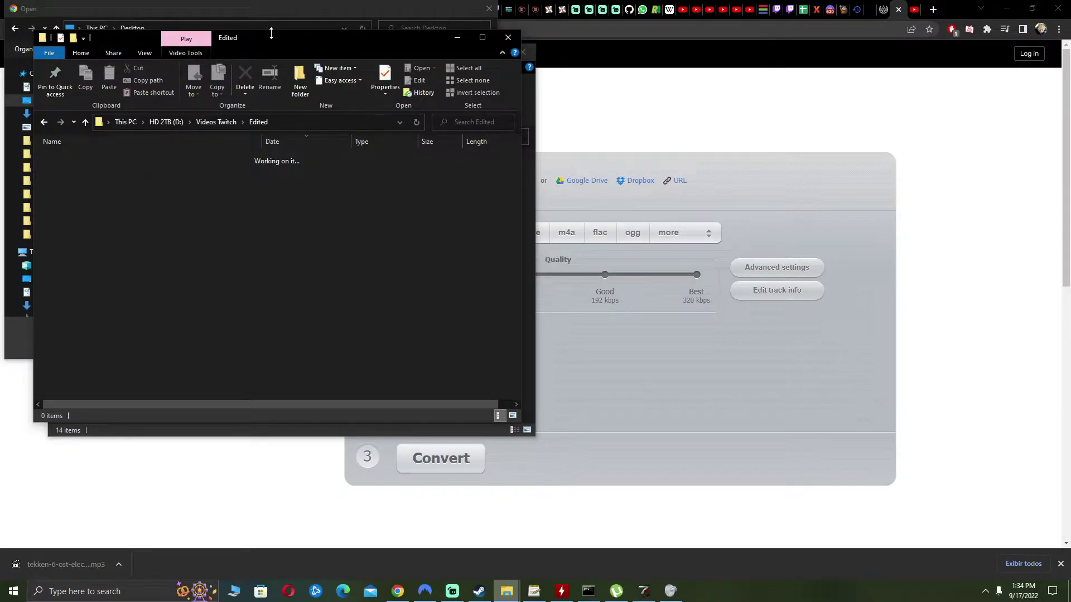
# - Copy My Audio.mp3 from the Videos Twitch\Edited folder to the Desktop and load it into the audio converter
pyautogui.moveTo(286, 41); pyautogui.dragTo(410, 48)
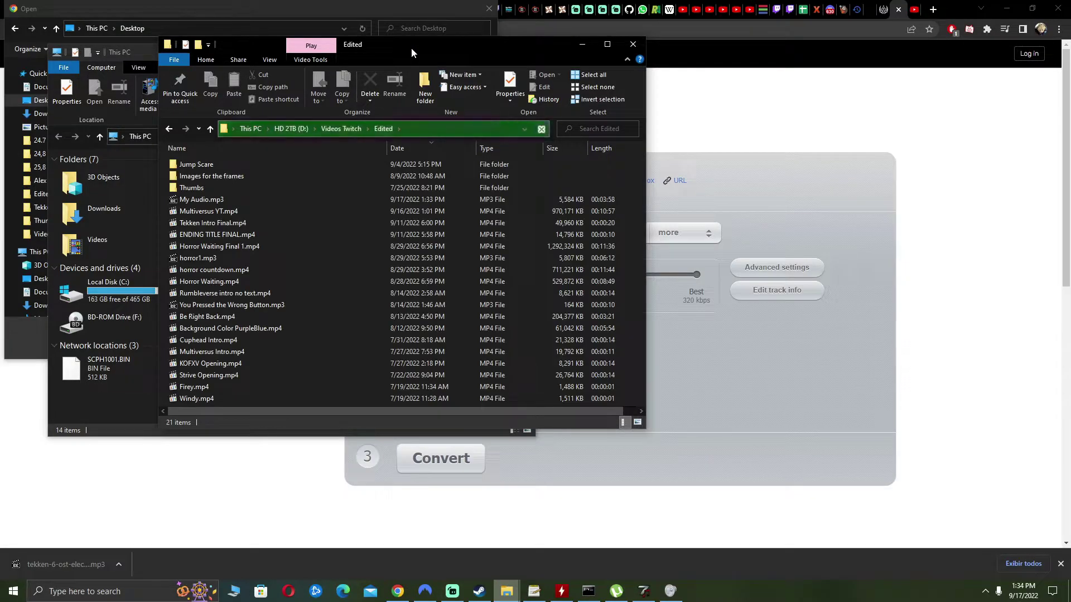
pyautogui.click(227, 196)
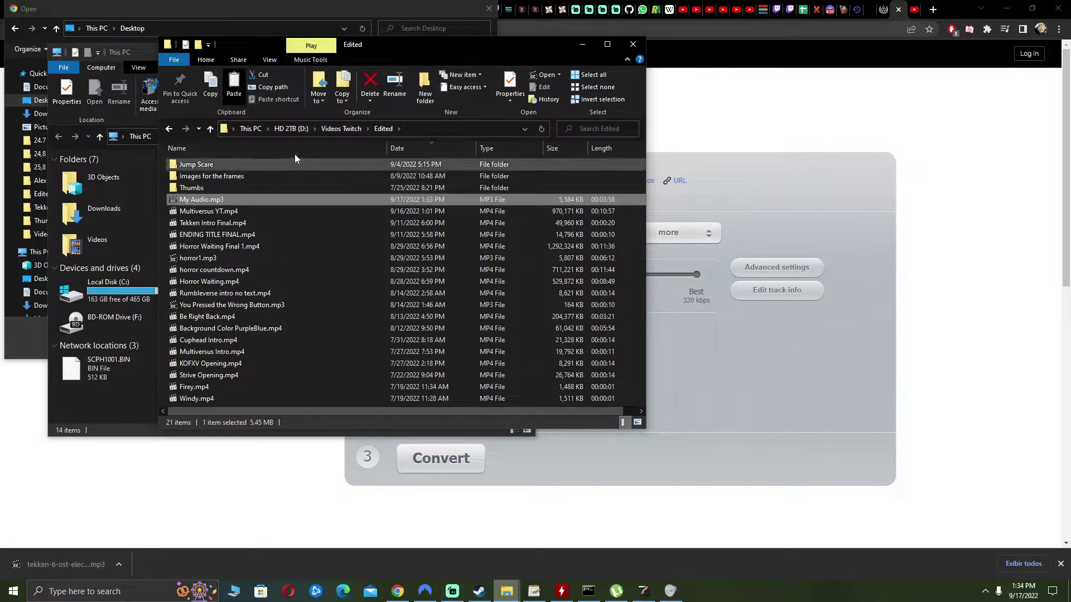
pyautogui.click(632, 44)
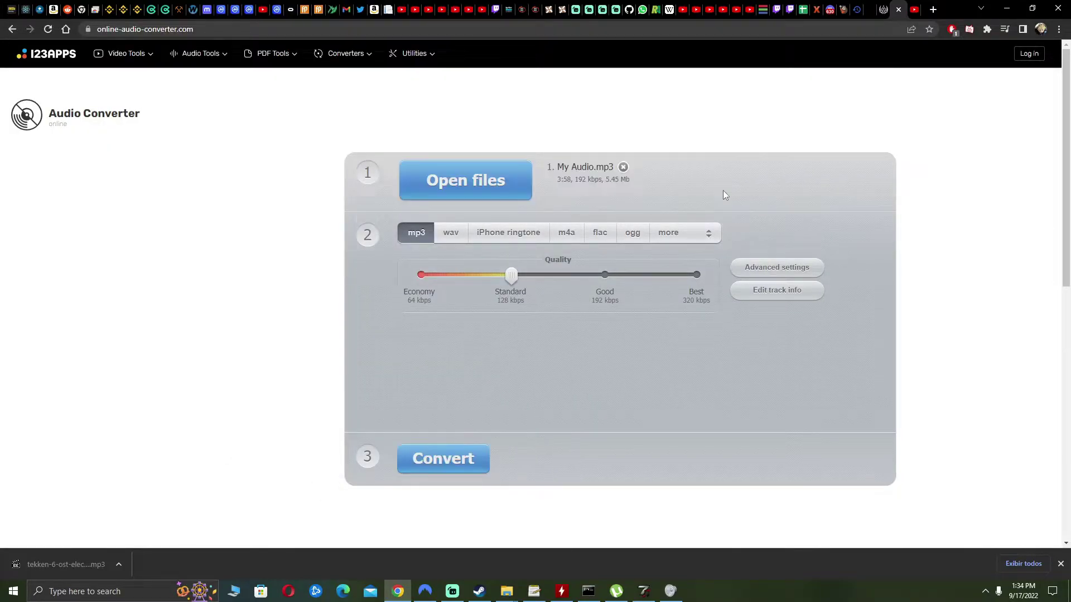
# - Convert My Audio.mp3 to WAV at Extra High 96 kHz quality
pyautogui.click(453, 241)
pyautogui.click(697, 275)
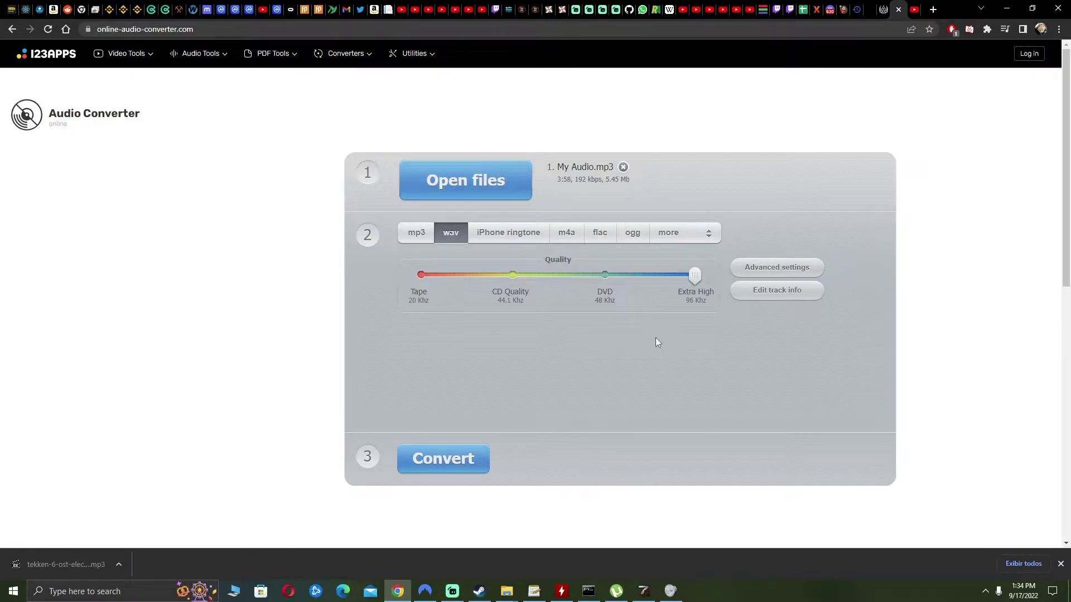
pyautogui.click(461, 462)
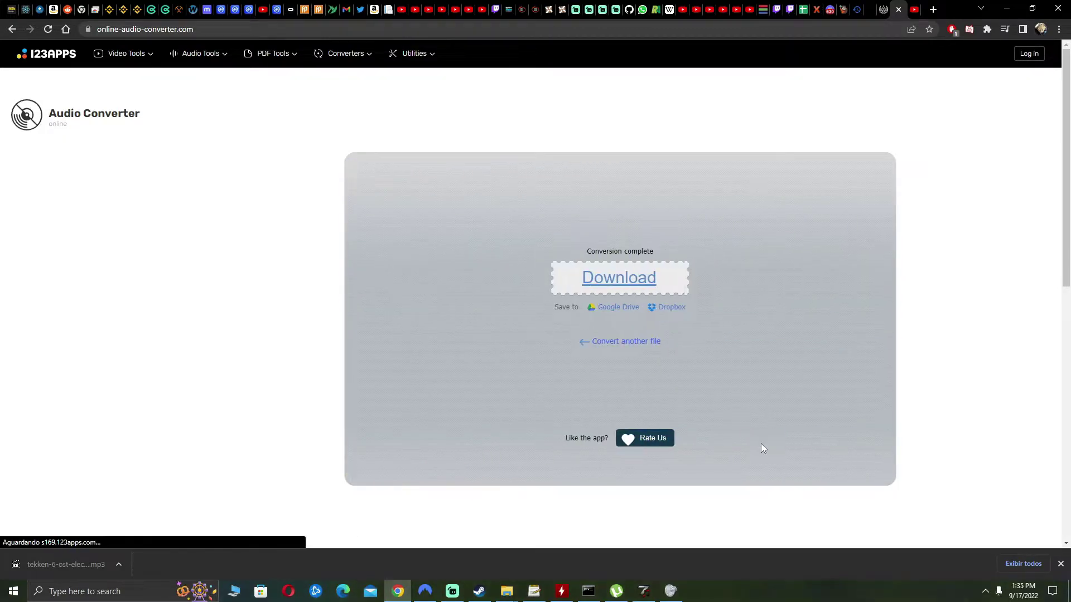
# - Download the converted audio to the Desktop as electric fountain.wav
pyautogui.click(616, 307)
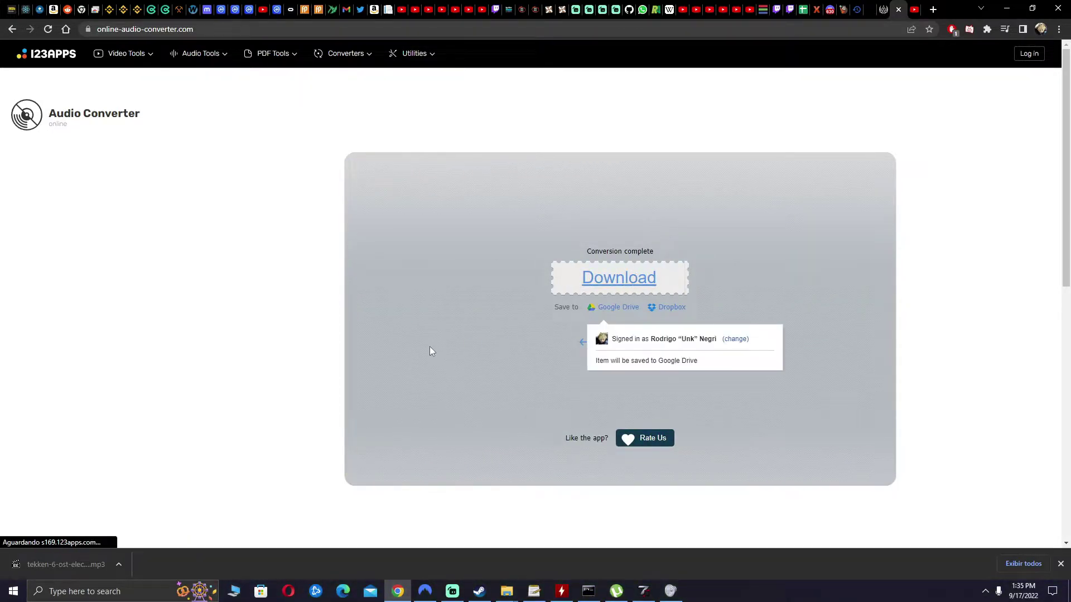
pyautogui.click(636, 278)
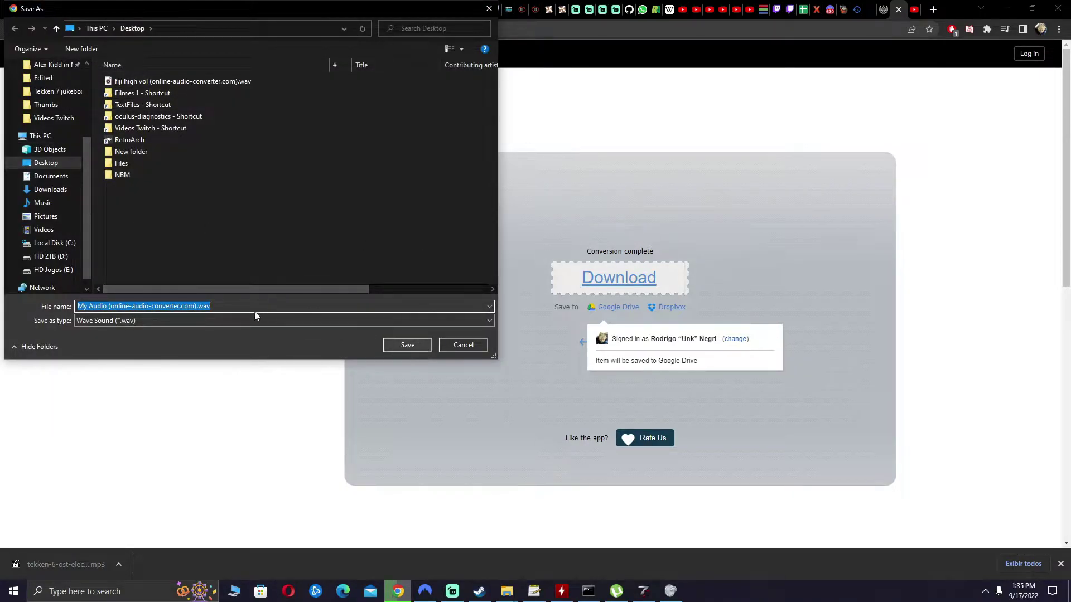
pyautogui.click(238, 302)
pyautogui.press('Home')
pyautogui.press('Delete')
pyautogui.press('Delete')
pyautogui.press('Delete')
pyautogui.press('Delete')
pyautogui.press('Delete')
pyautogui.press('Delete')
pyautogui.press('Delete')
pyautogui.press('Delete')
pyautogui.press('Delete')
pyautogui.press('Delete')
pyautogui.press('Delete')
pyautogui.press('Delete')
pyautogui.press('Delete')
pyautogui.press('Delete')
pyautogui.press('Delete')
pyautogui.press('Delete')
pyautogui.press('Delete')
pyautogui.press('Delete')
pyautogui.press('Delete')
pyautogui.press('Delete')
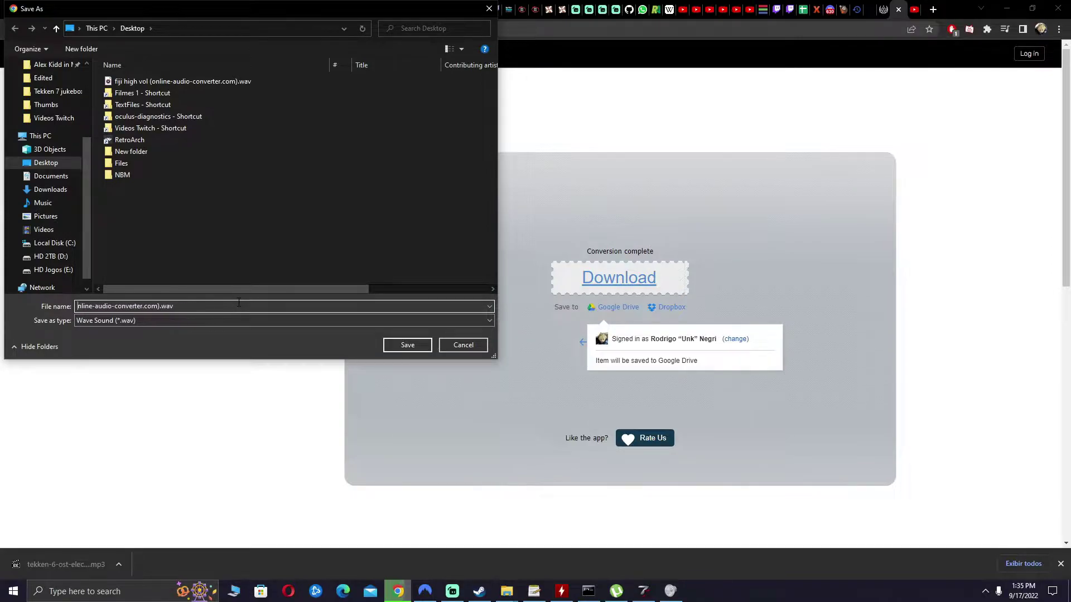
pyautogui.press('Delete')
pyautogui.press('Delete')
pyautogui.press('Delete')
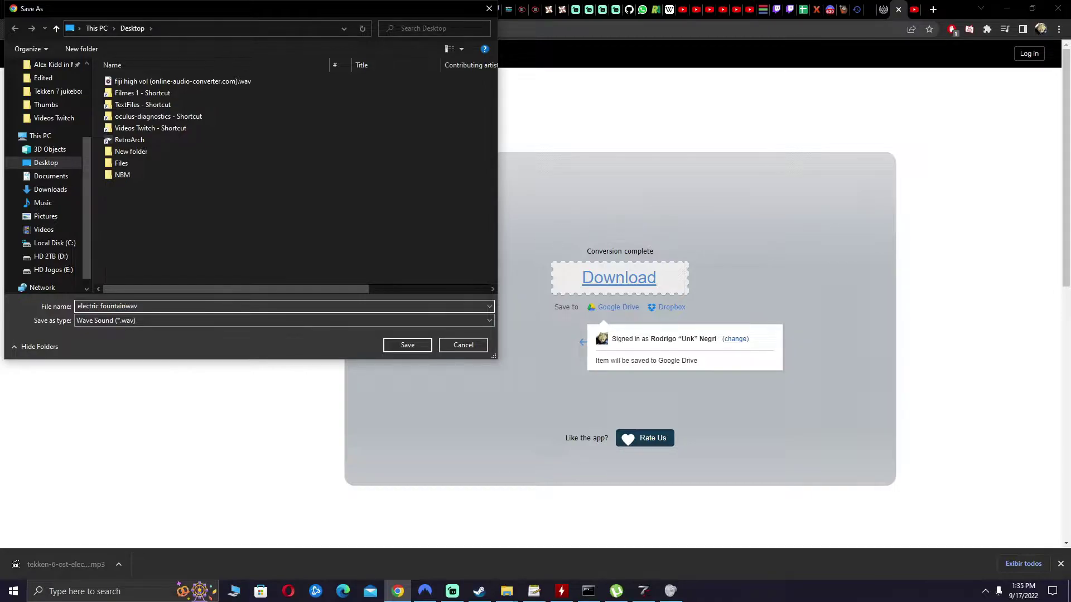
pyautogui.write('electric fountain')
pyautogui.click(409, 348)
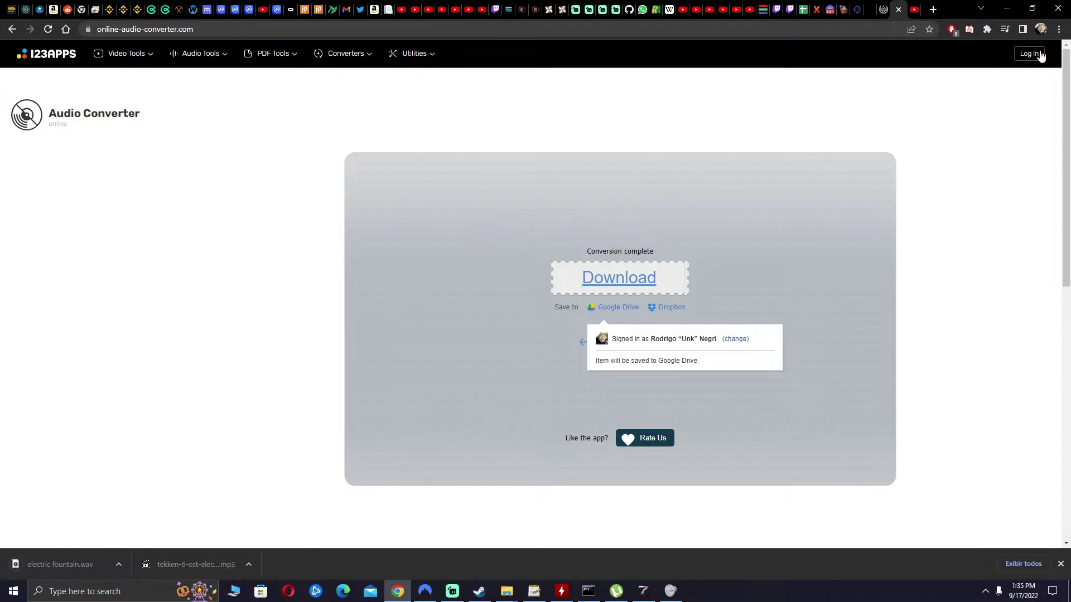
# - Close the audio converter and YouTube pages and minimize the browser
pyautogui.click(899, 11)
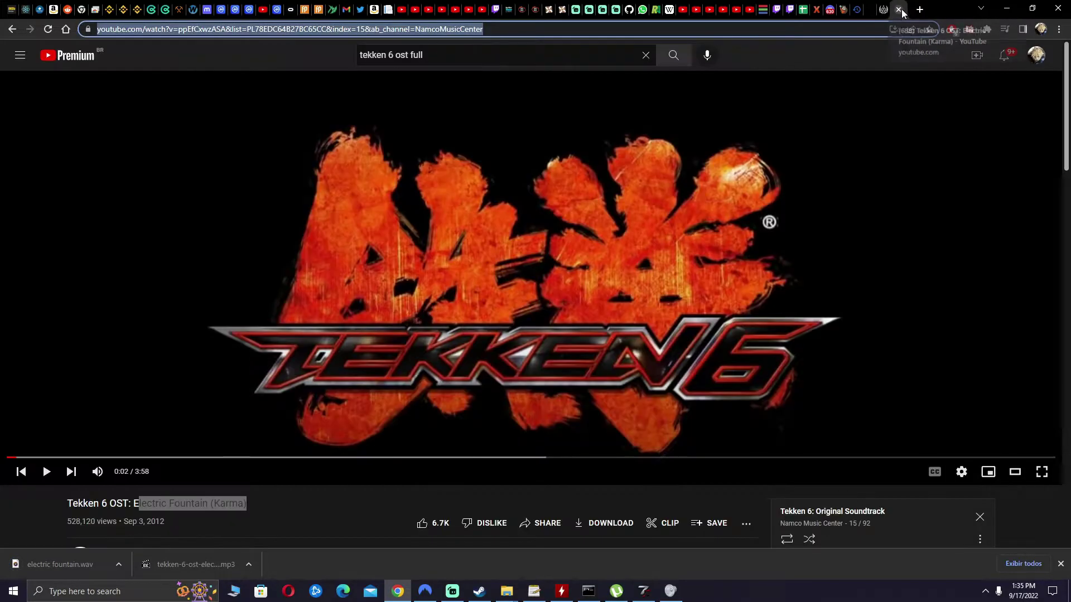
pyautogui.click(902, 11)
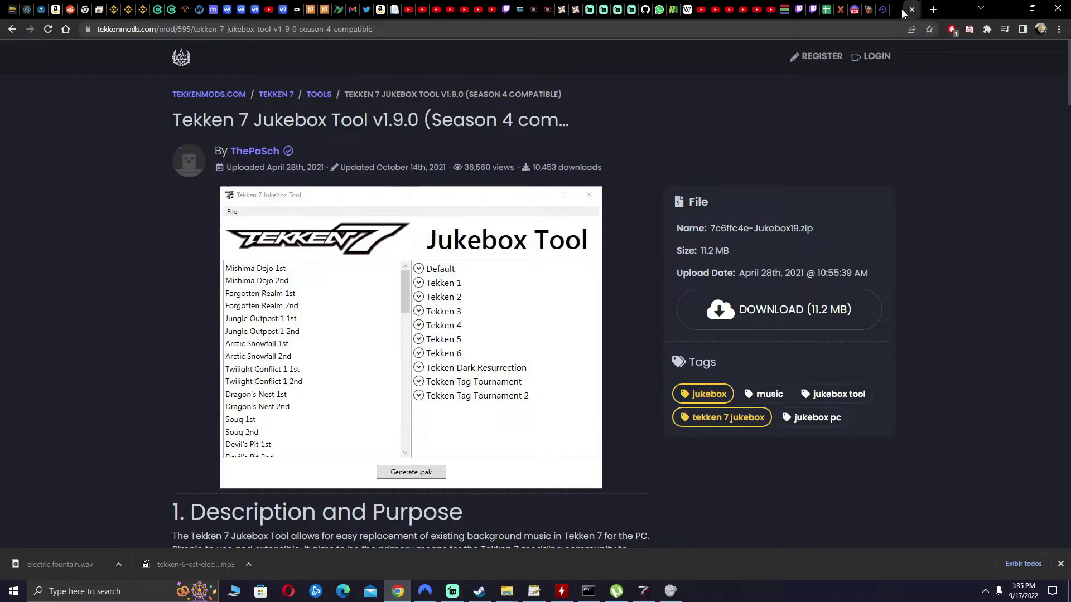
pyautogui.click(1007, 9)
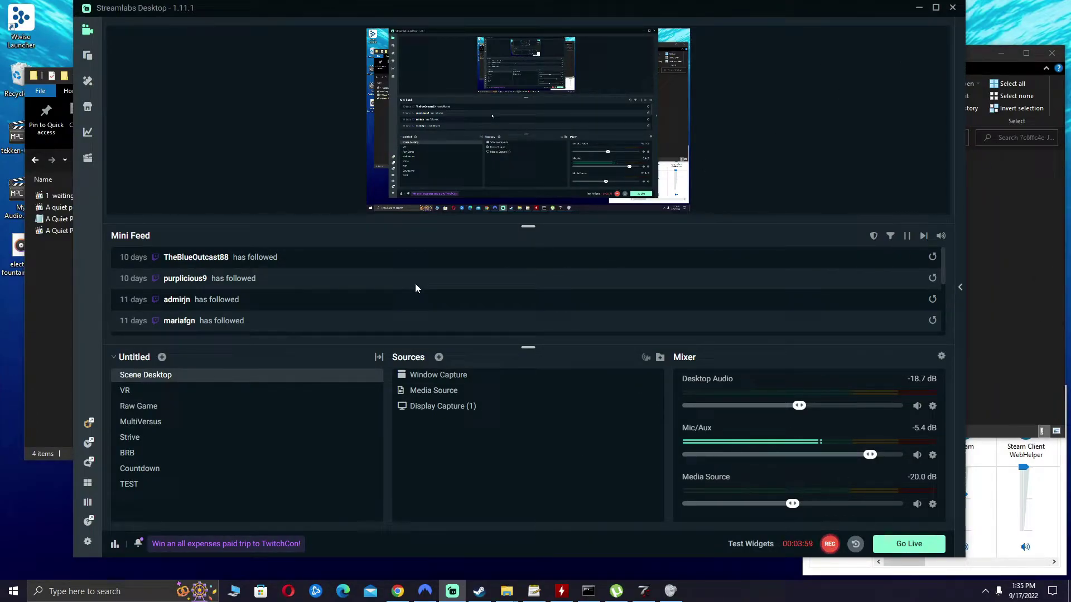
pyautogui.click(830, 544)
pyautogui.click(830, 548)
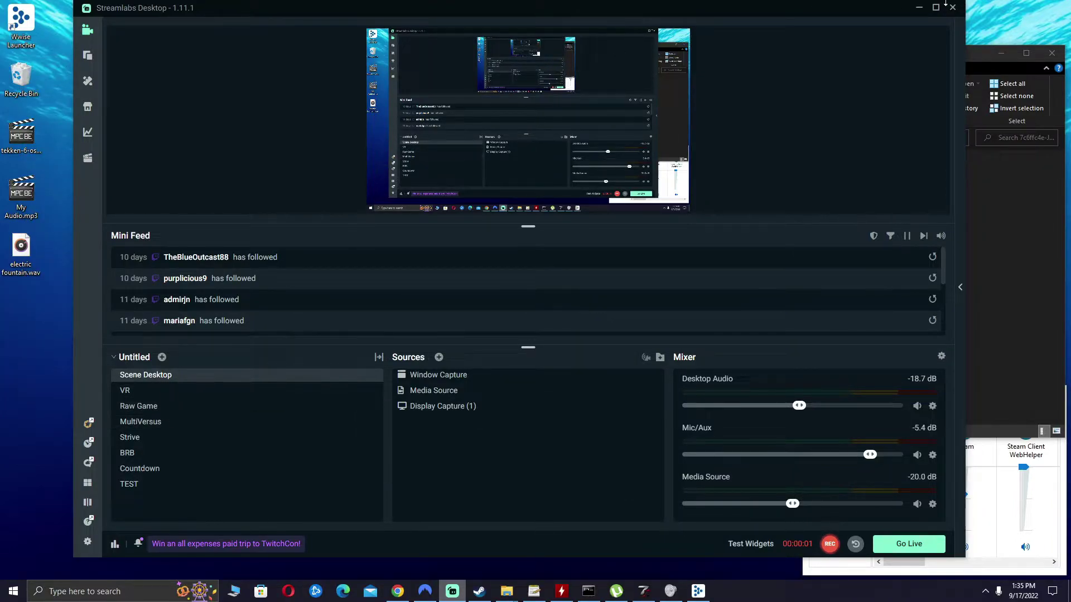
pyautogui.click(919, 8)
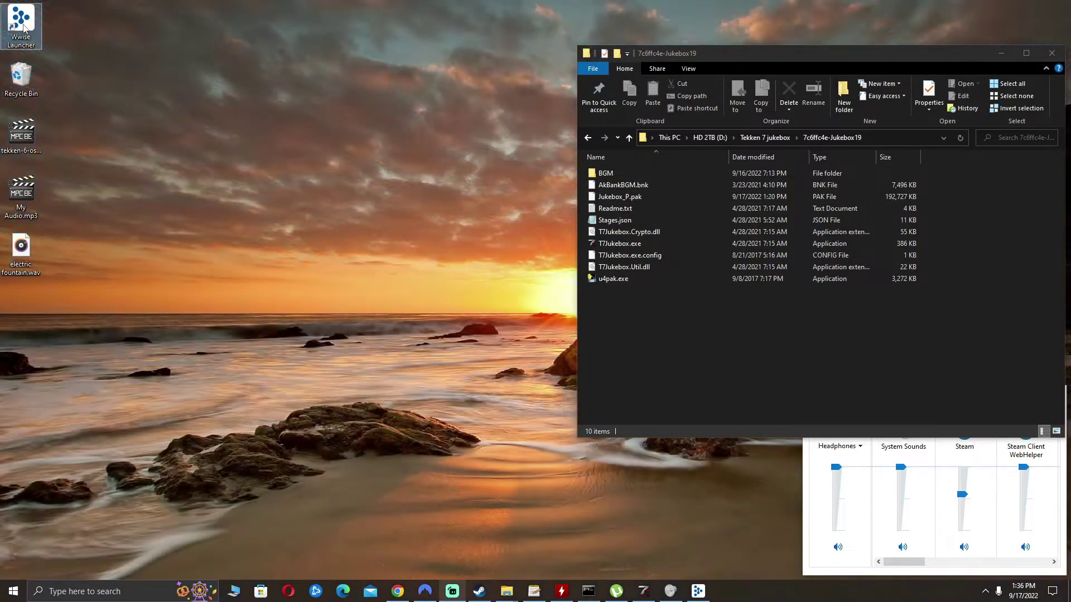
# - Open Wwise Launcher and launch the installed Wwise 2021.1.10 in its 64-bit version
pyautogui.doubleClick(23, 27)
pyautogui.click(607, 296)
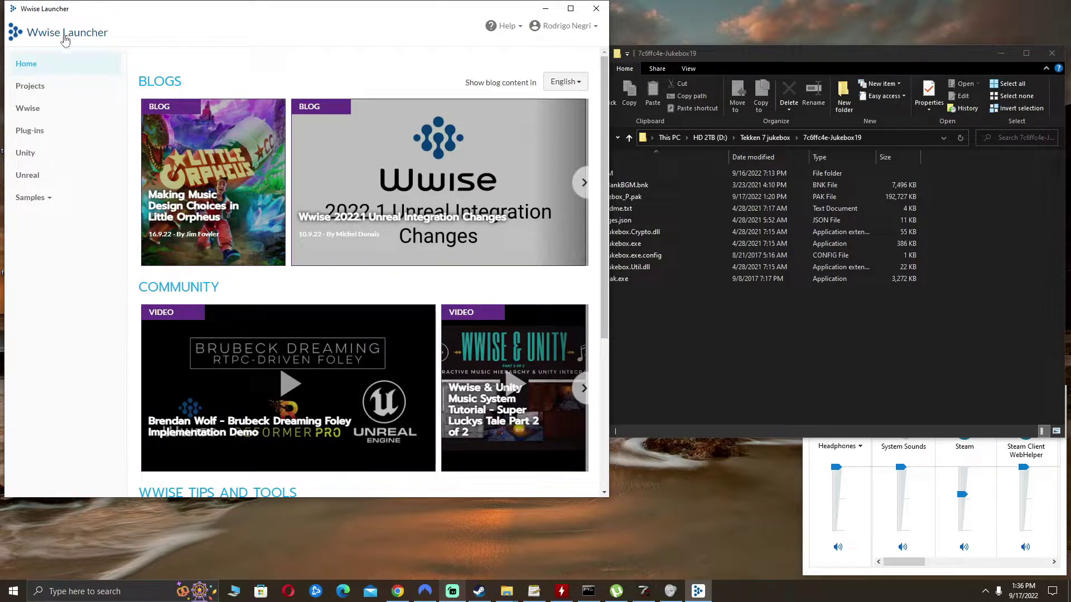
pyautogui.click(39, 113)
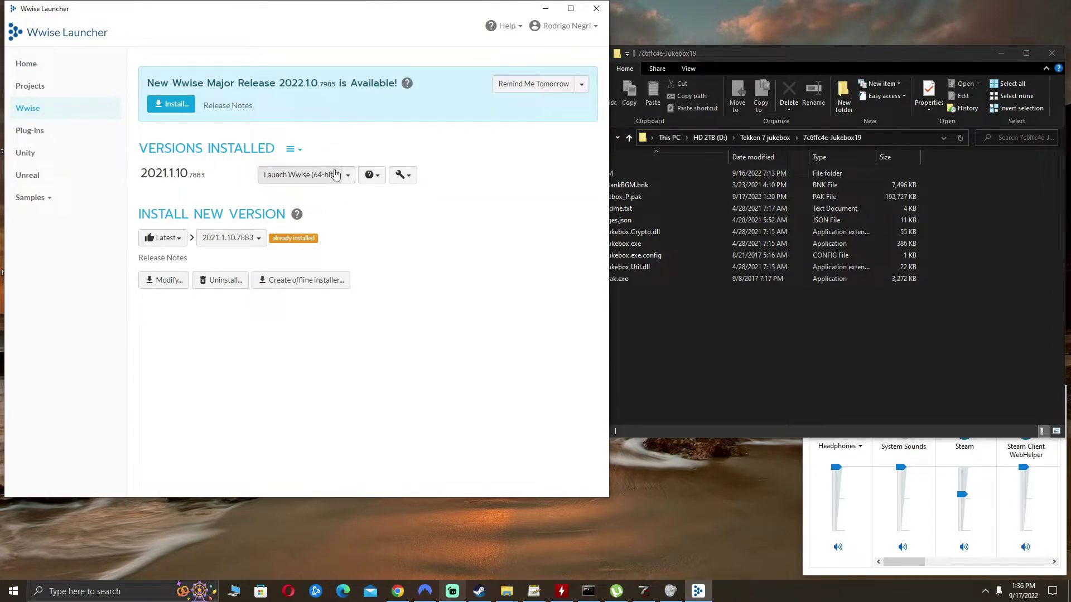
pyautogui.click(327, 178)
pyautogui.click(305, 180)
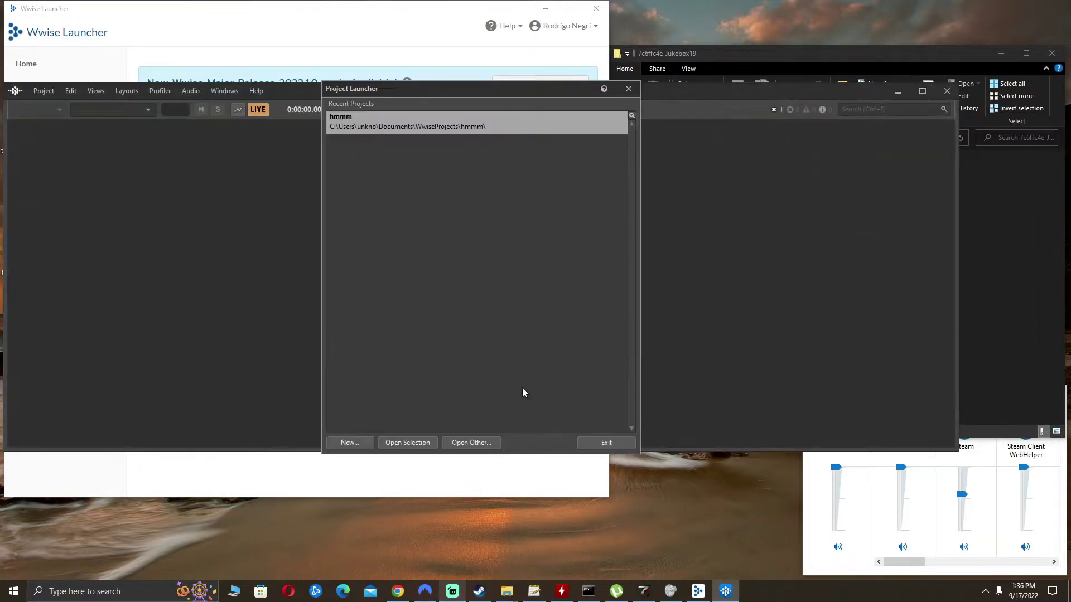
# - Create a new Wwise project named test for the Windows platform and dismiss the License Manager
pyautogui.click(350, 443)
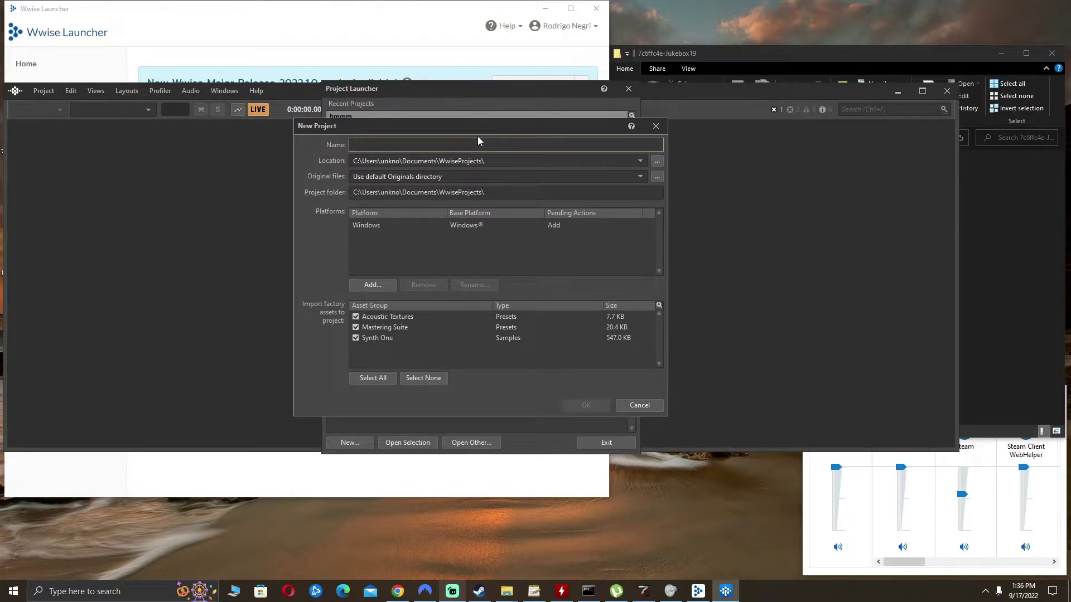
pyautogui.write('test')
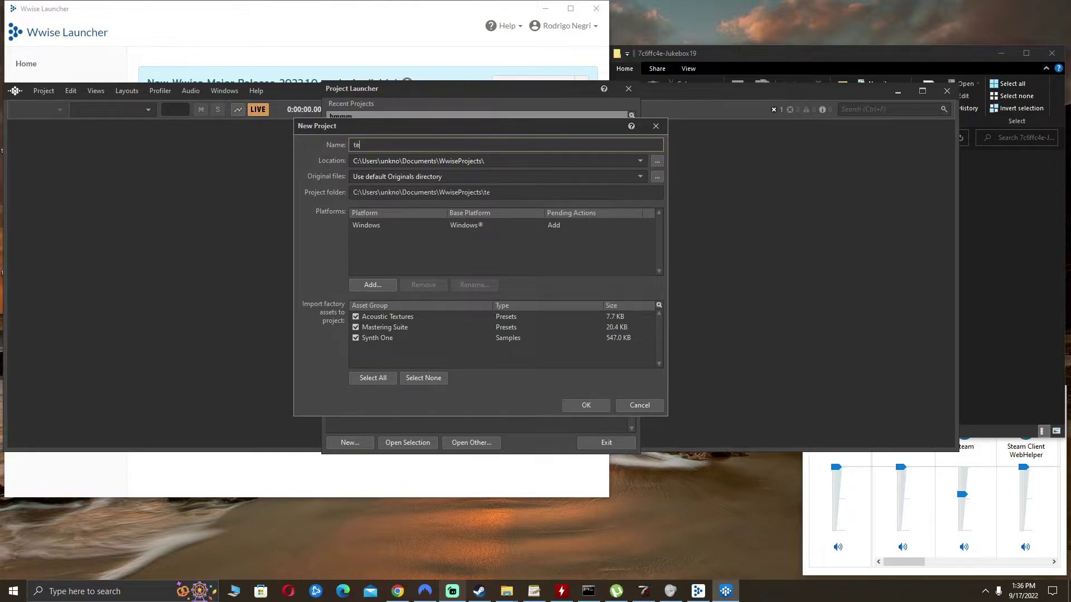
pyautogui.click(594, 406)
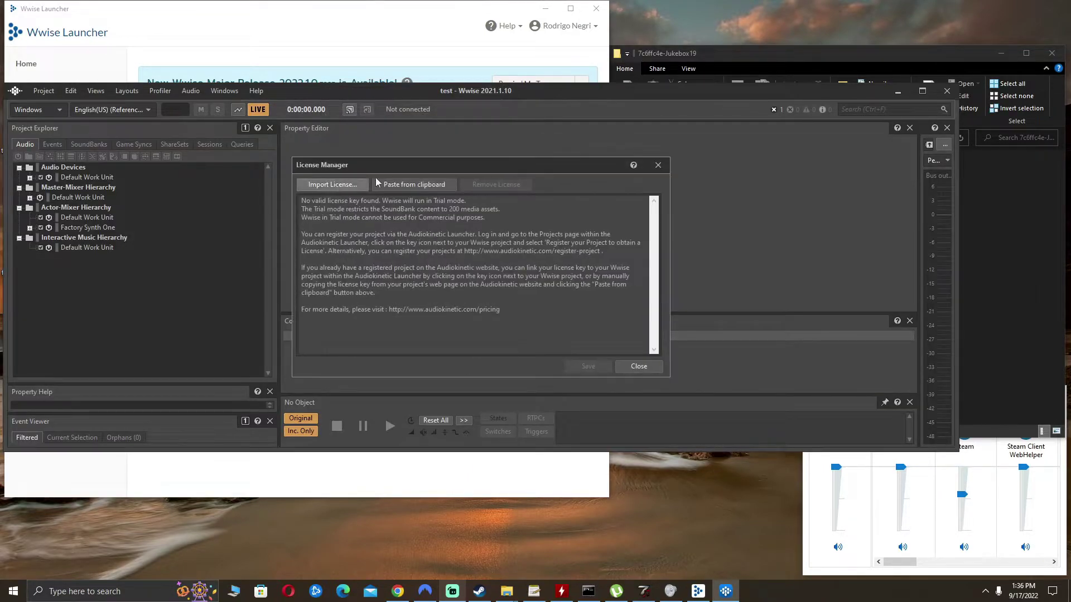
pyautogui.click(647, 370)
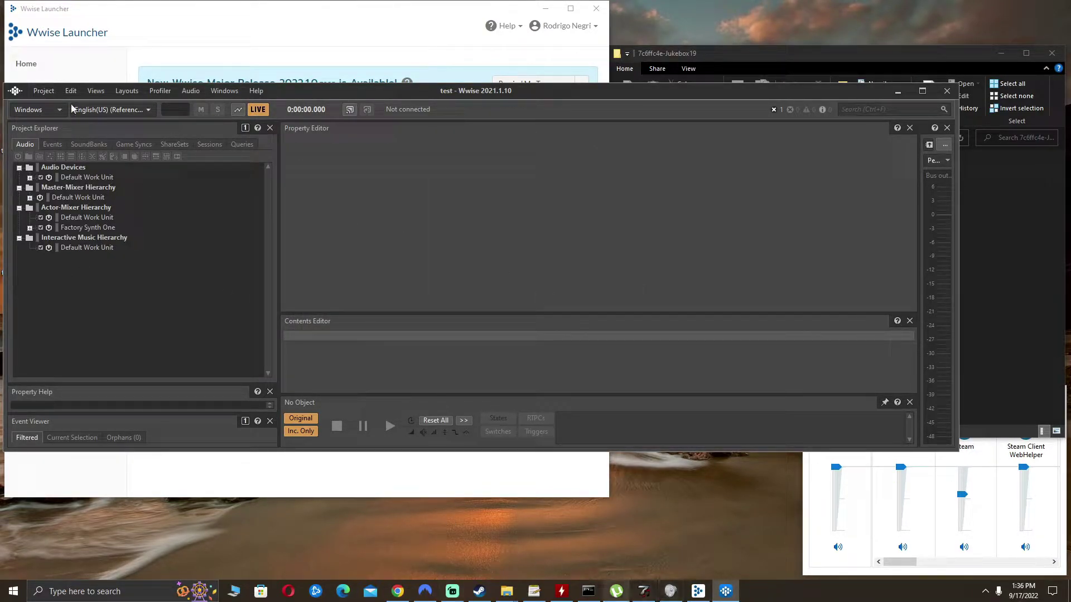
# - Set the project's default conversion settings to the factory Vorbis Quality High preset
pyautogui.click(37, 94)
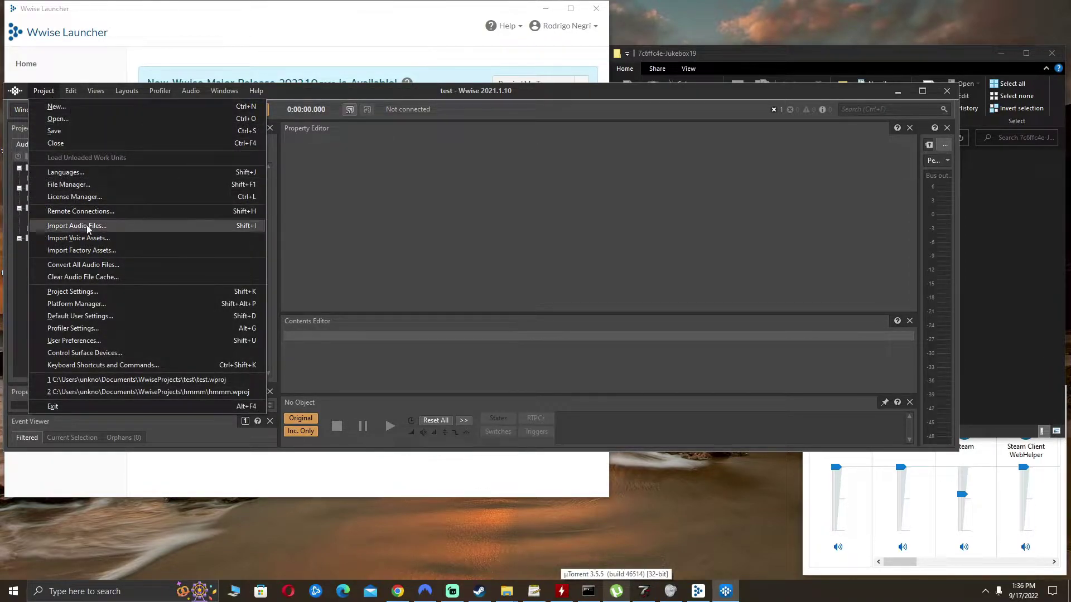
pyautogui.click(97, 293)
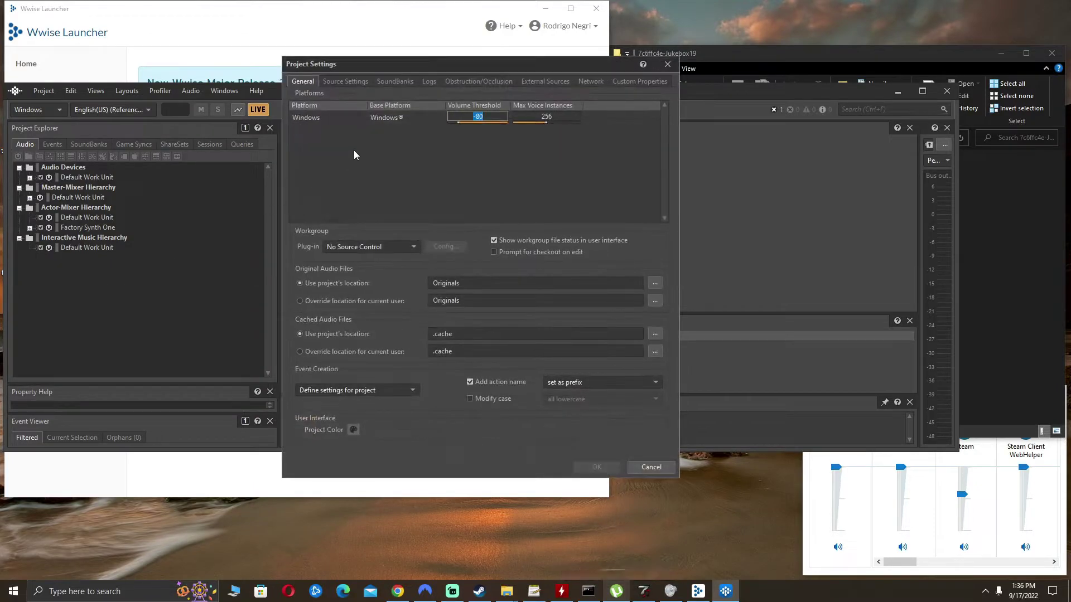
pyautogui.click(346, 81)
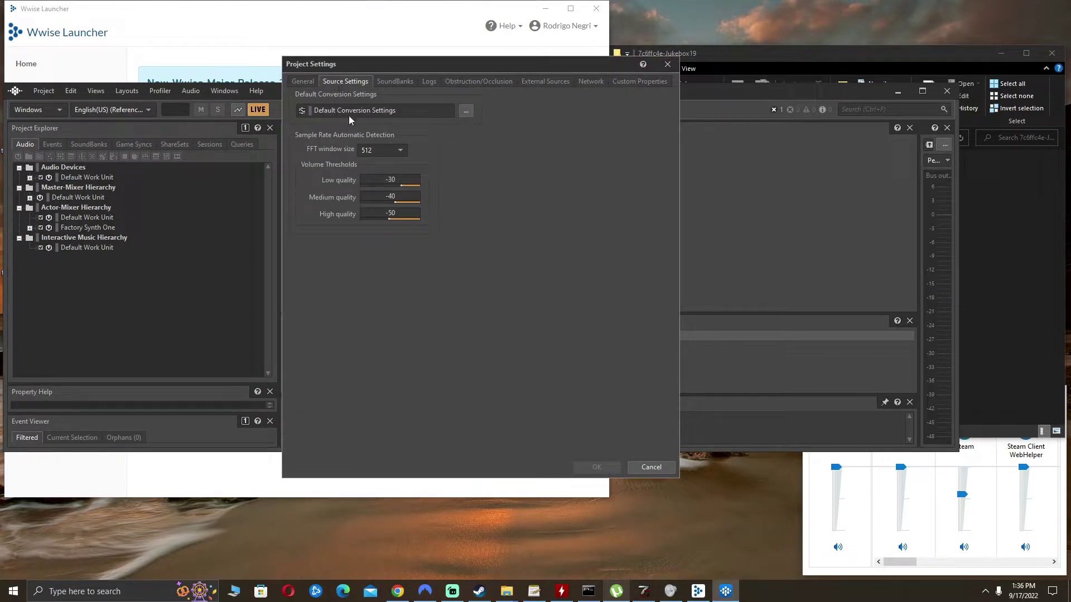
pyautogui.click(466, 113)
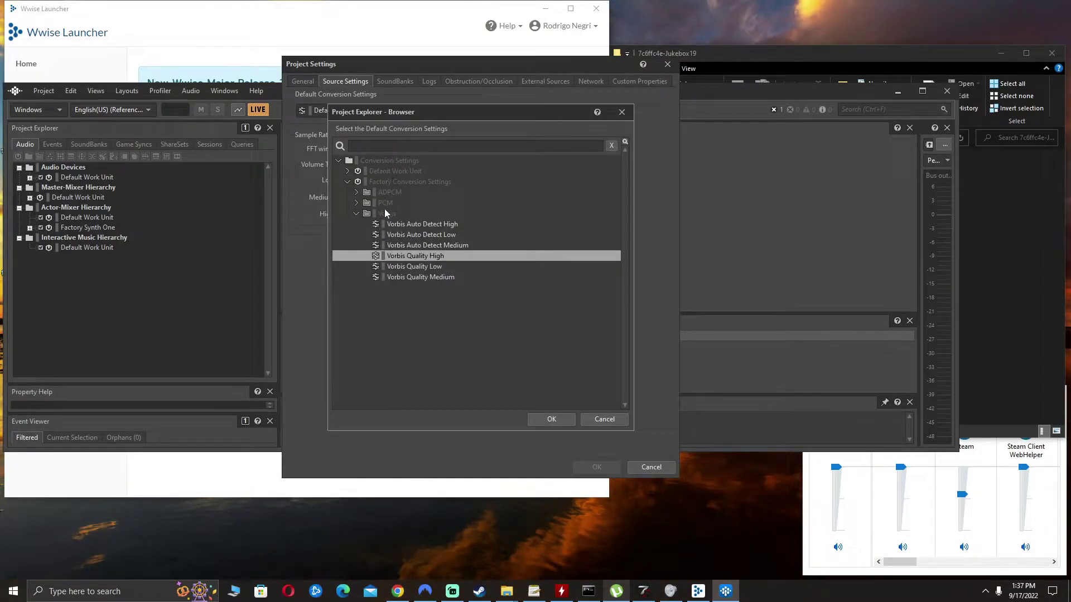
pyautogui.click(347, 183)
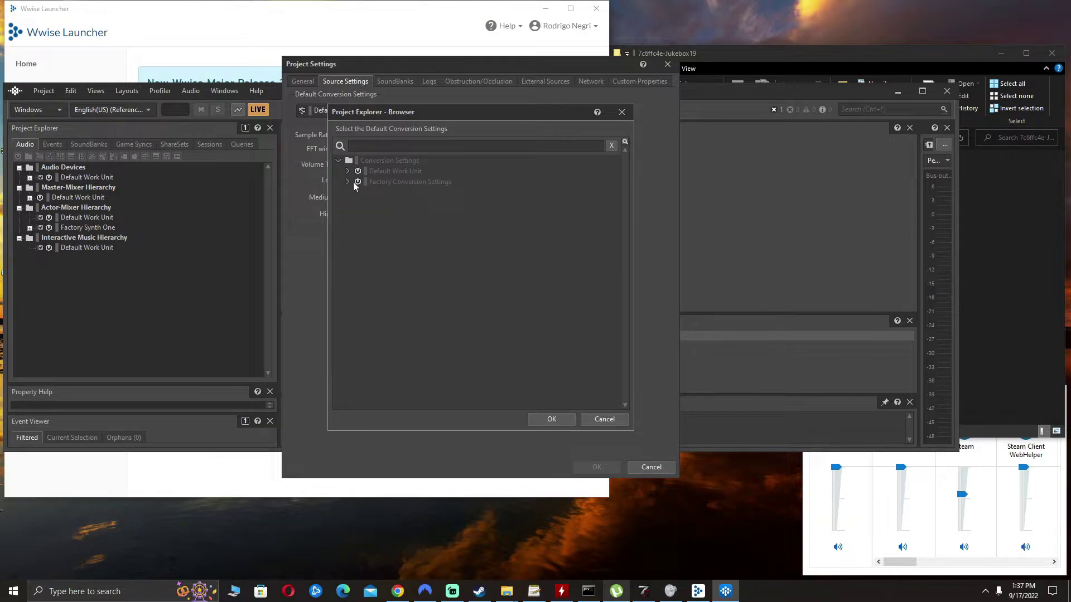
pyautogui.click(347, 183)
pyautogui.click(356, 214)
pyautogui.click(356, 214)
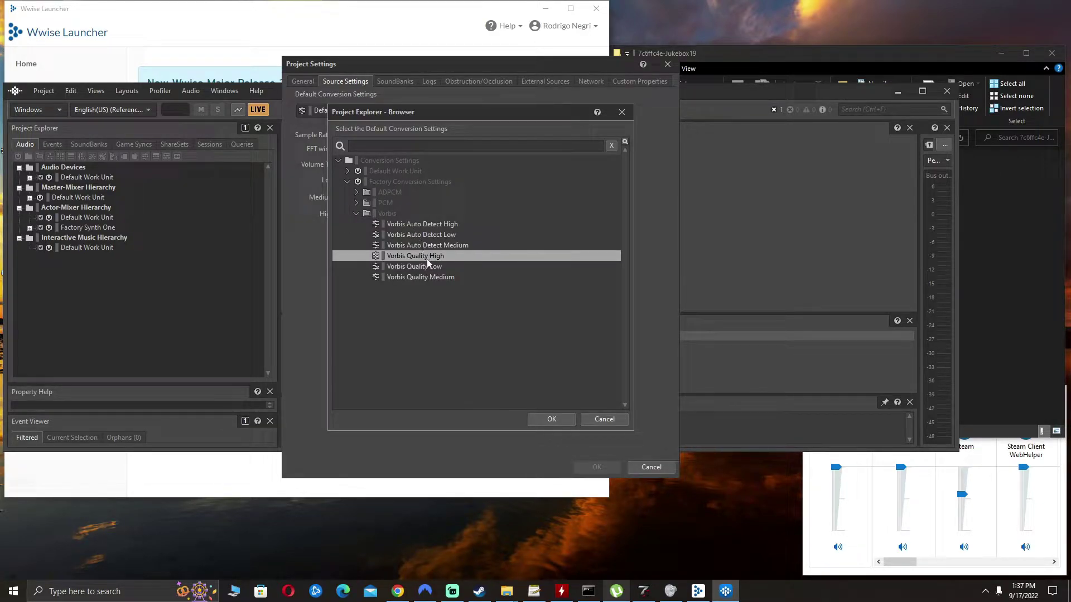
pyautogui.click(442, 223)
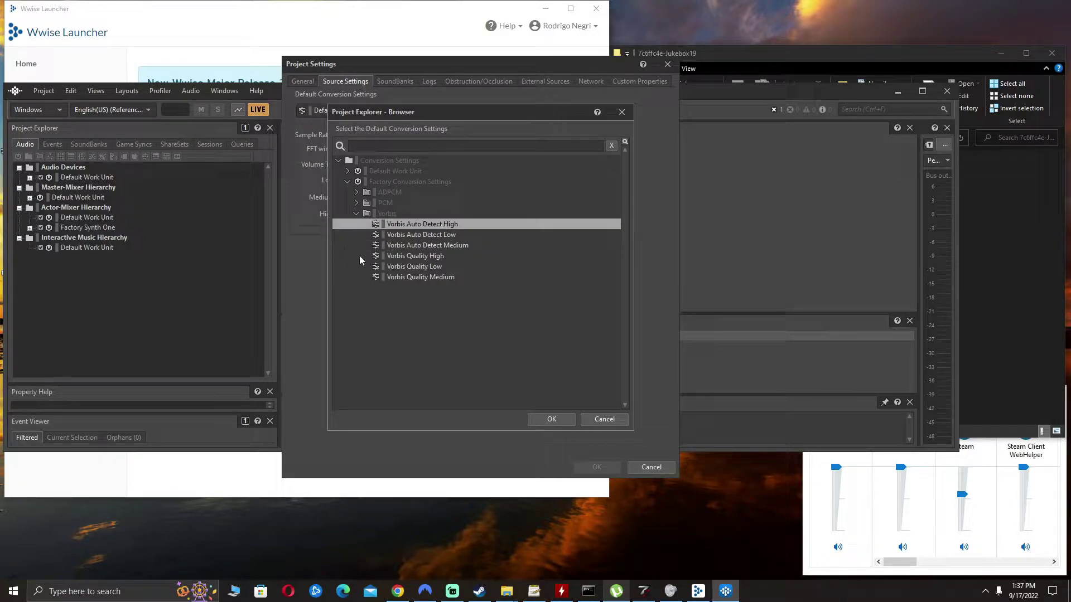
pyautogui.click(407, 257)
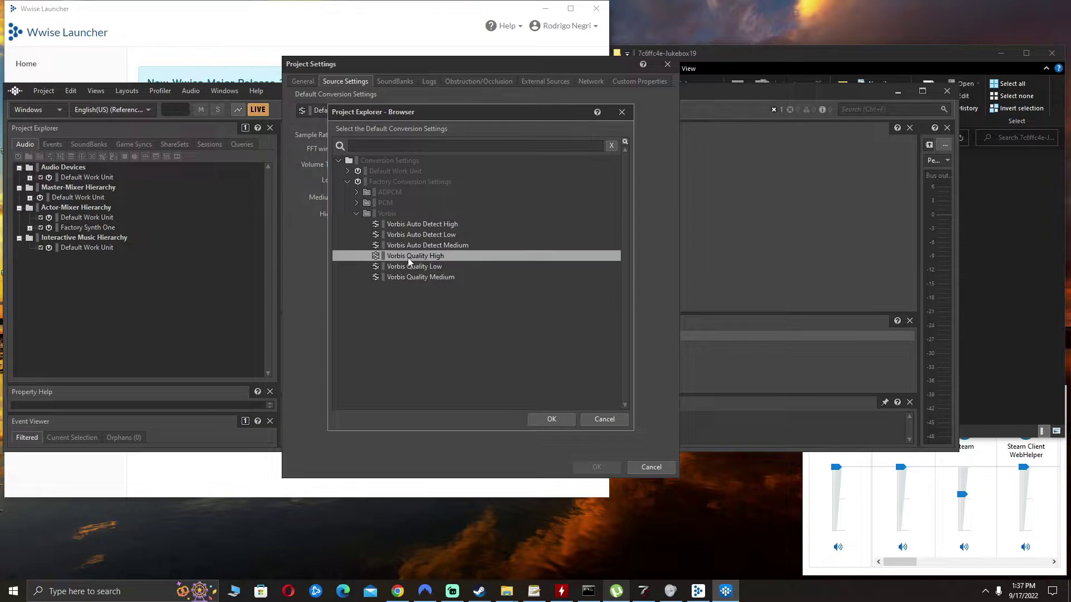
pyautogui.click(556, 421)
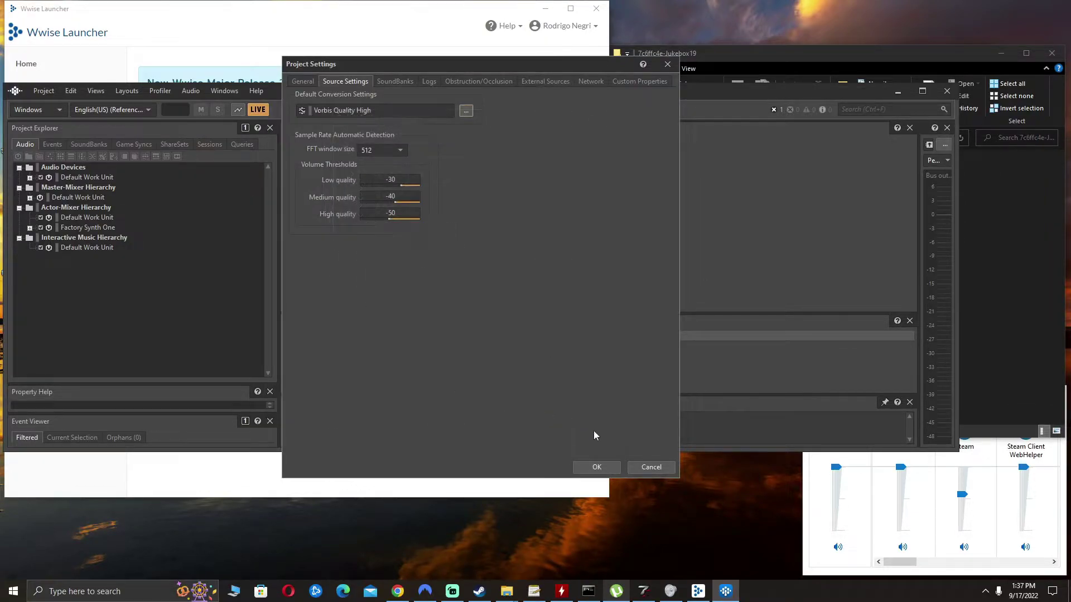
pyautogui.click(594, 467)
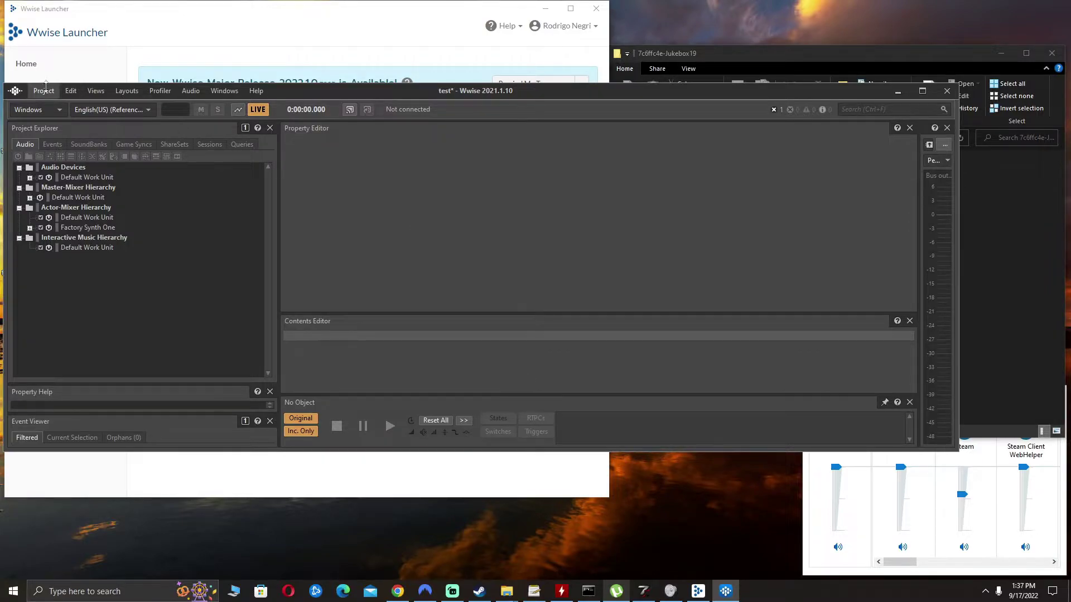
# - Import electric fountain.wav from the Desktop into the project as a Sound SFX object
pyautogui.click(44, 90)
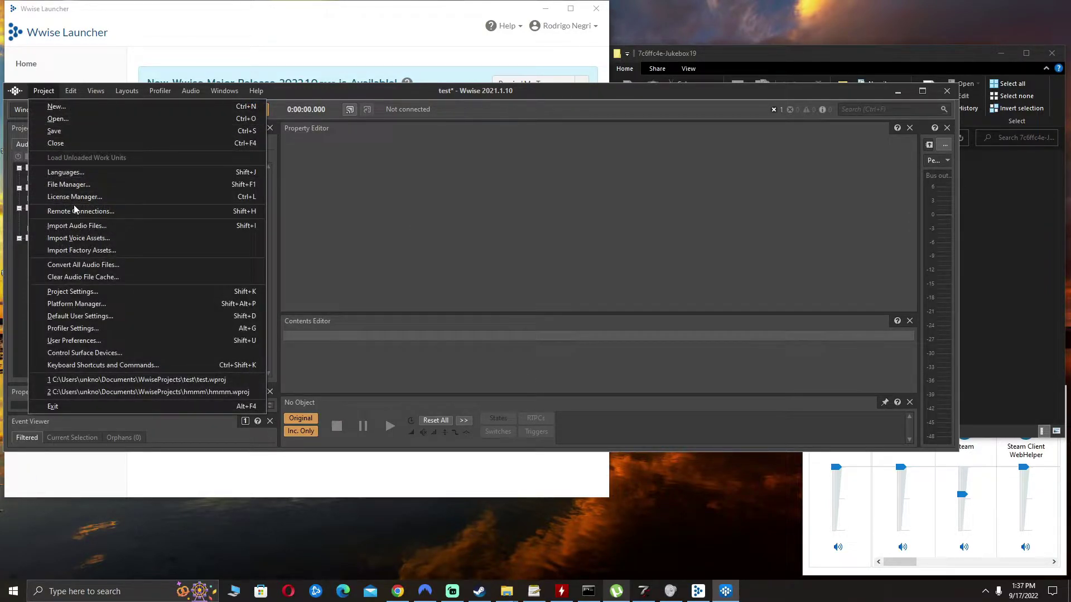
pyautogui.click(100, 226)
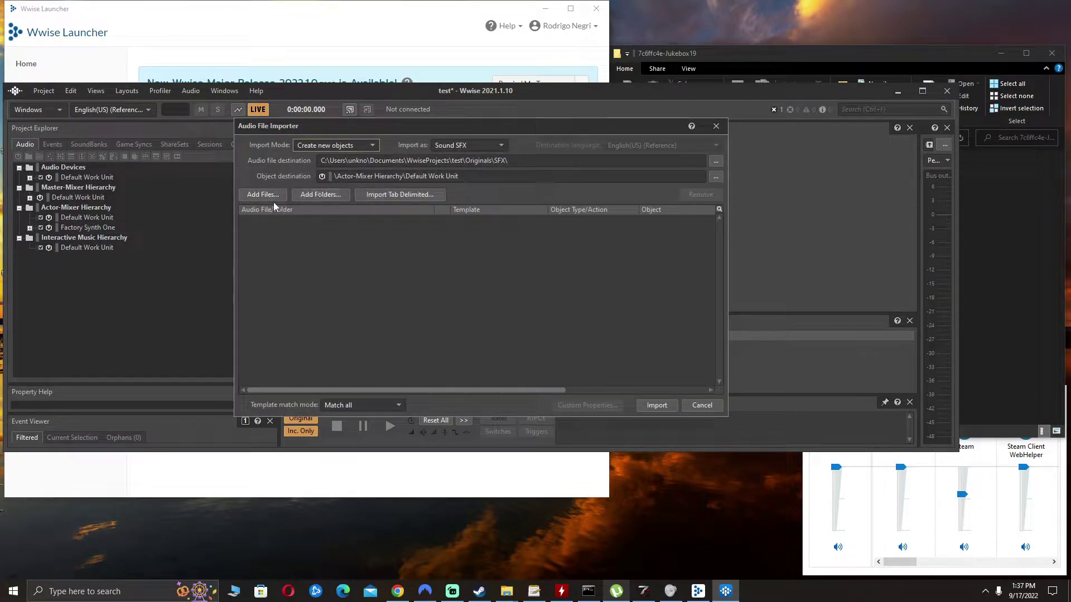
pyautogui.click(273, 195)
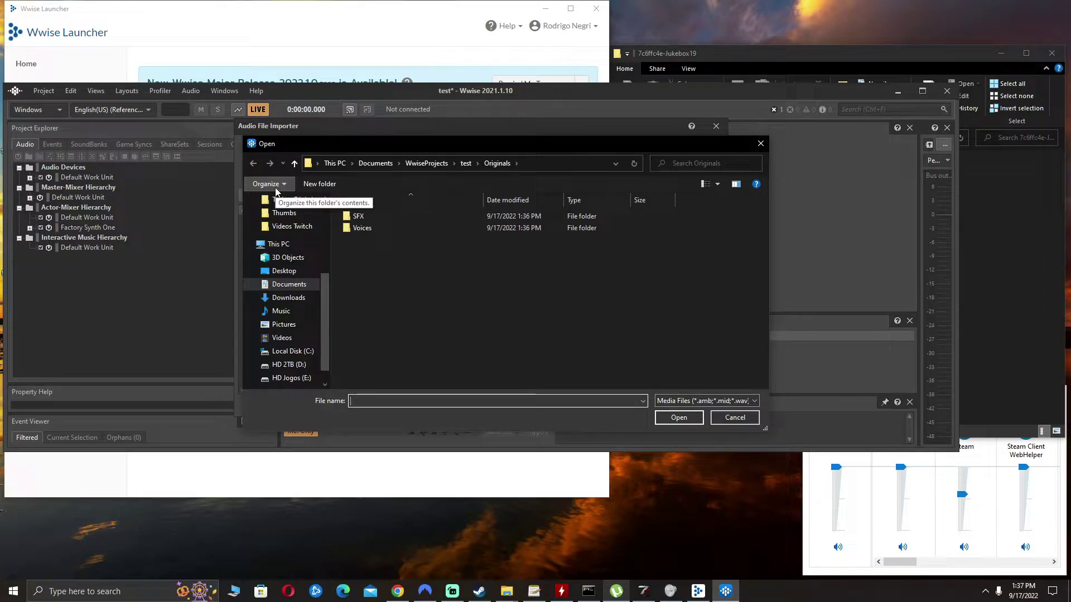
pyautogui.scroll(4, 296, 262)
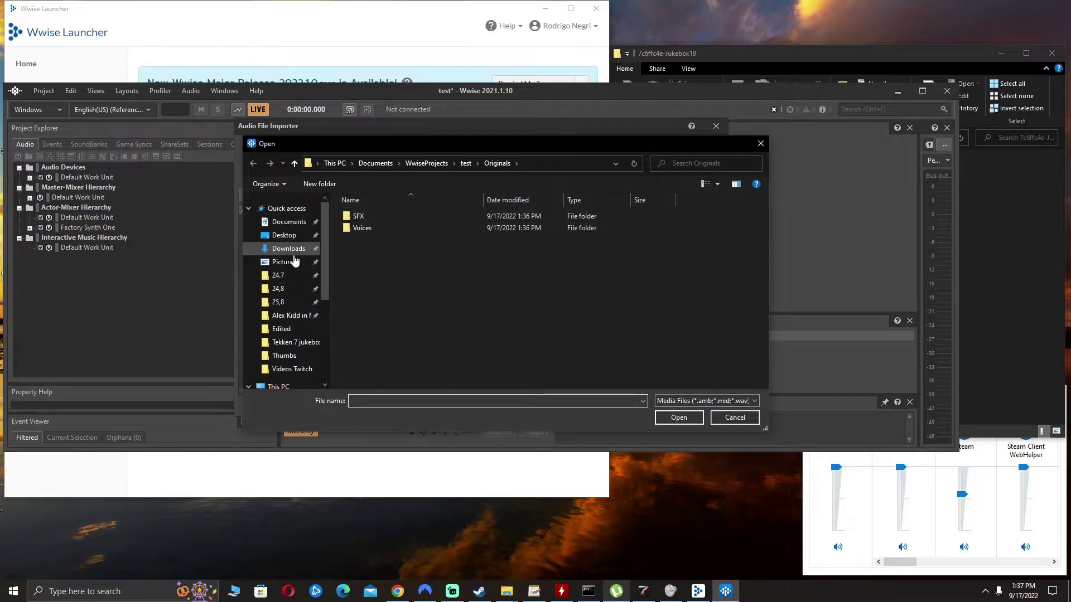
pyautogui.click(310, 235)
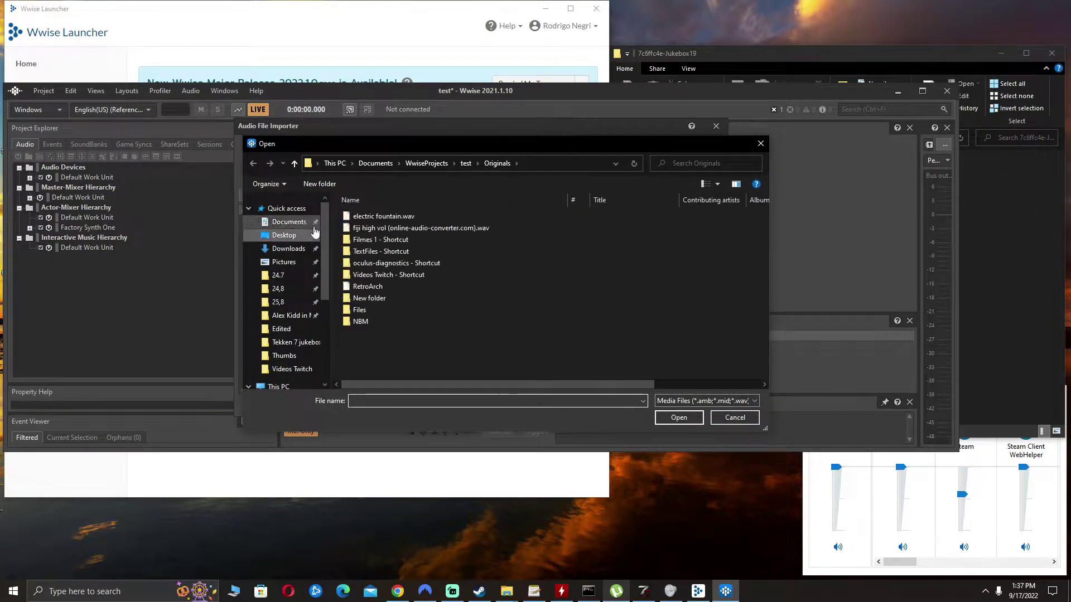
pyautogui.click(398, 217)
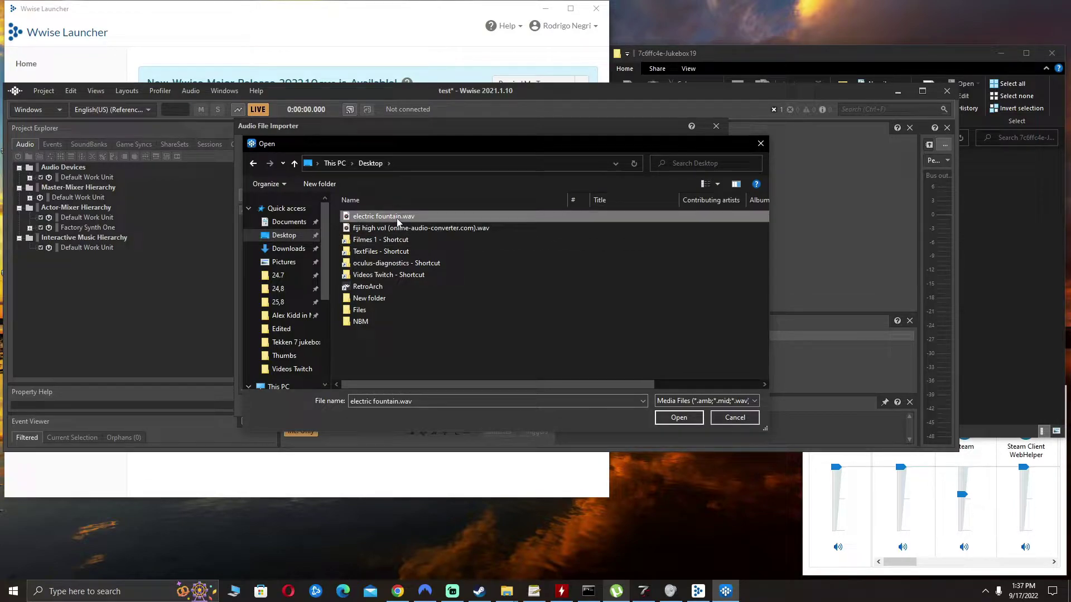
pyautogui.click(687, 419)
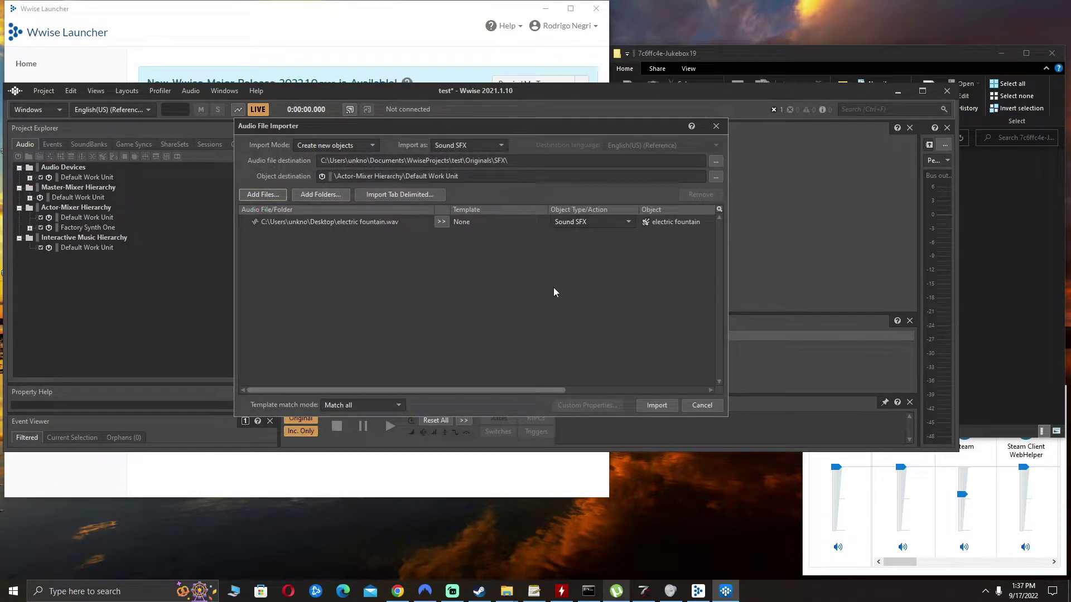
pyautogui.click(656, 405)
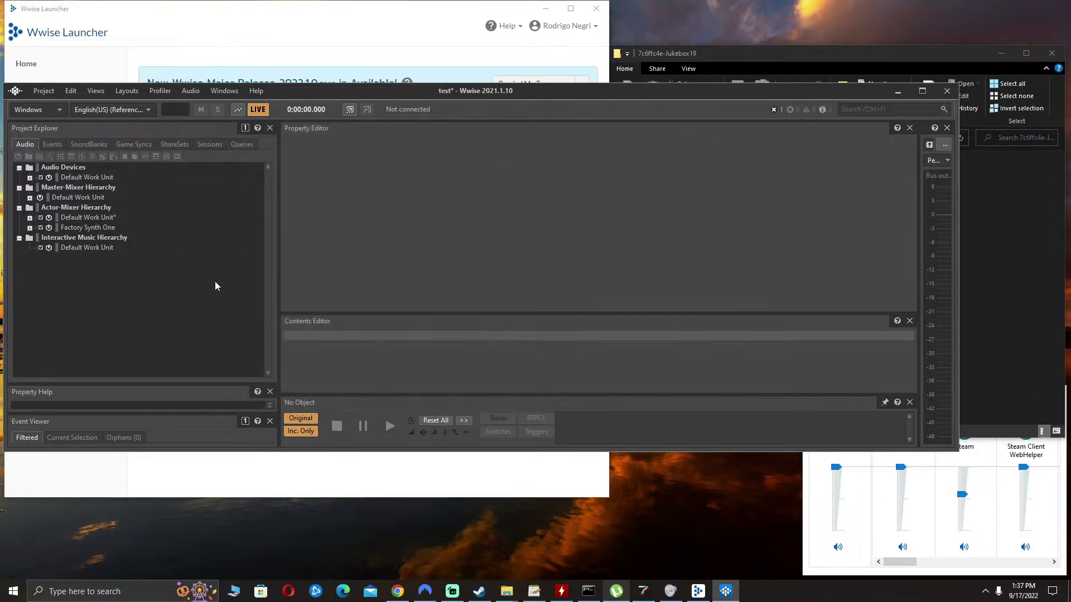
# - Convert all of the project's audio files for the Windows platform
pyautogui.click(44, 93)
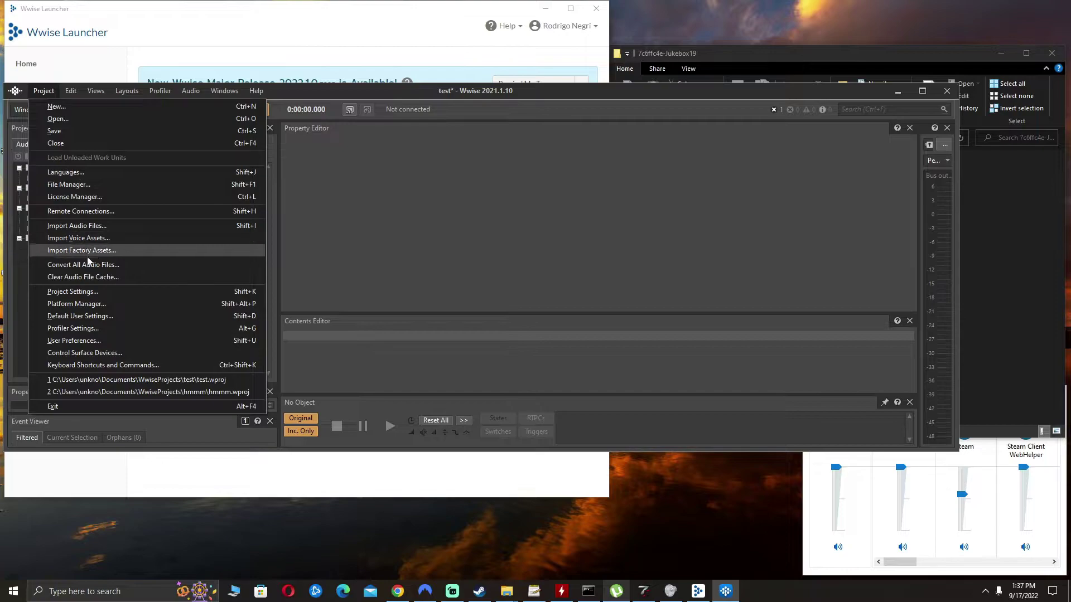
pyautogui.click(103, 266)
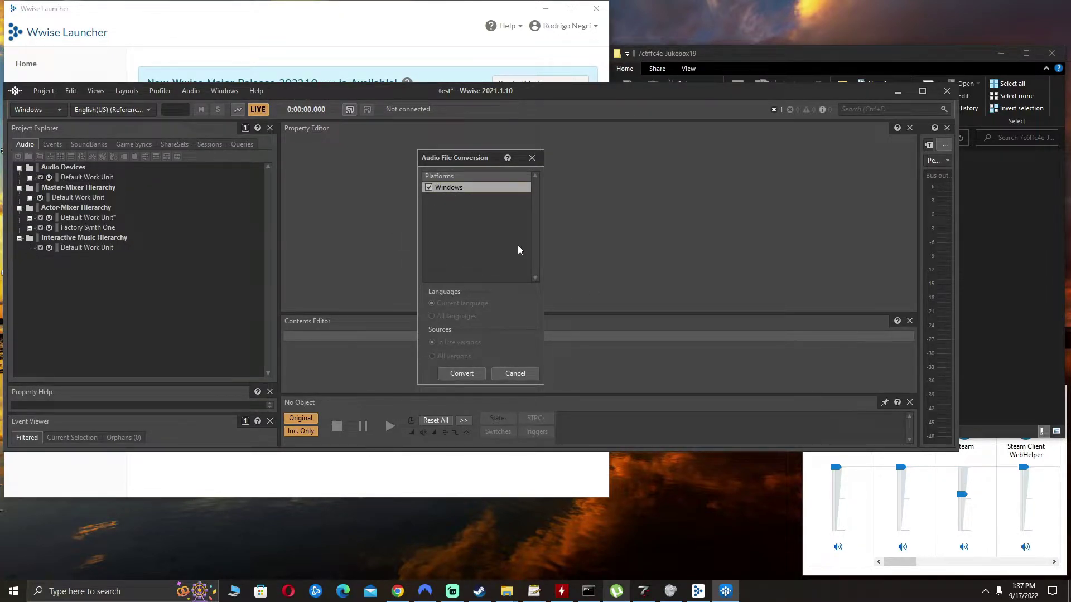
pyautogui.click(461, 373)
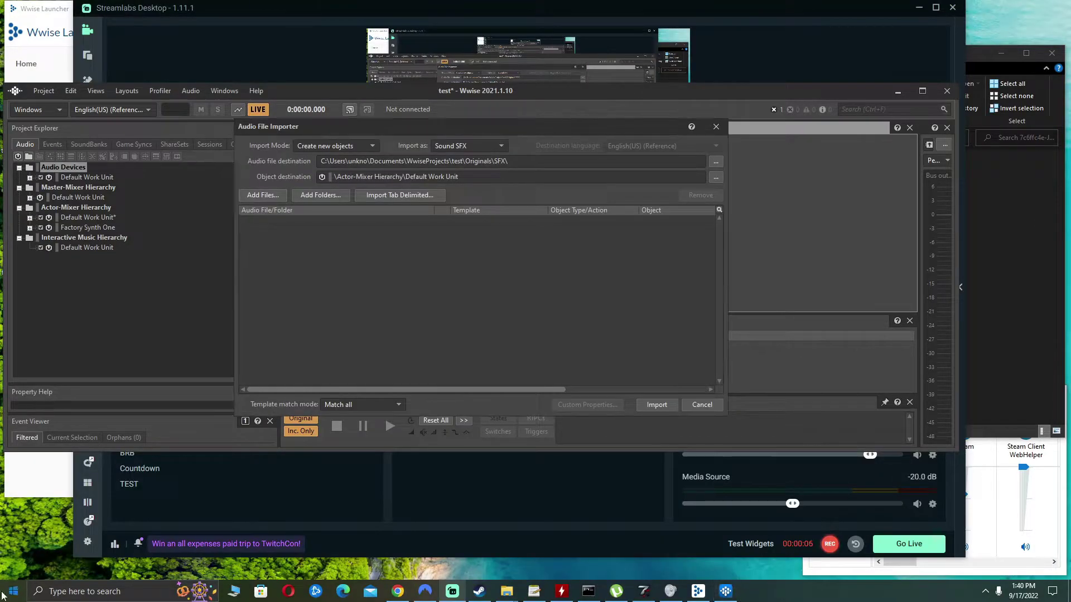
# - Open File Explorer and browse to the WwiseProjects folder in the user's Documents on drive C
pyautogui.click(13, 591)
pyautogui.click(208, 415)
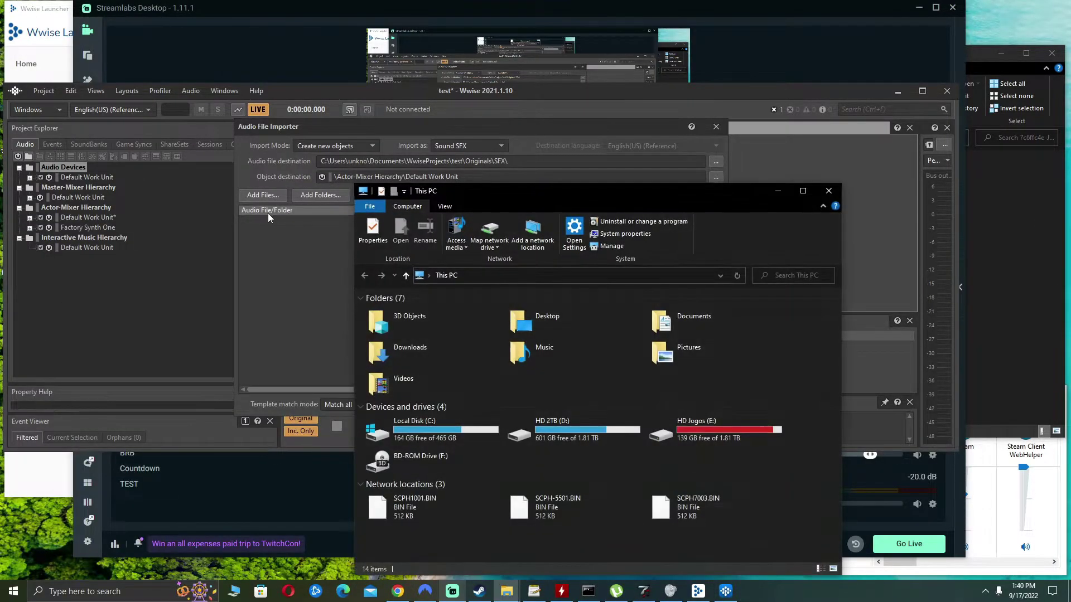
pyautogui.click(422, 435)
pyautogui.doubleClick(422, 433)
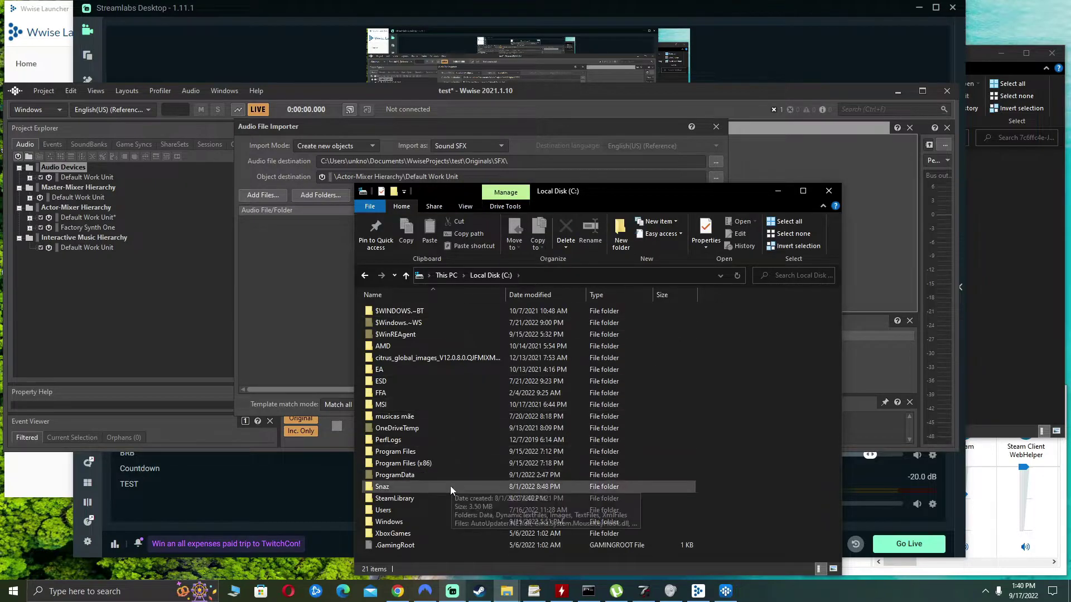
pyautogui.doubleClick(405, 512)
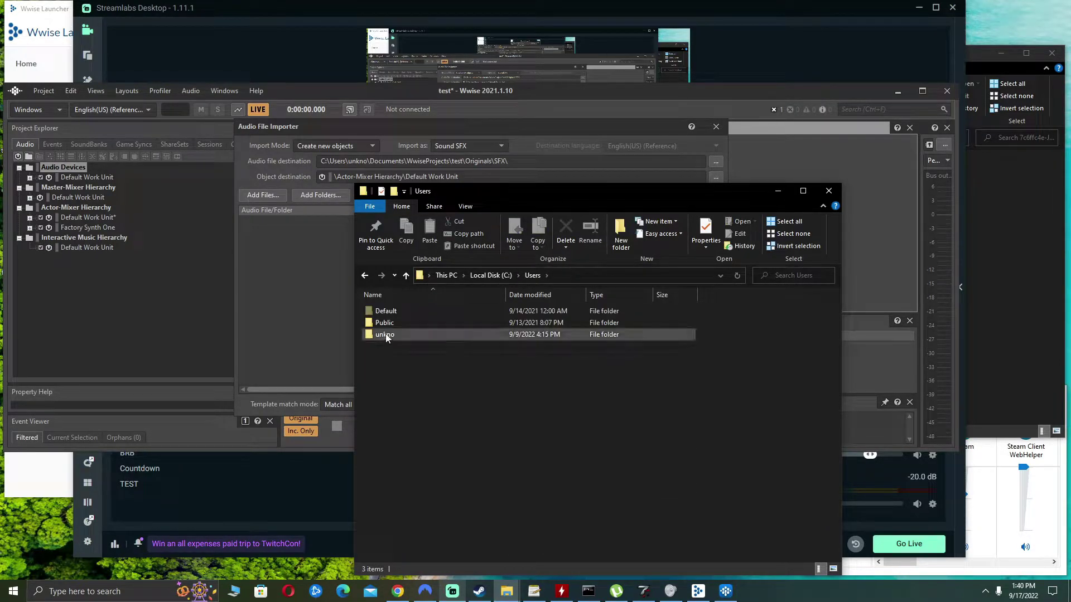
pyautogui.doubleClick(385, 335)
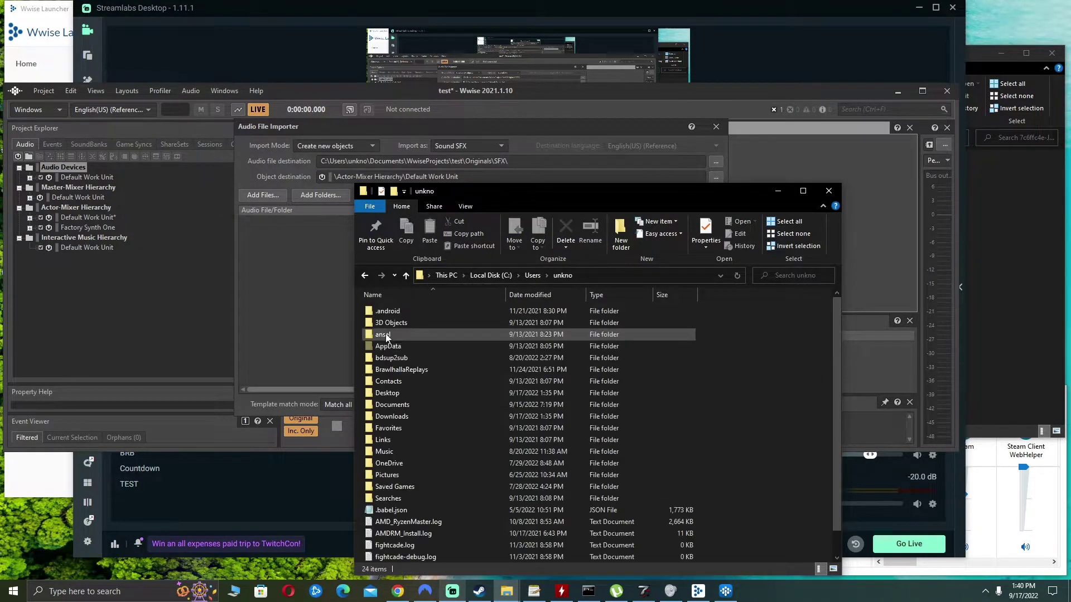
pyautogui.doubleClick(413, 403)
pyautogui.scroll(-10, 412, 474)
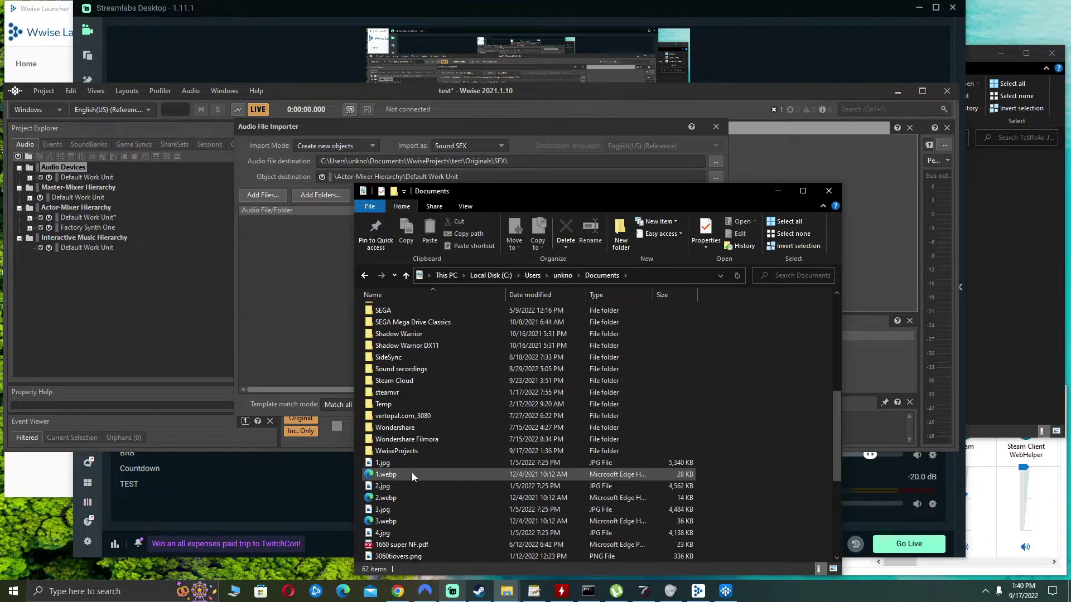
pyautogui.doubleClick(413, 452)
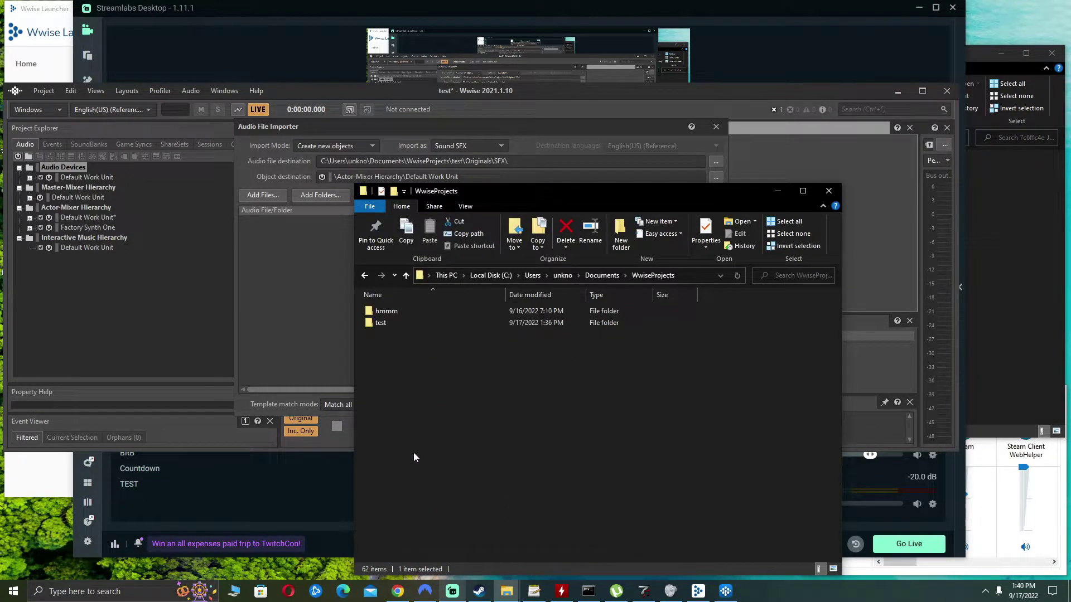
# - Cut the converted electric fountain .wem file from the test project's .cache\Windows\SFX folder
pyautogui.doubleClick(387, 322)
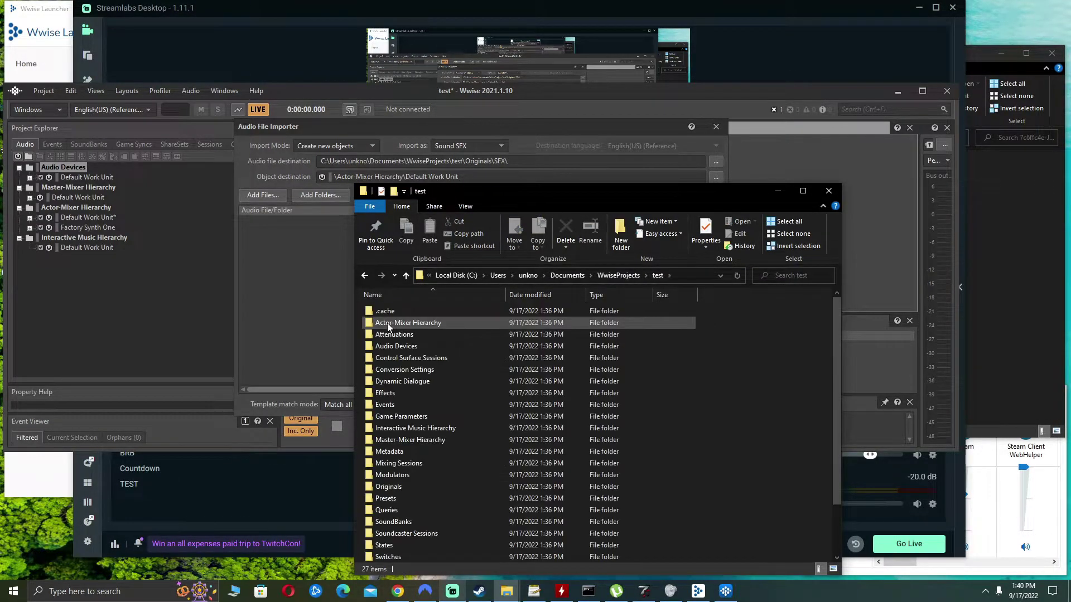
pyautogui.doubleClick(399, 312)
pyautogui.doubleClick(400, 312)
pyautogui.doubleClick(396, 312)
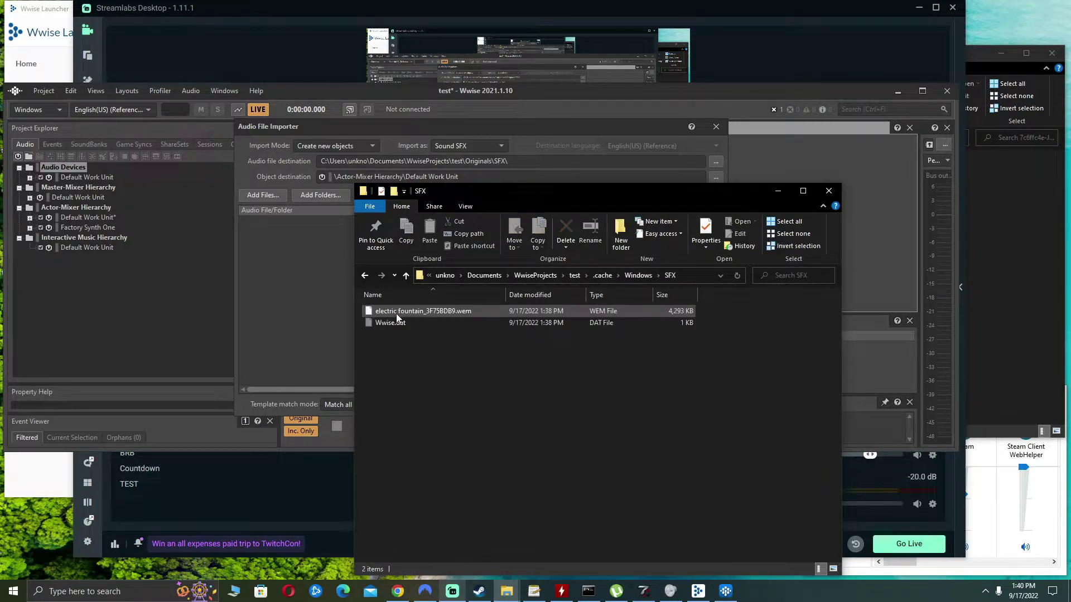
pyautogui.click(467, 311)
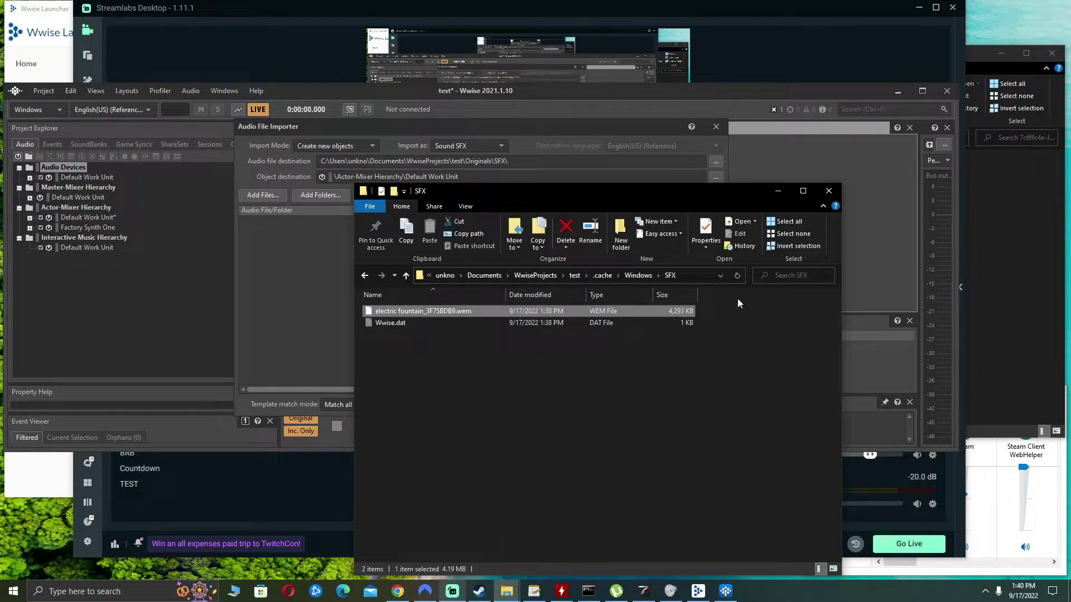
pyautogui.rightClick(438, 311)
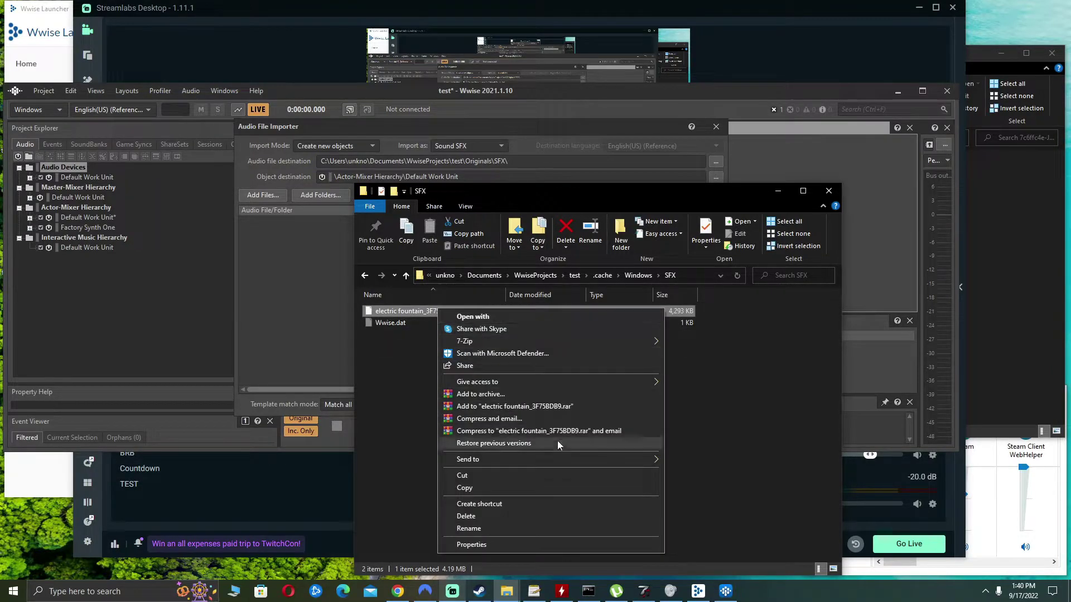
pyautogui.click(496, 478)
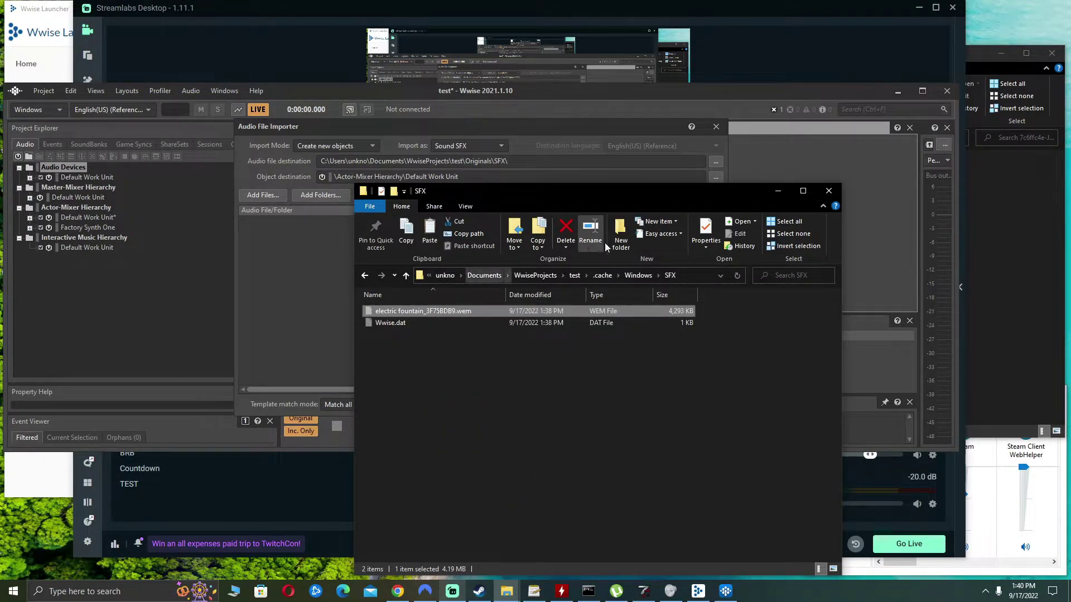
# - Close the SFX folder window, the Audio File Importer and Wwise, and minimize Streamlabs Desktop
pyautogui.click(830, 193)
pyautogui.click(716, 127)
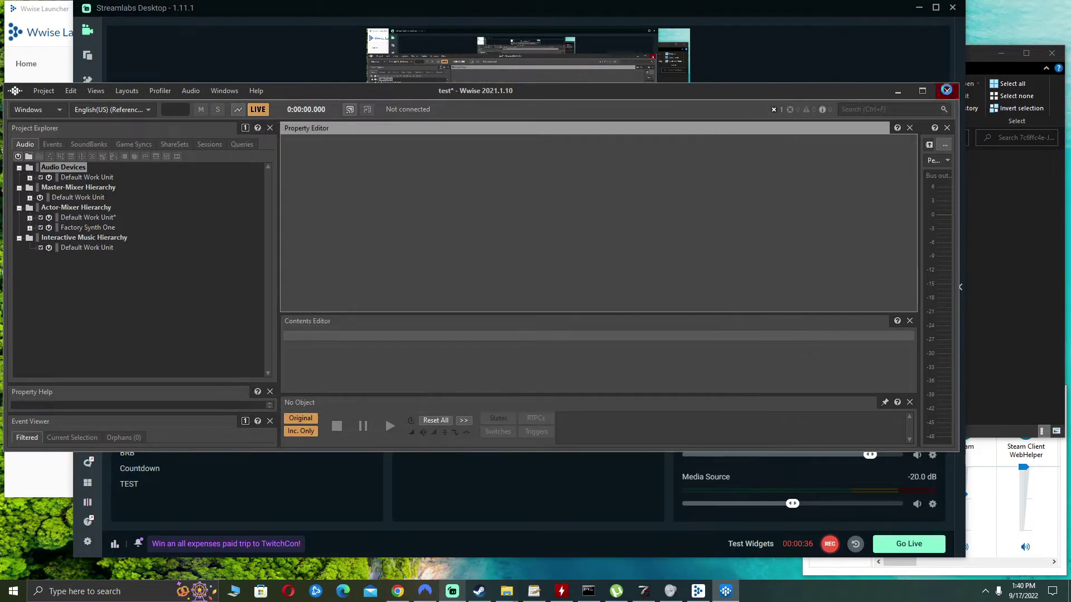
pyautogui.click(948, 93)
pyautogui.click(477, 282)
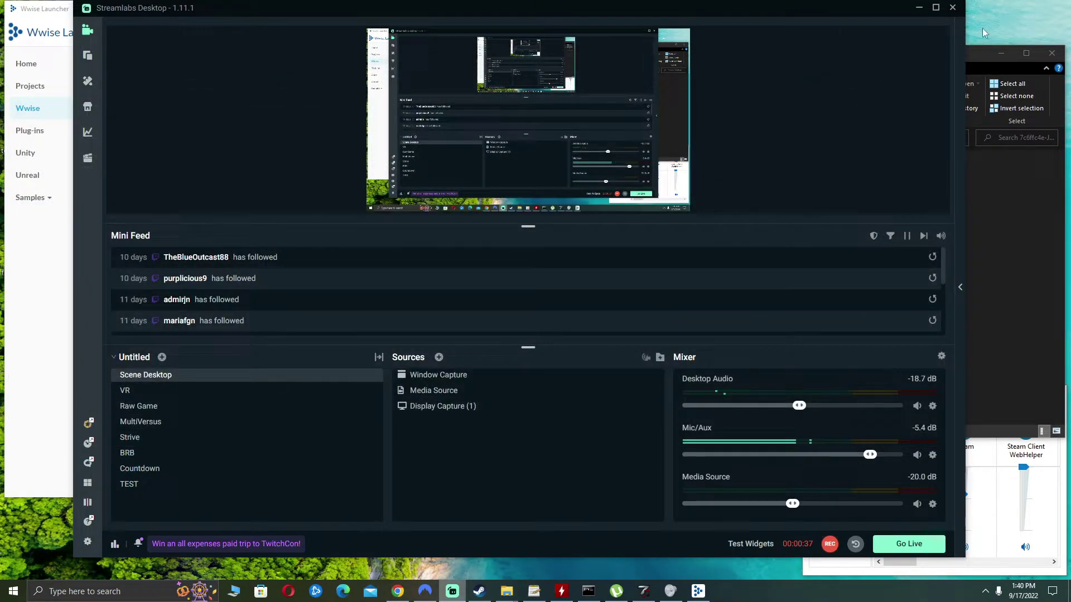
pyautogui.click(919, 8)
# - Paste the cut electric fountain .wem file onto the desktop and clear the Wwise Launcher window away
pyautogui.rightClick(729, 3)
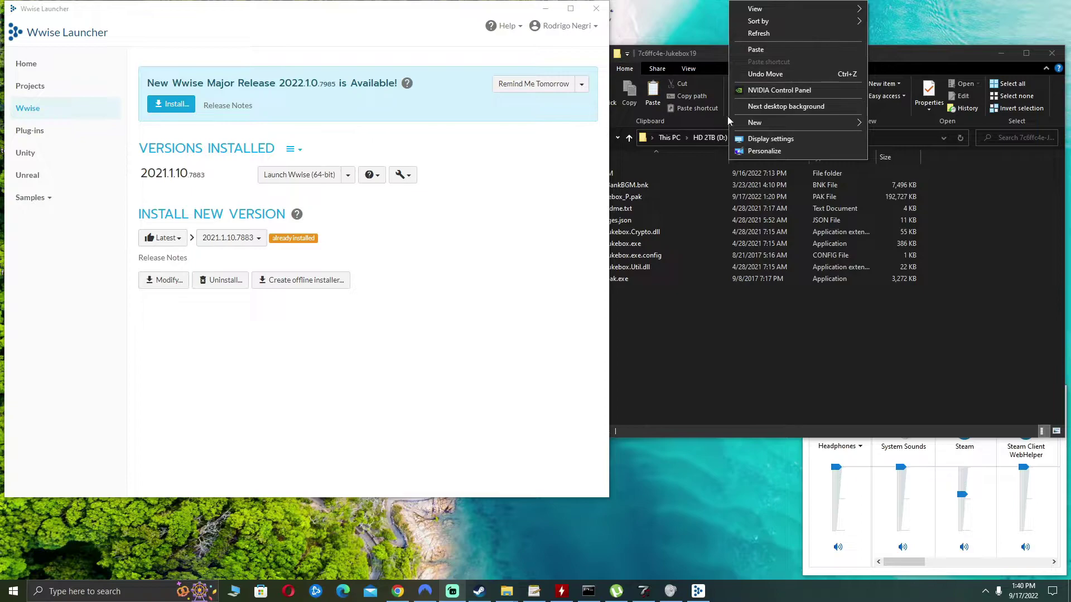
pyautogui.click(785, 51)
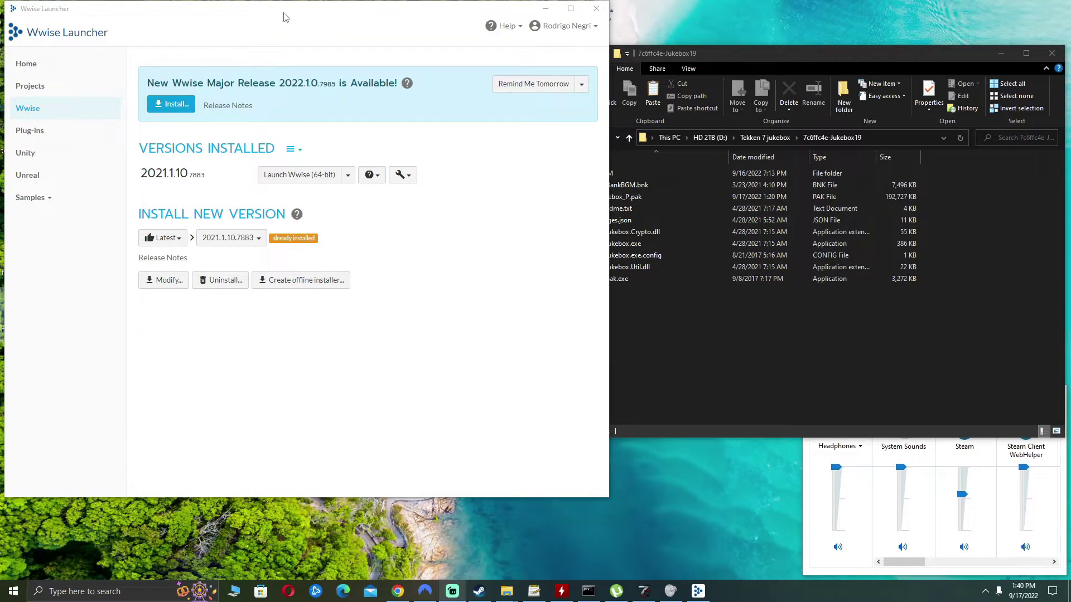
pyautogui.moveTo(283, 16); pyautogui.dragTo(681, 68)
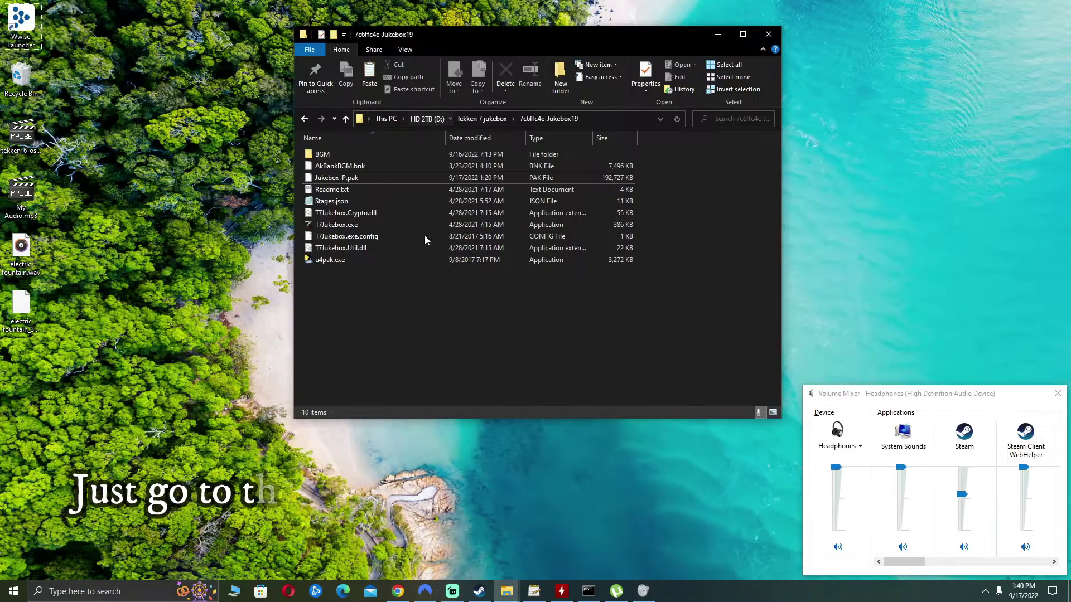
# - Browse on drive D to the 7c6ffc4e-Jukebox19 folder inside the Tekken 7 jukebox folder
pyautogui.hotkey('alt', 'Up')
pyautogui.scroll(-2, 357, 251)
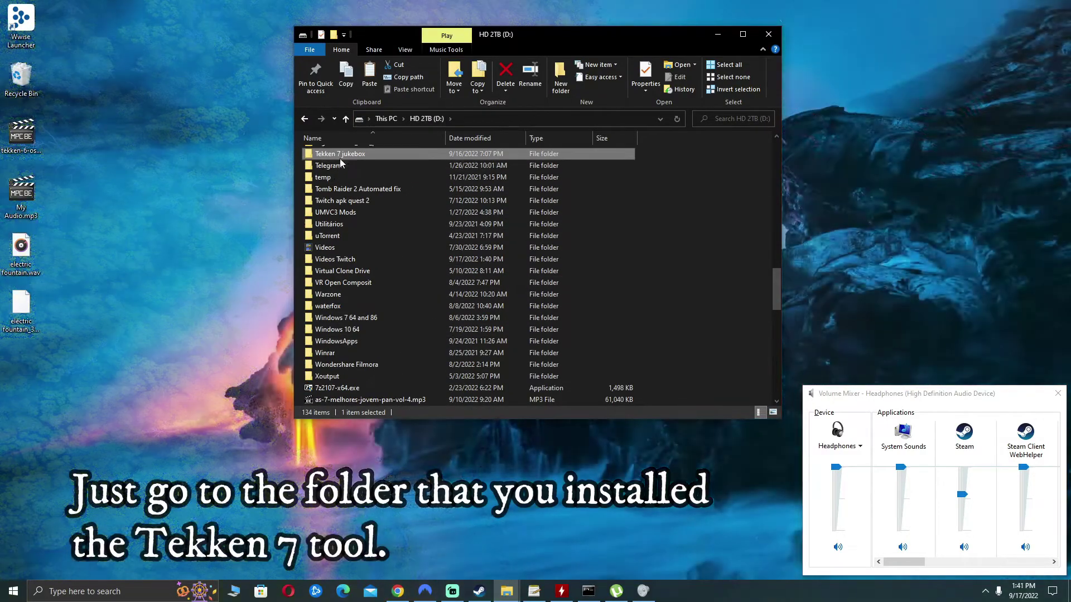
pyautogui.doubleClick(341, 154)
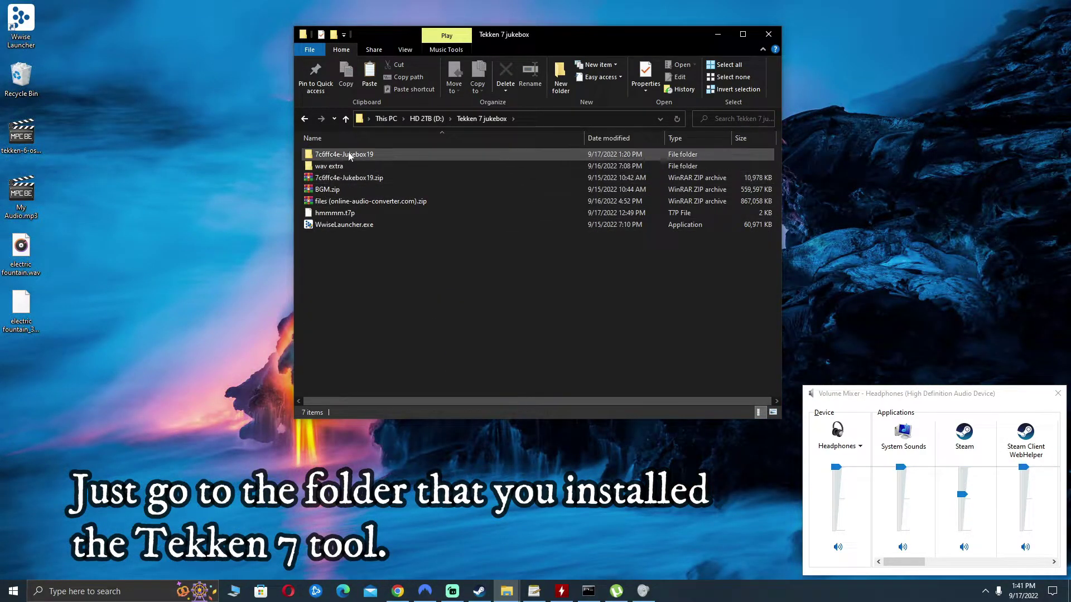
pyautogui.doubleClick(350, 155)
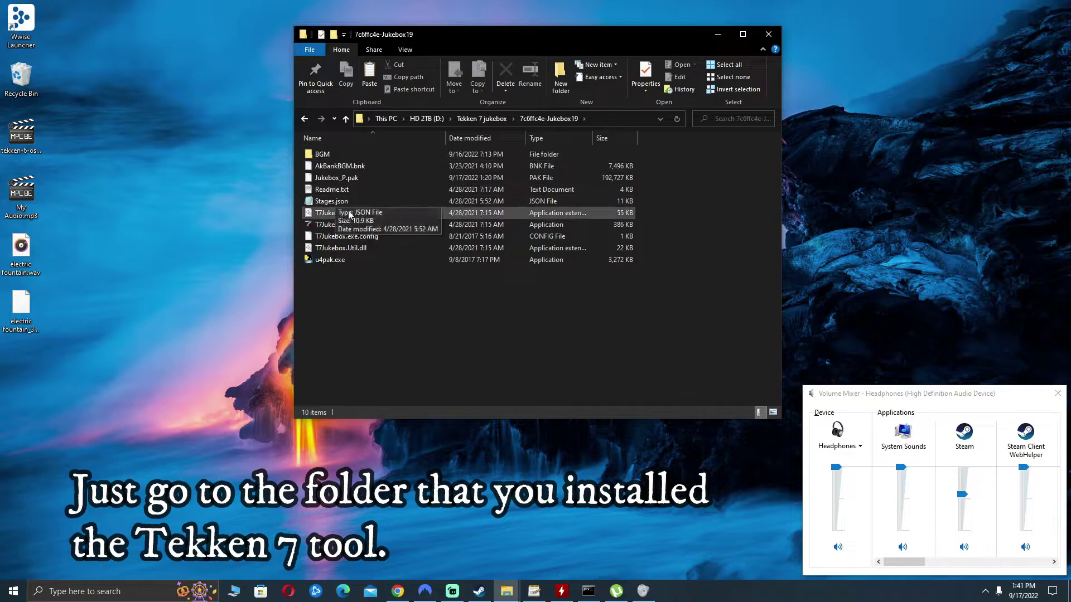
# - Run T7Jukebox.exe, look through the list of available songs, and close the Jukebox Tool
pyautogui.doubleClick(329, 225)
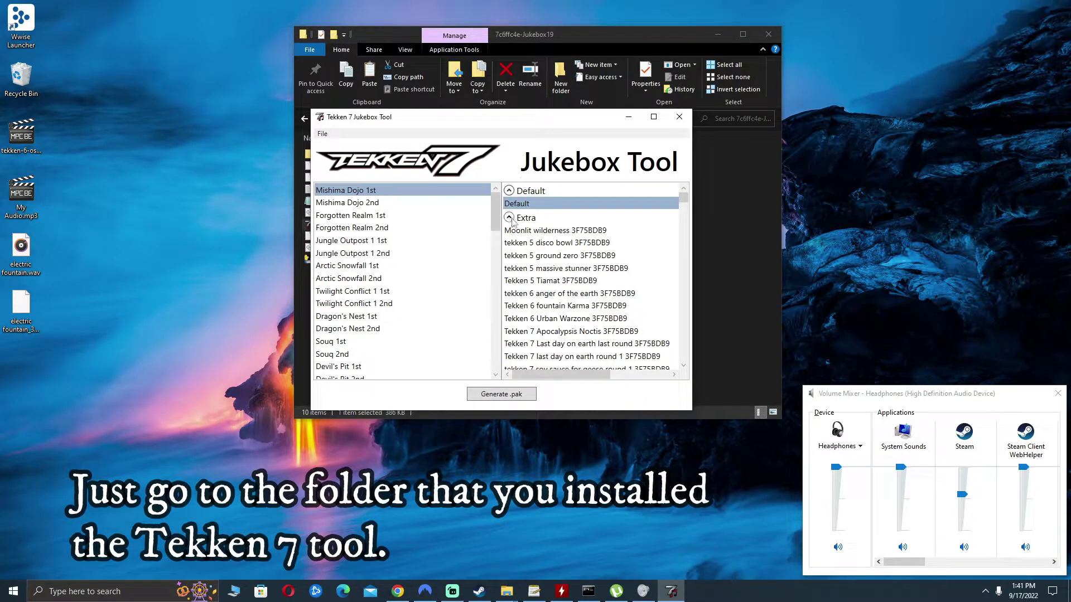
pyautogui.scroll(-10, 557, 262)
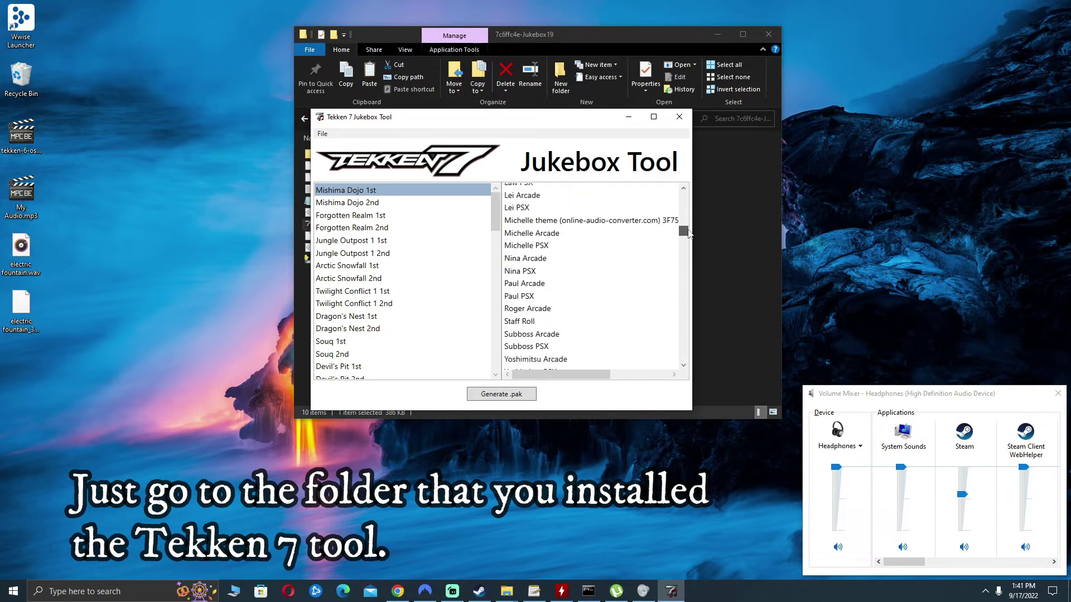
pyautogui.click(678, 116)
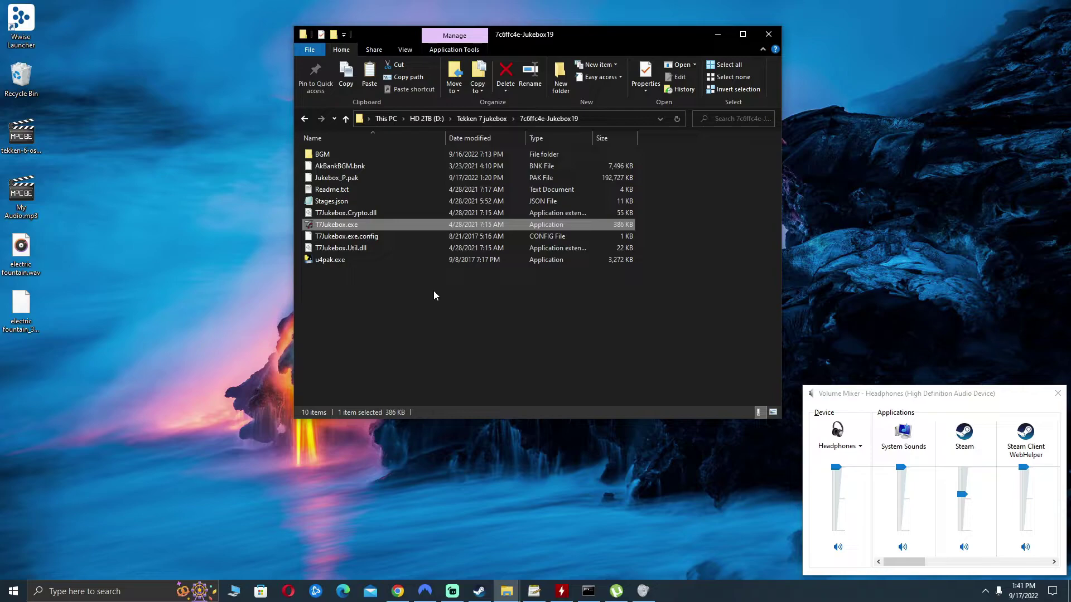
# - Open the BGM folder and examine the .stub and .wem files in its Tekken 1, Tekken 2 and Tekken 3 subfolders
pyautogui.doubleClick(337, 155)
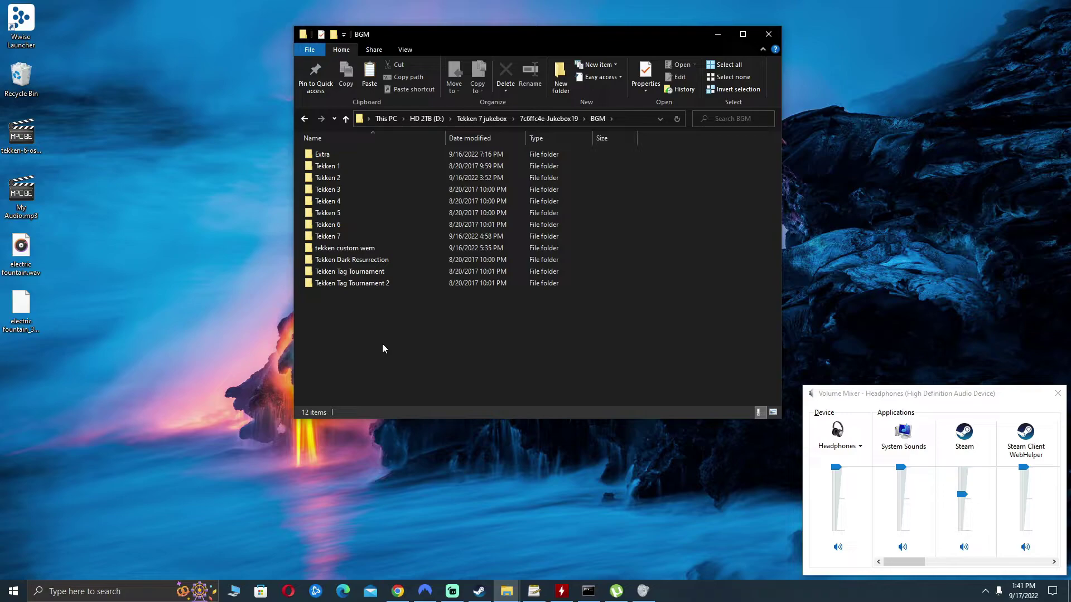
pyautogui.doubleClick(339, 166)
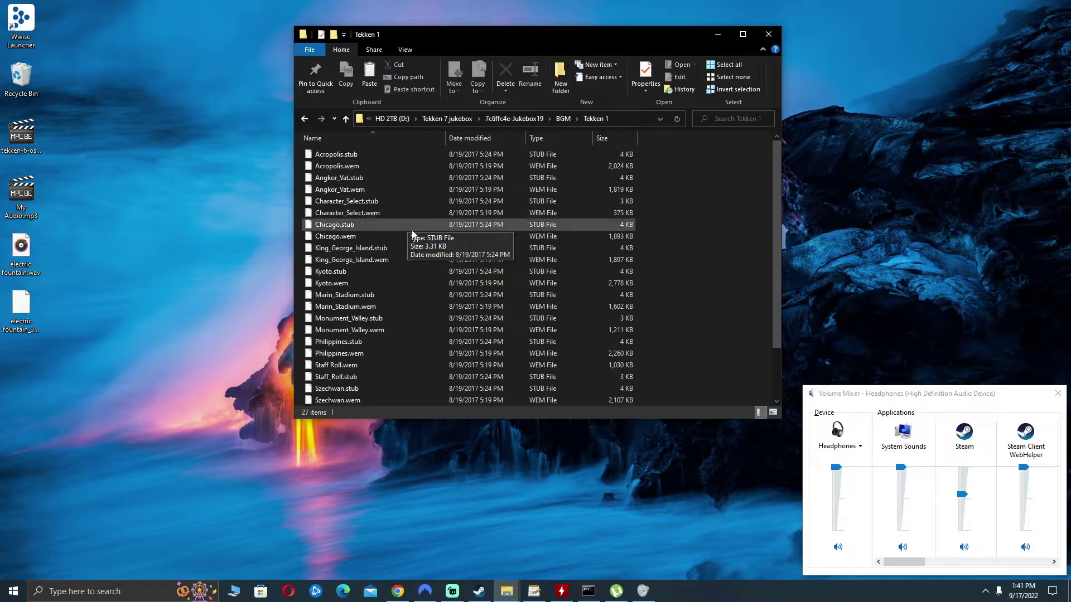
pyautogui.hotkey('alt', 'Left')
pyautogui.doubleClick(347, 176)
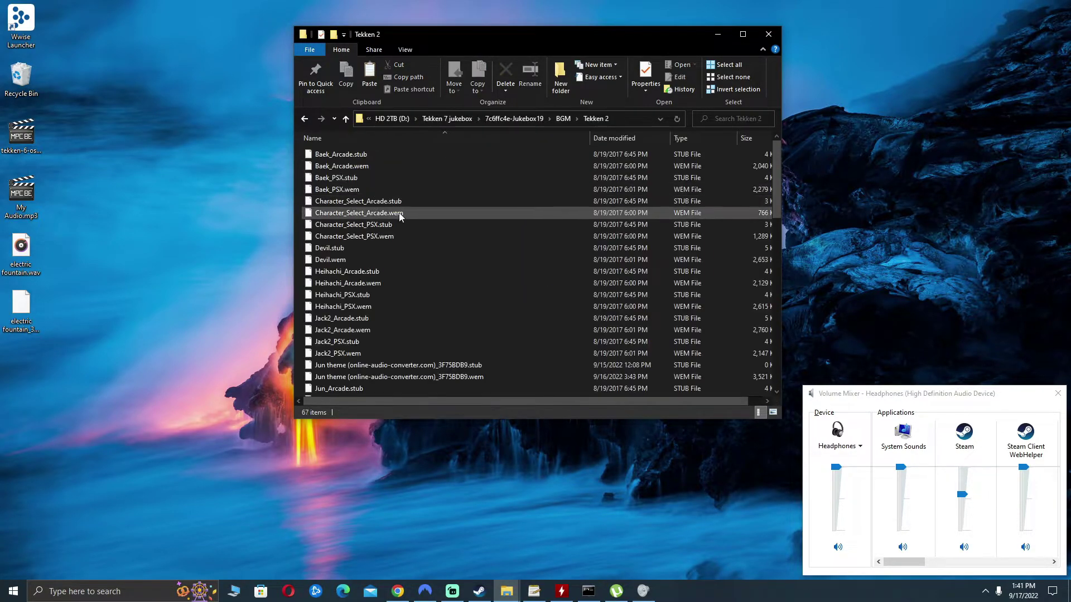
pyautogui.scroll(-2, 406, 212)
pyautogui.hotkey('alt', 'Left')
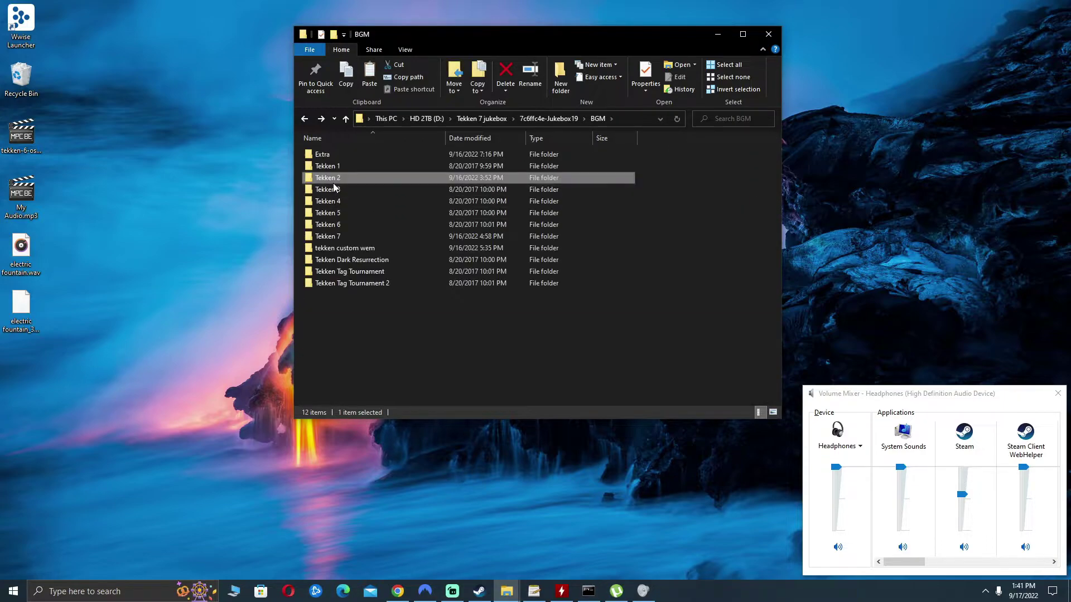
pyautogui.doubleClick(334, 189)
pyautogui.scroll(-18, 389, 313)
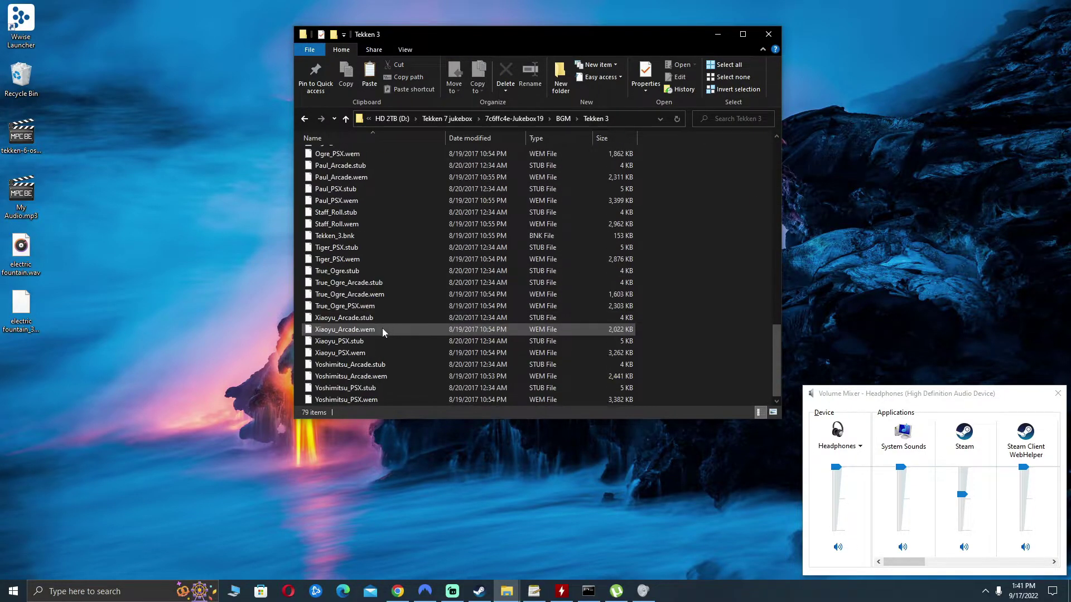
pyautogui.hotkey('alt', 'Left')
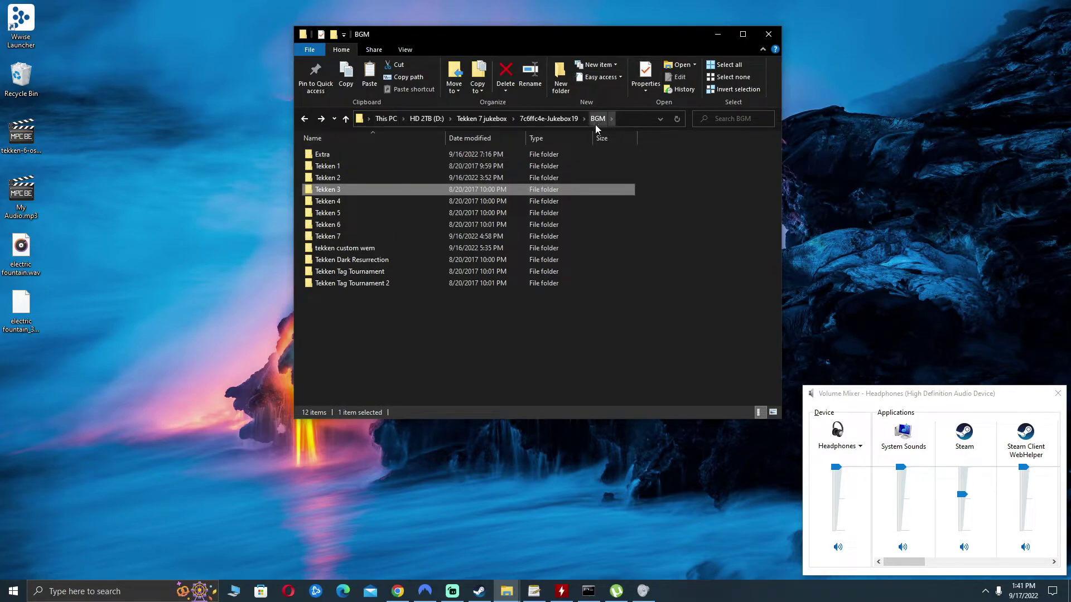
# - Return to the 7c6ffc4e-Jukebox19 folder and cut the electric fountain .wem file from the desktop
pyautogui.click(549, 118)
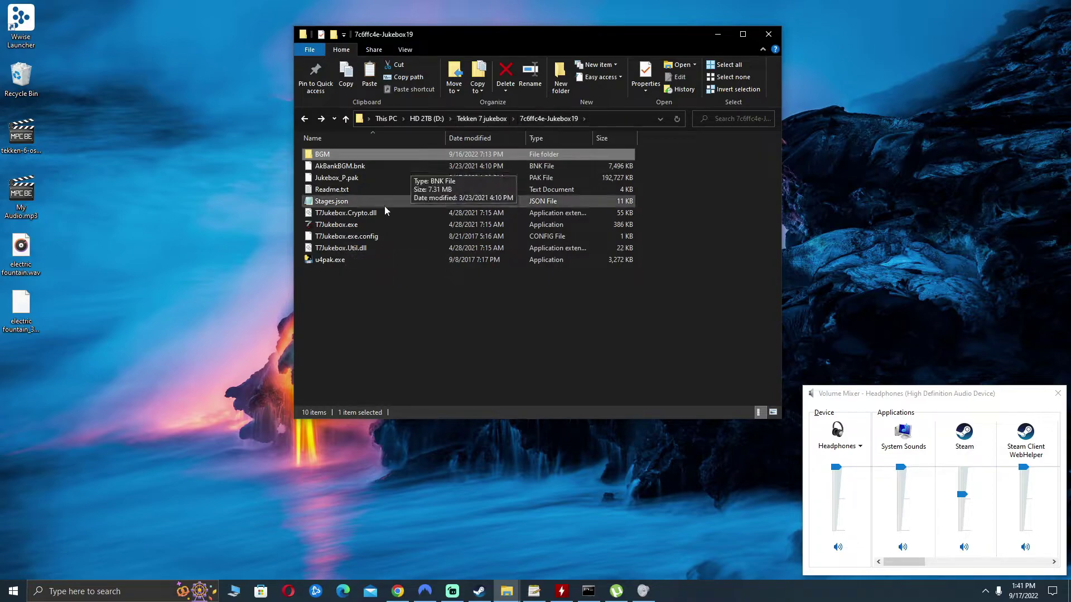
pyautogui.click(363, 225)
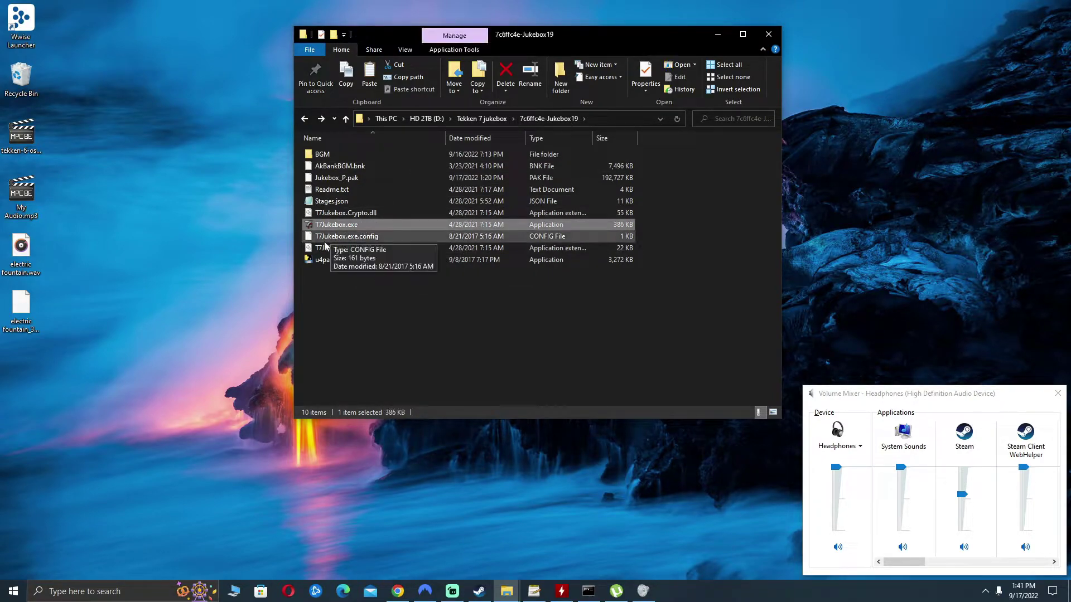
pyautogui.click(338, 155)
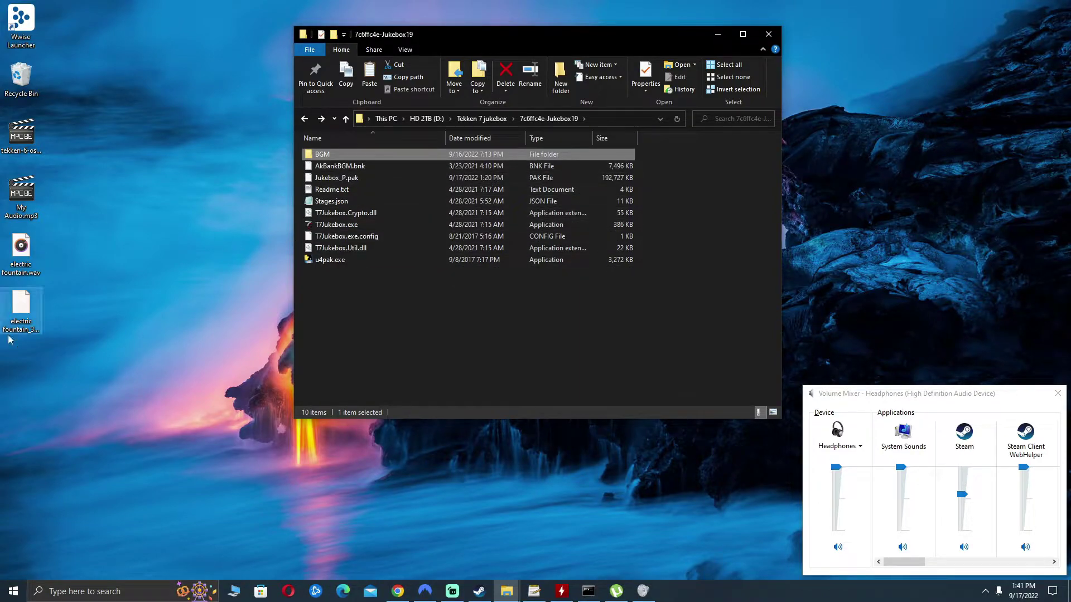
pyautogui.click(35, 318)
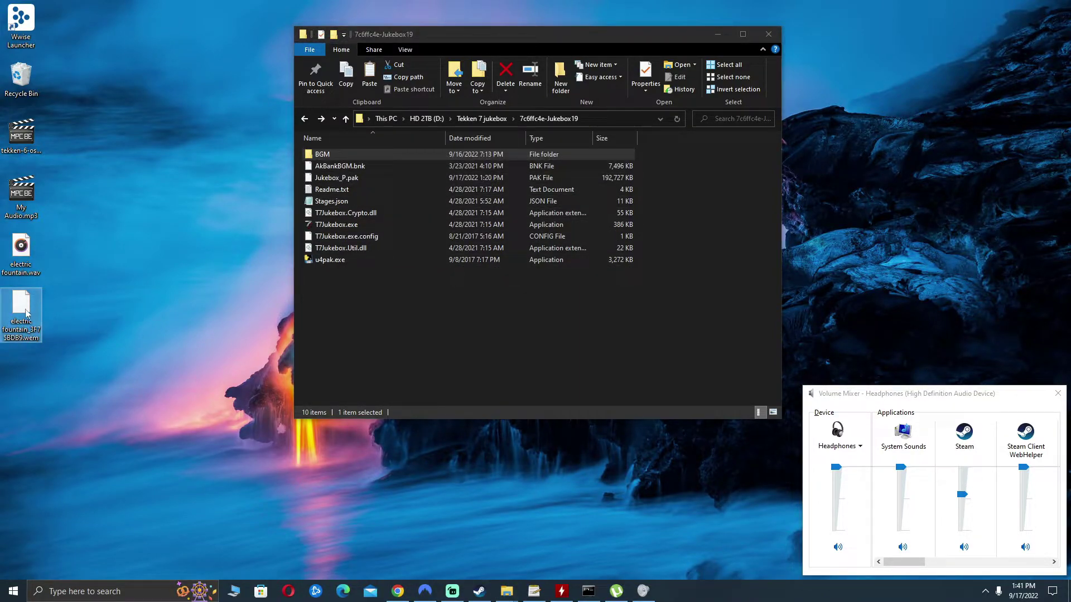
pyautogui.rightClick(28, 310)
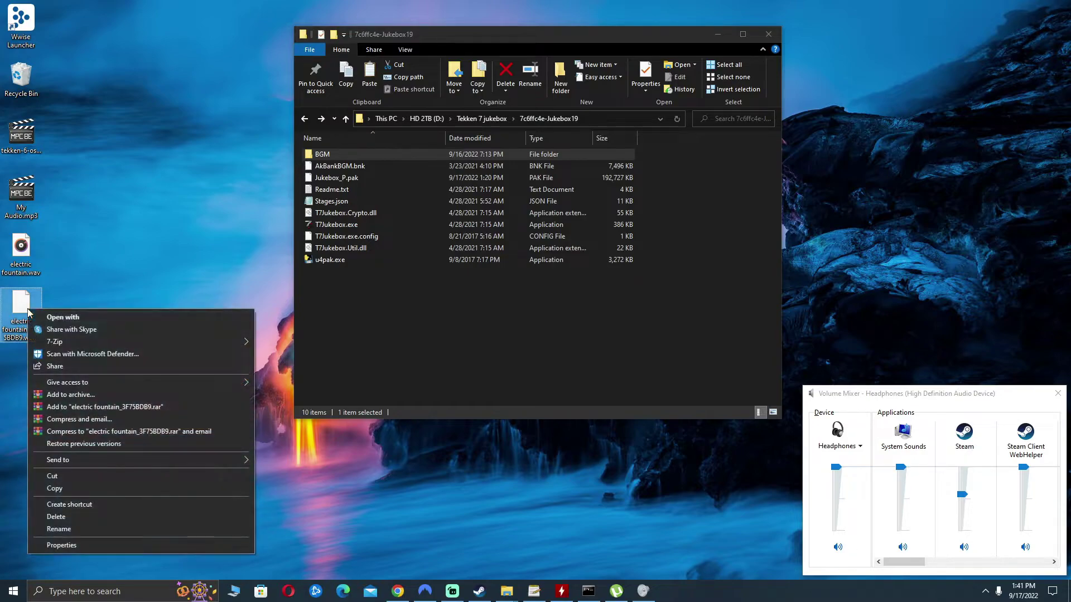
pyautogui.click(95, 477)
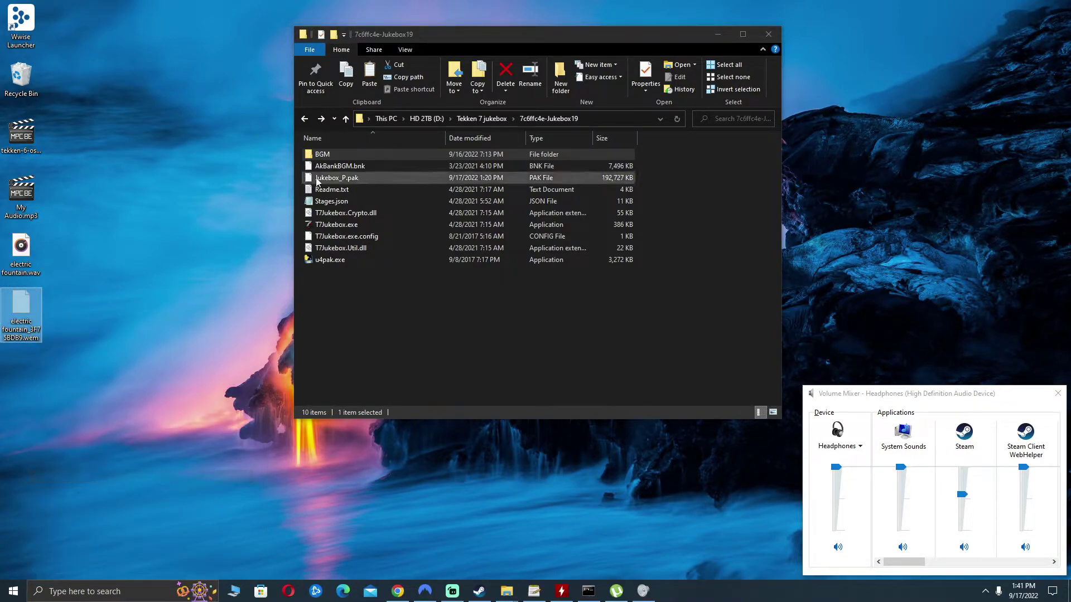
# - Create a folder named test inside BGM and paste the cut electric fountain .wem file into it
pyautogui.doubleClick(333, 153)
pyautogui.rightClick(350, 355)
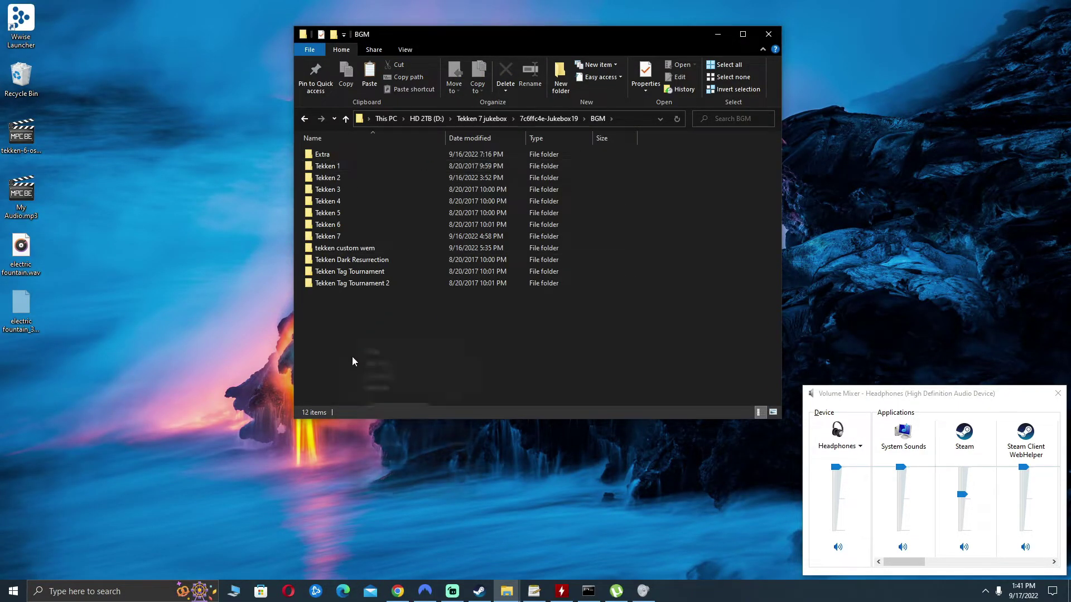
pyautogui.moveTo(391, 480)
pyautogui.click(490, 479)
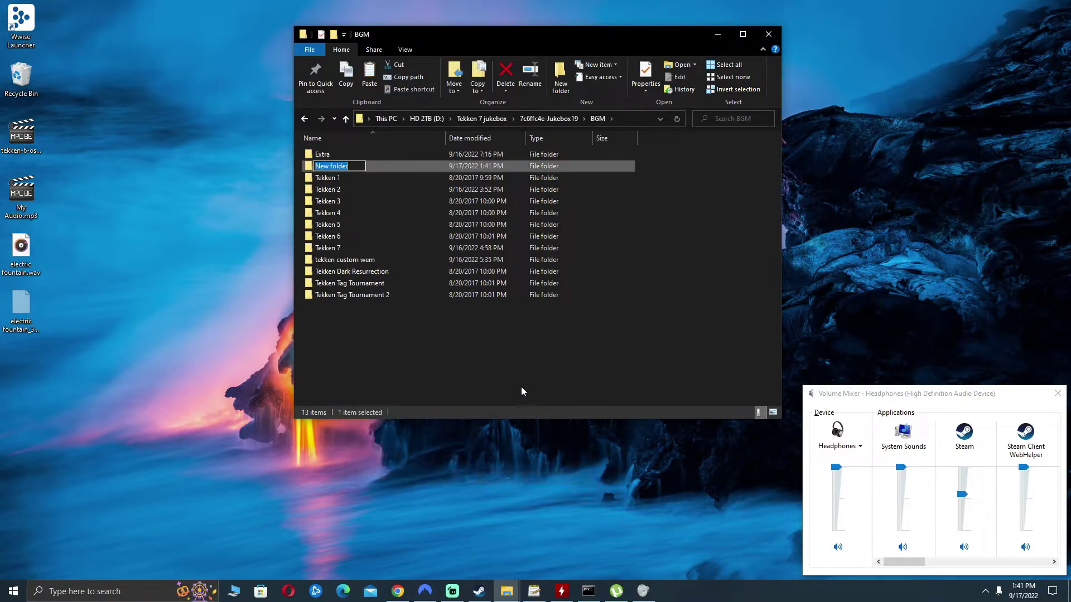
pyautogui.write('t')
pyautogui.click(523, 363)
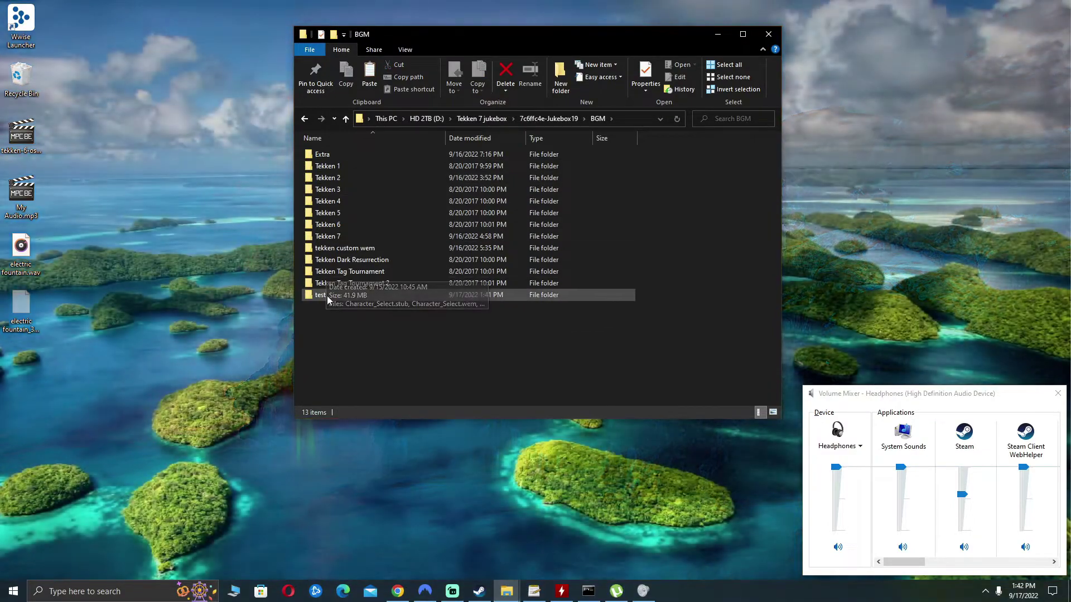
pyautogui.doubleClick(328, 298)
pyautogui.hotkey('ctrl', 'v')
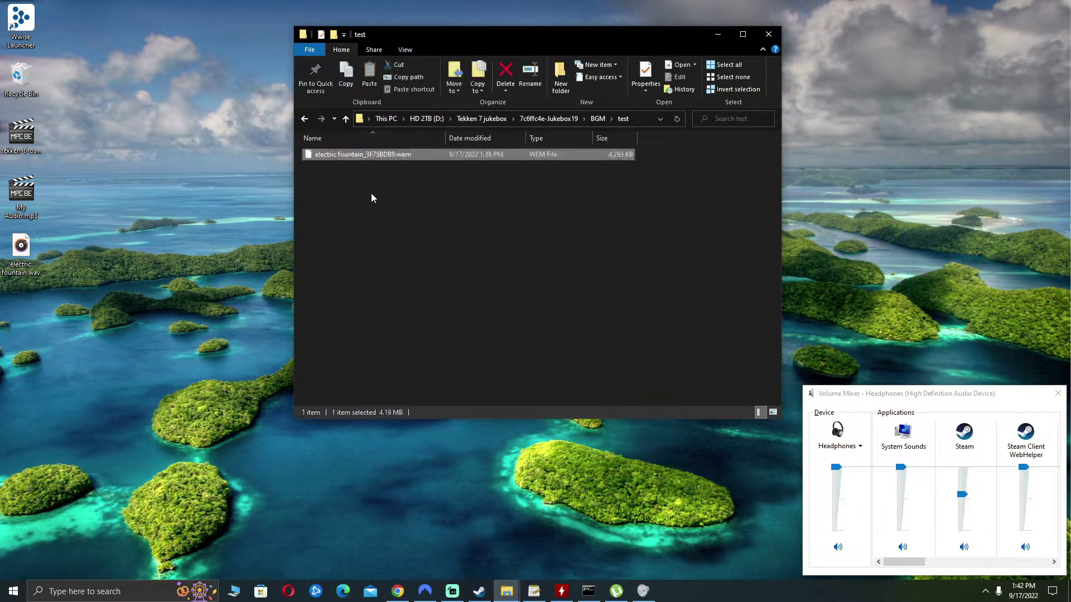
# - Copy the Precipice of Fate 2nd.stub file from the Tekken 7 folder inside BGM
pyautogui.hotkey('alt', 'Left')
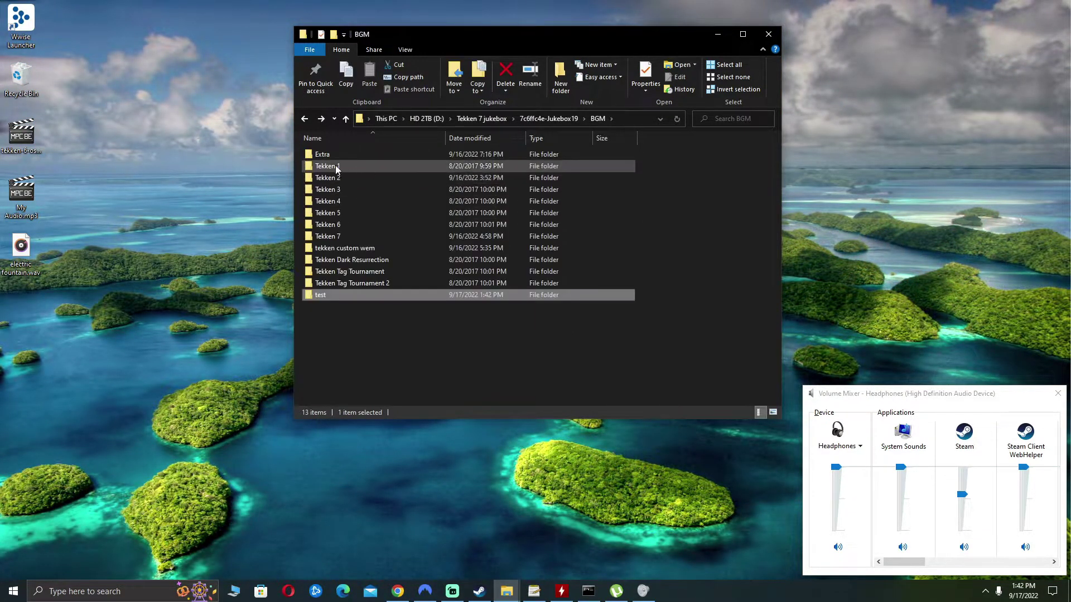
pyautogui.click(343, 235)
pyautogui.press('F2')
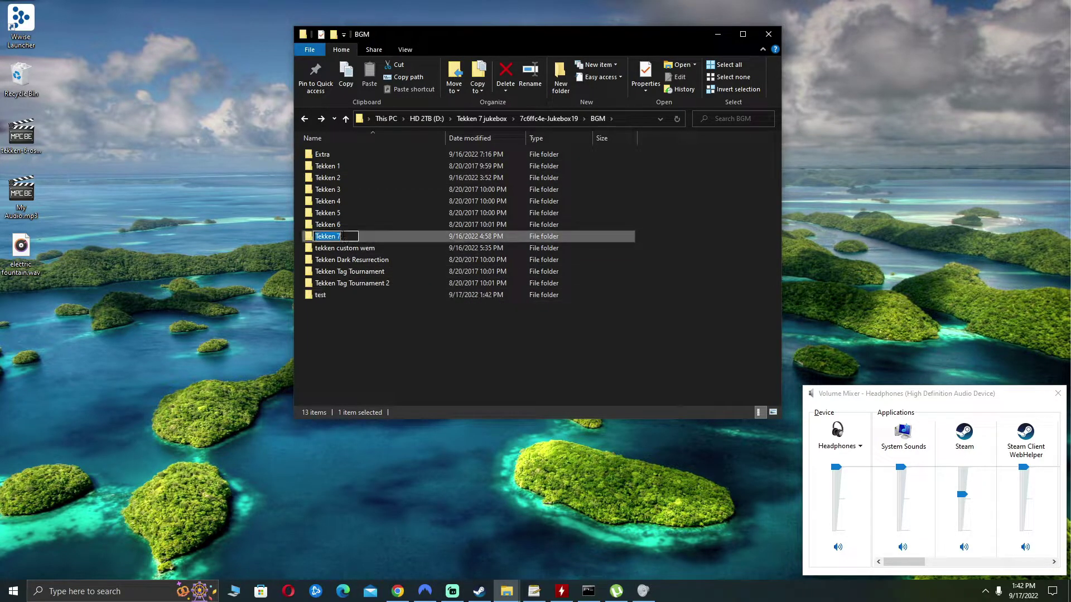
pyautogui.doubleClick(346, 240)
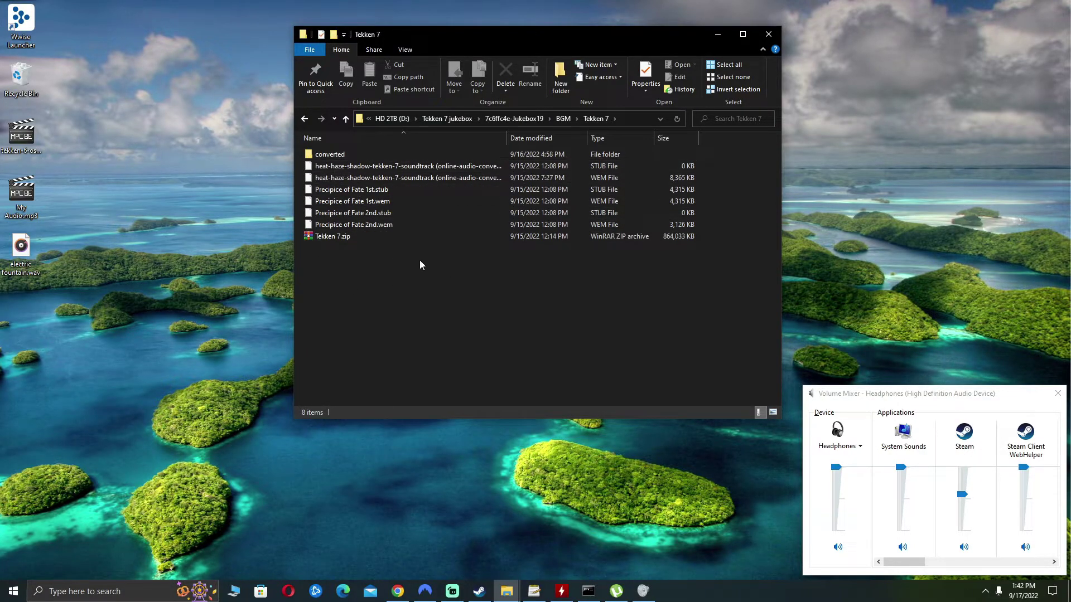
pyautogui.moveTo(479, 37); pyautogui.dragTo(414, 23)
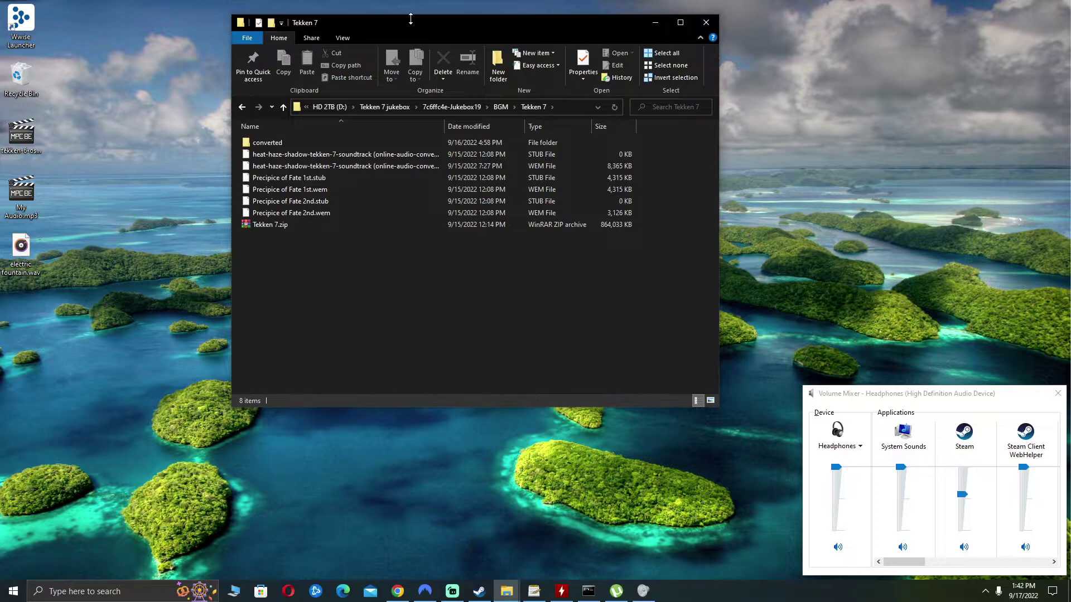
pyautogui.click(311, 202)
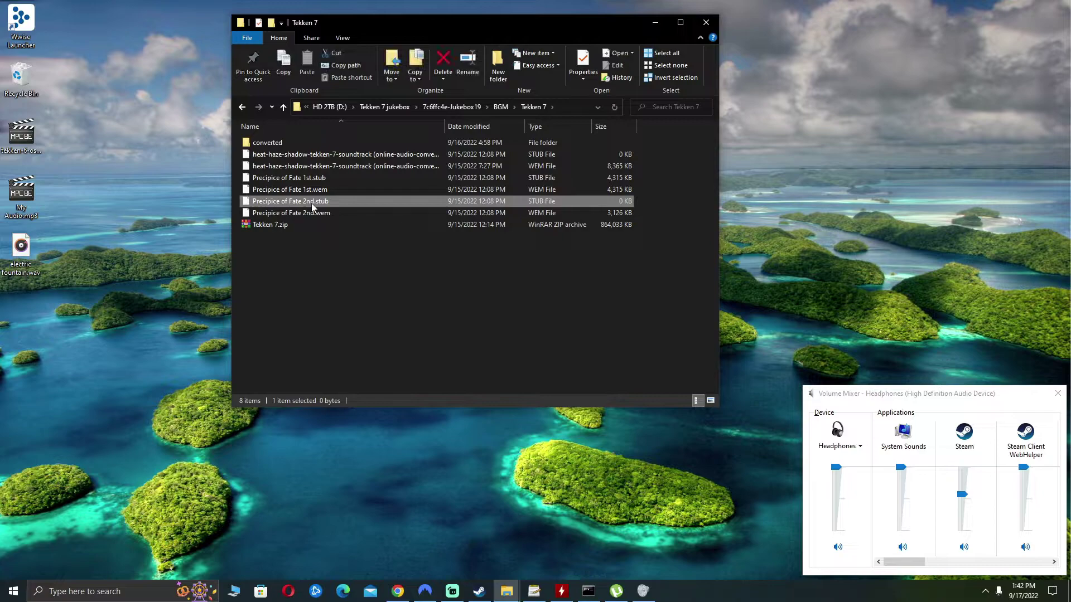
pyautogui.rightClick(311, 202)
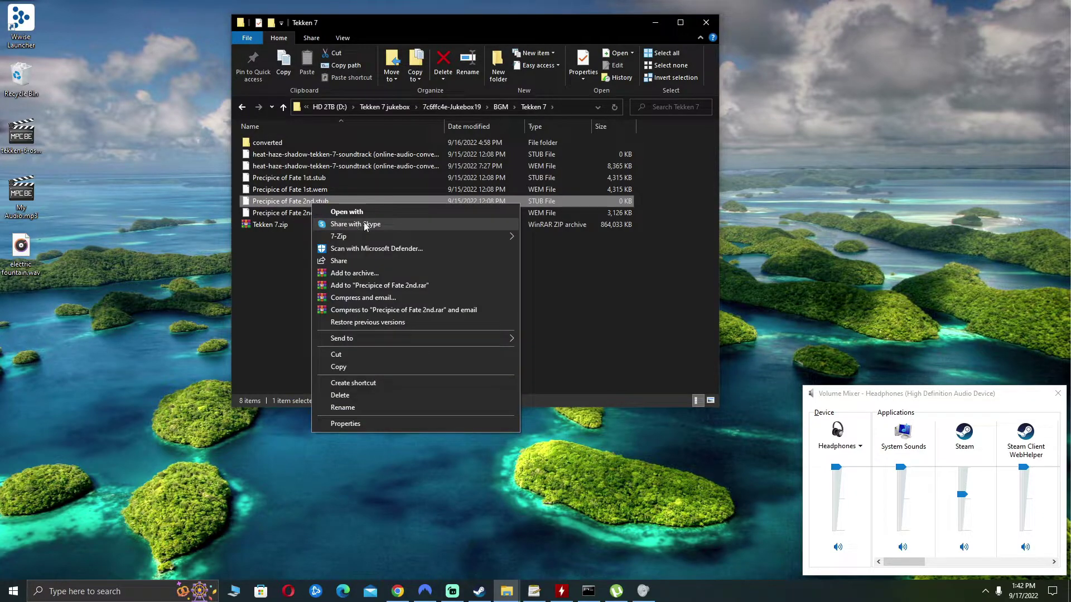
pyautogui.click(363, 366)
# - Paste the copied Precipice of Fate 2nd.stub file into the BGM test folder and select it
pyautogui.press('BackSpace')
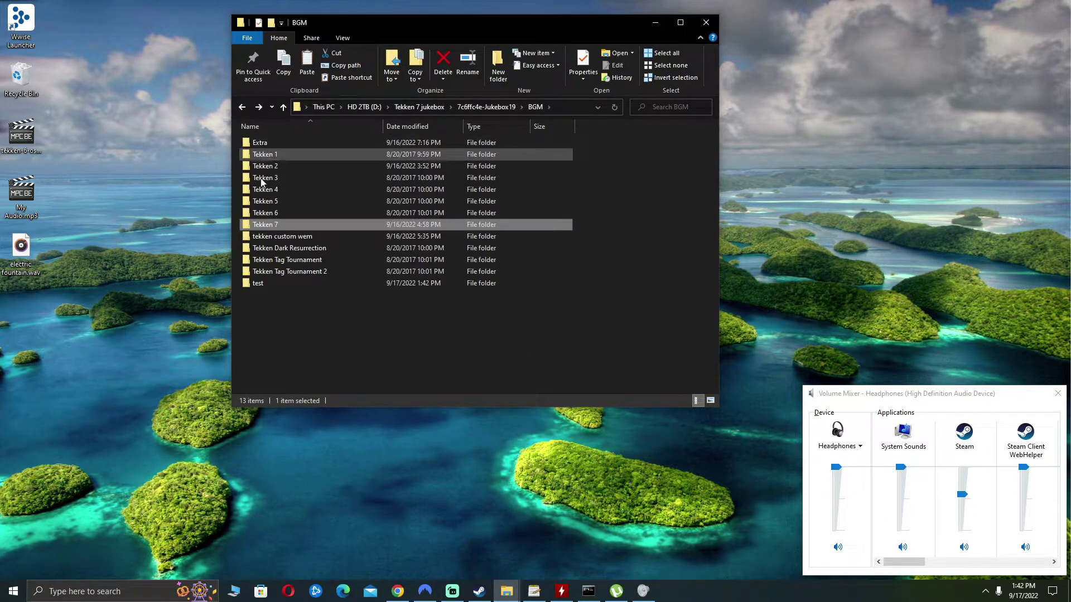
pyautogui.click(266, 284)
pyautogui.doubleClick(265, 283)
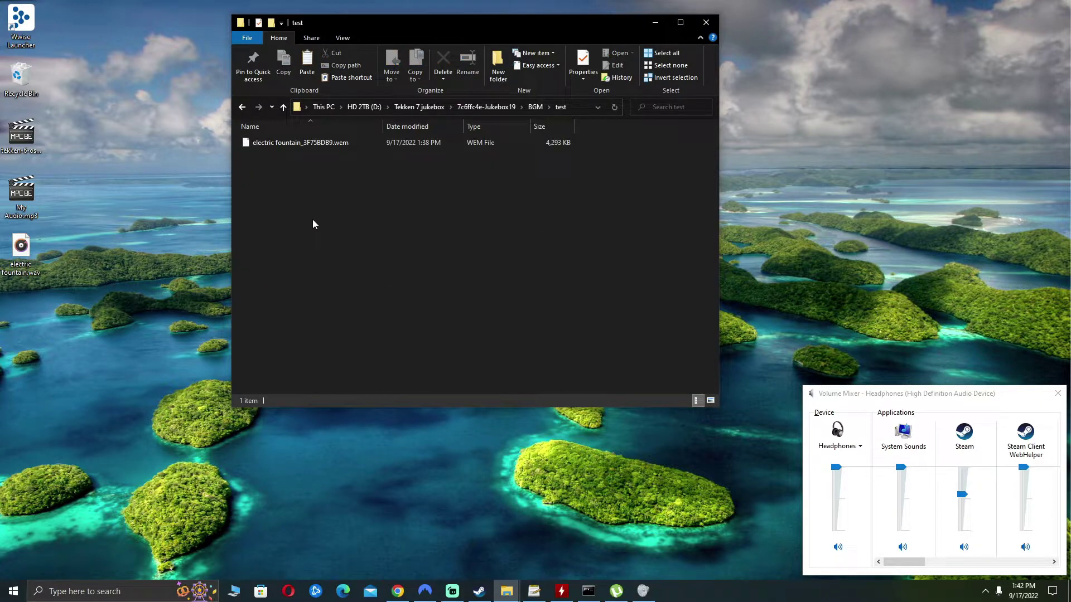
pyautogui.hotkey('ctrl', 'v')
pyautogui.click(292, 142)
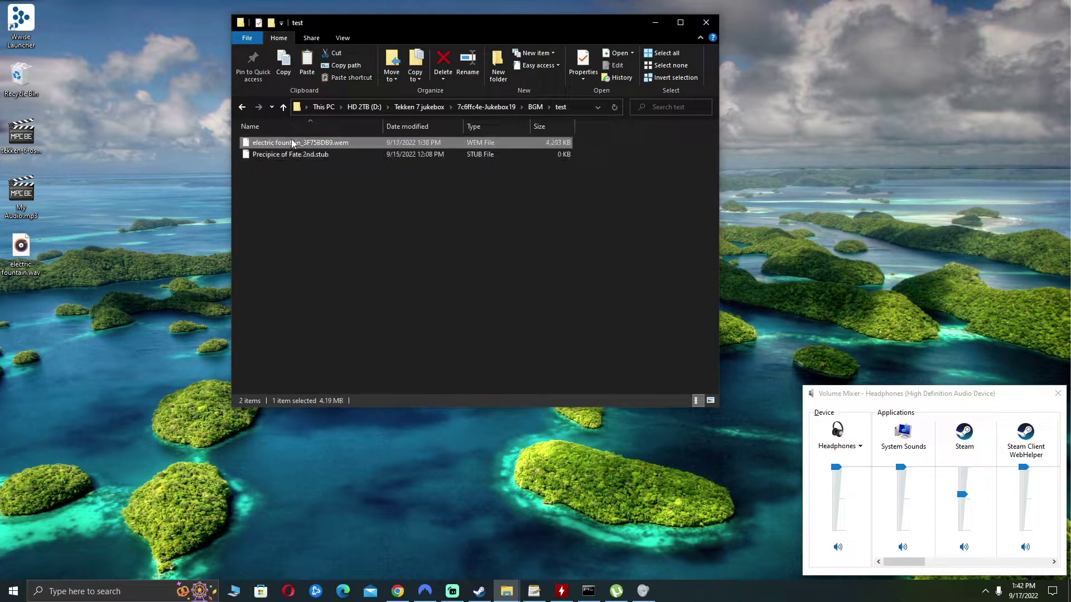
pyautogui.click(291, 142)
pyautogui.click(300, 154)
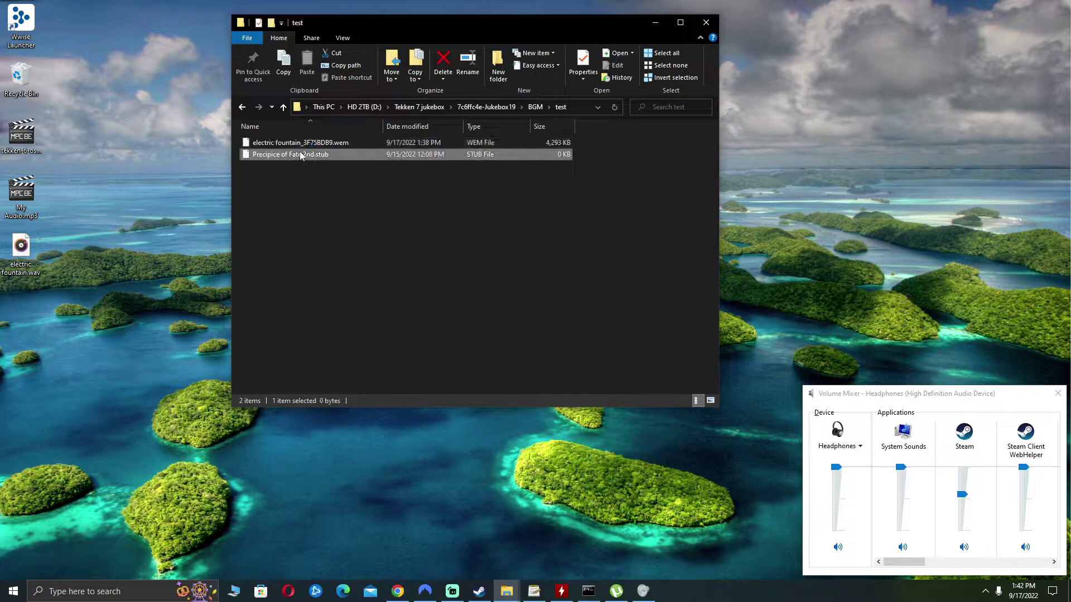
# - Rename the stub file in the test folder to electric fountain_3F75BDB9.stub, matching the .wem file's name
pyautogui.click(300, 155)
pyautogui.hotkey('ctrl', 'v')
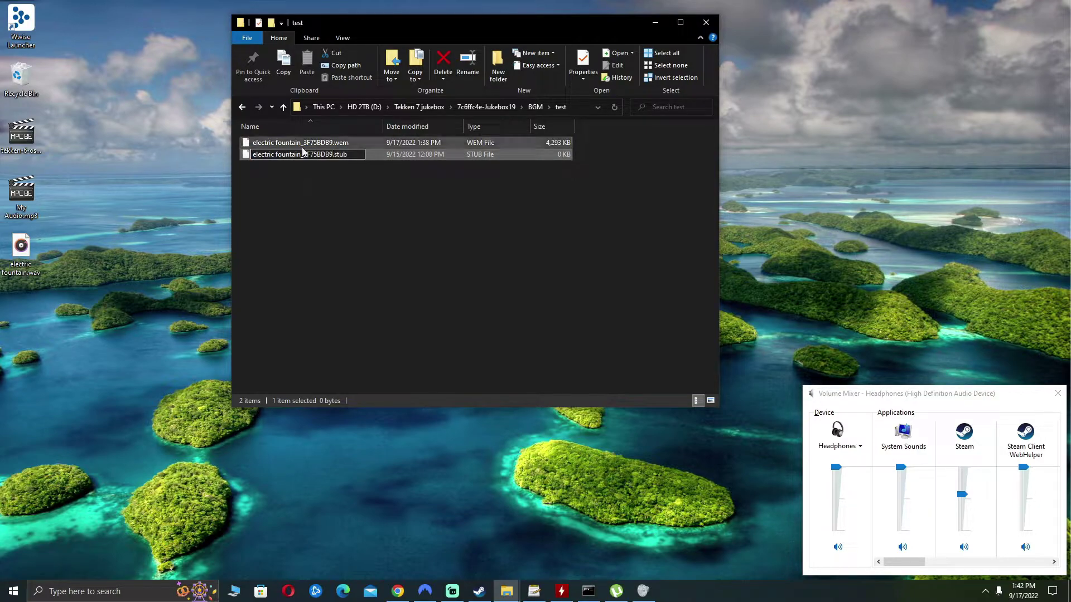
pyautogui.click(384, 253)
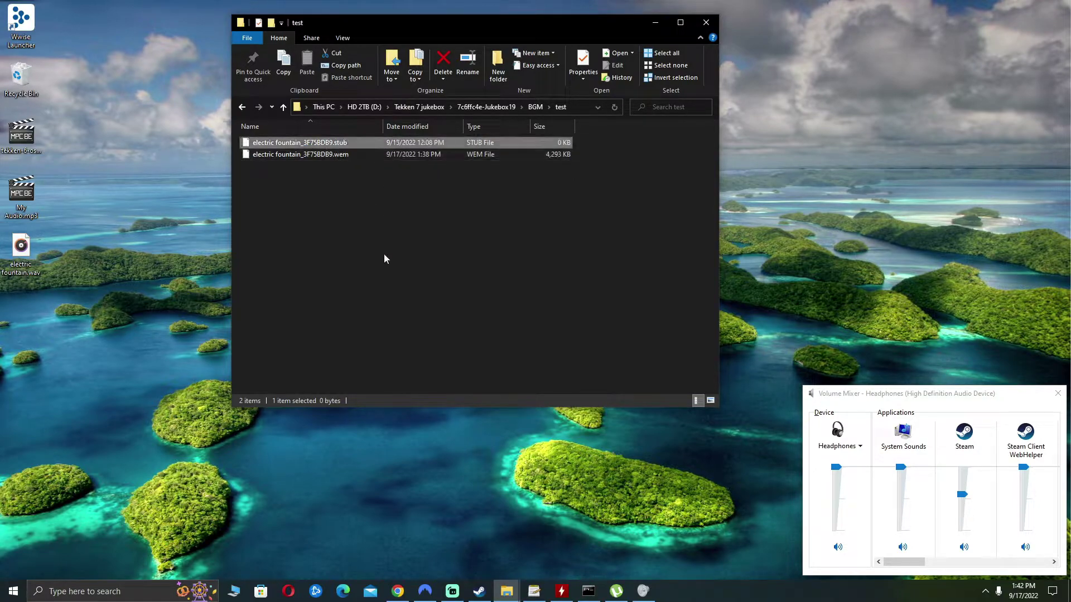
pyautogui.click(318, 142)
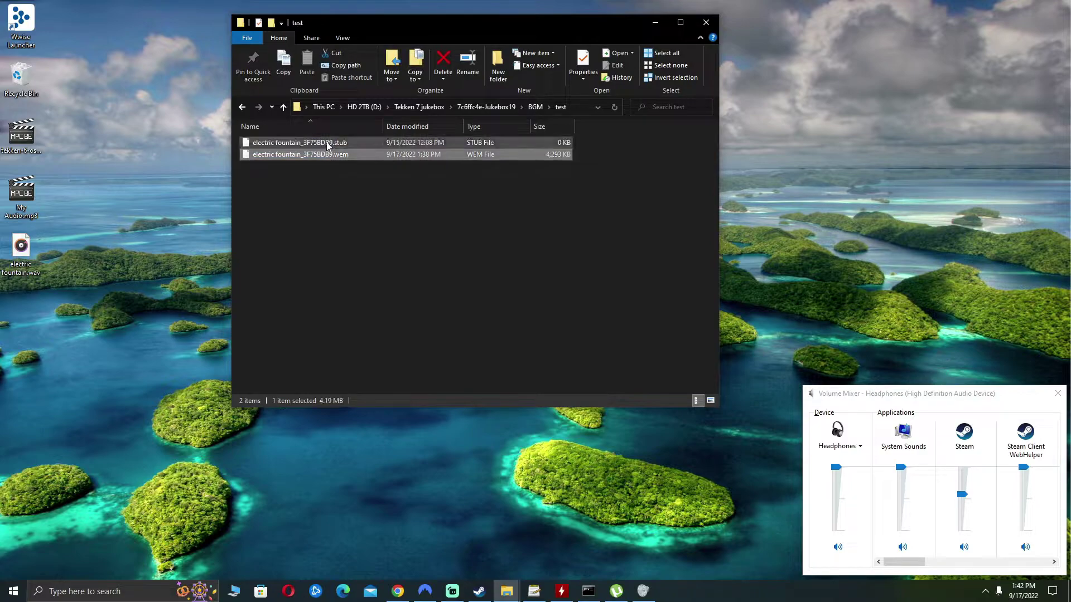
pyautogui.click(327, 157)
# - Return to the 7c6ffc4e-Jukebox19 folder and launch T7Jukebox.exe
pyautogui.press('BackSpace')
pyautogui.press('BackSpace')
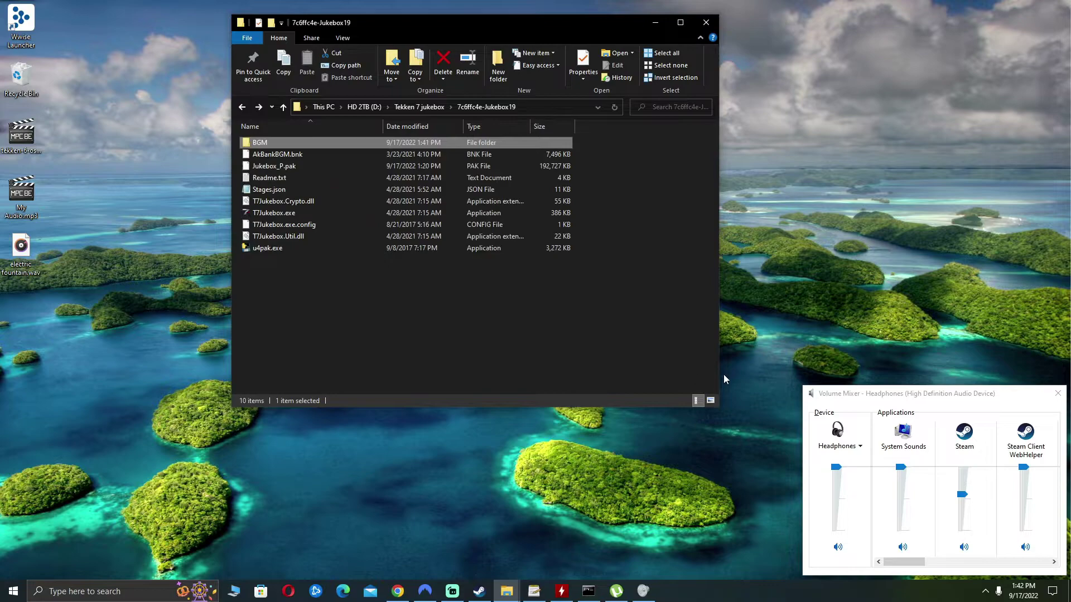
pyautogui.doubleClick(271, 214)
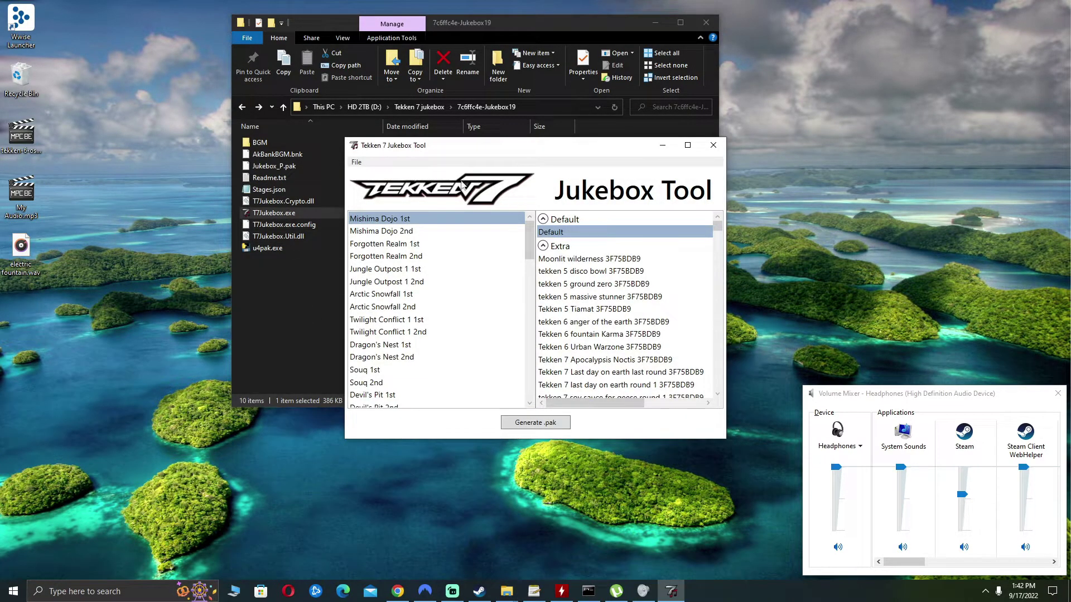
# - Assign electric fountain 3F75BDB9 from the test group to Mishima Dojo 1st and look through the stage list
pyautogui.moveTo(716, 229); pyautogui.dragTo(716, 404)
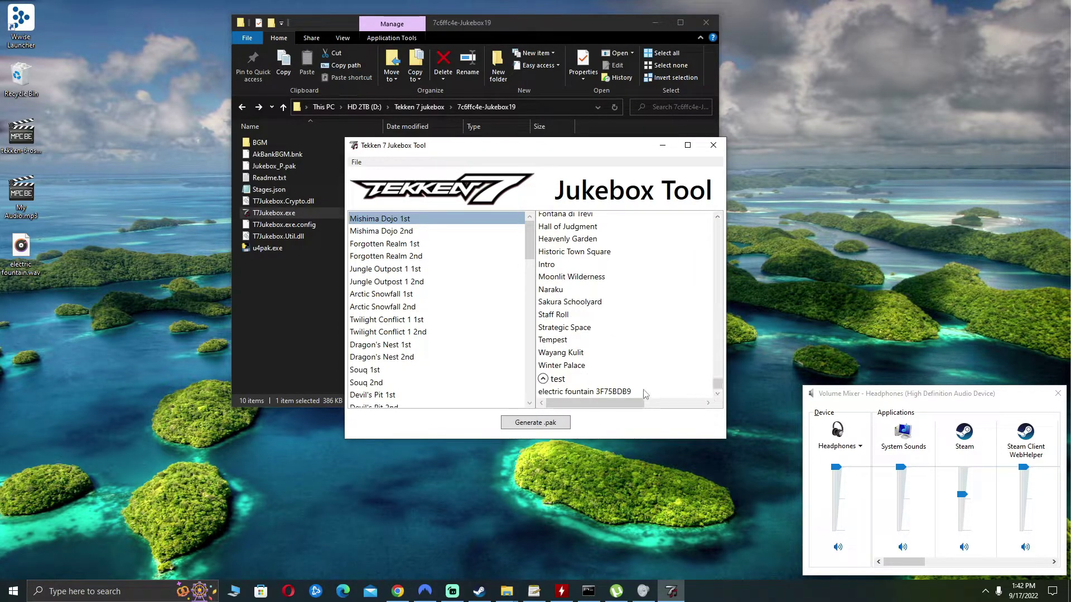
pyautogui.click(606, 395)
pyautogui.scroll(-6, 404, 295)
pyautogui.scroll(6, 413, 323)
pyautogui.scroll(-10, 422, 352)
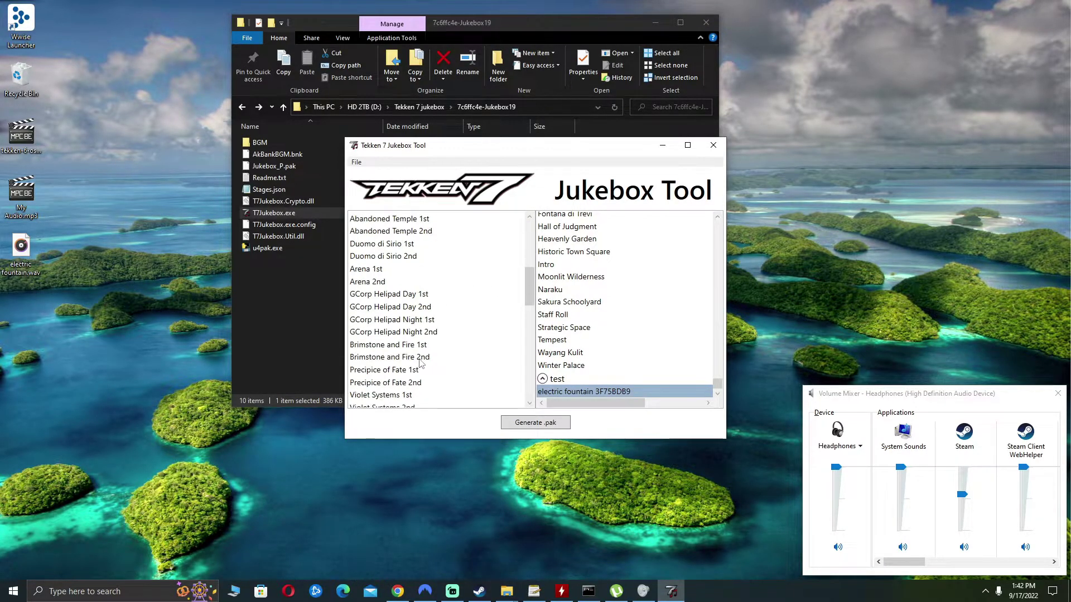
pyautogui.scroll(10, 422, 361)
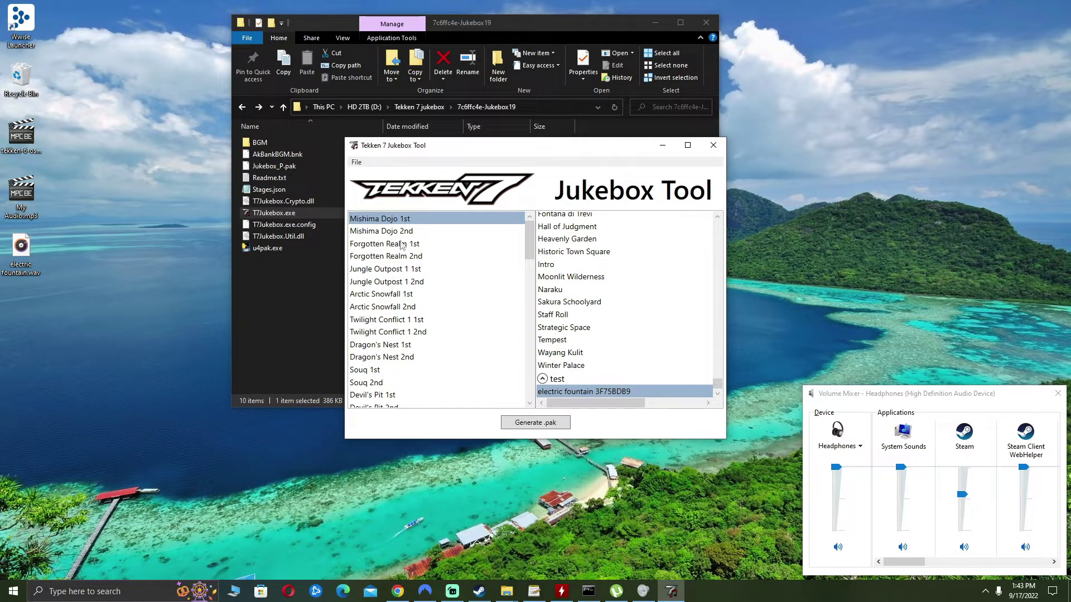
# - Assign electric fountain 3F75BDB9 from the test group to Souq 1st and generate the .pak file
pyautogui.click(372, 374)
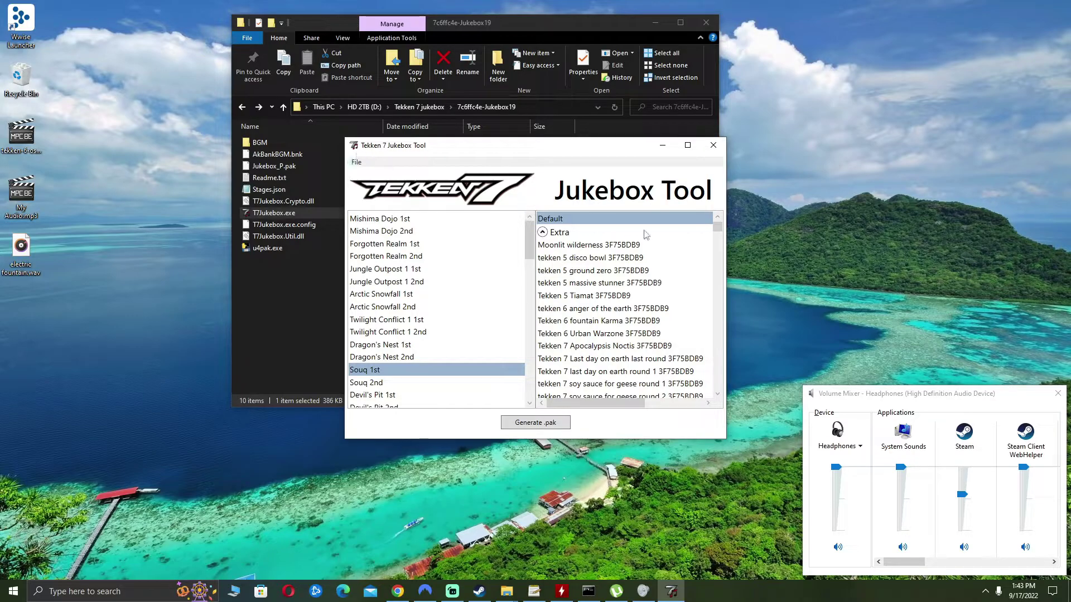
pyautogui.moveTo(719, 231); pyautogui.dragTo(717, 409)
pyautogui.click(590, 393)
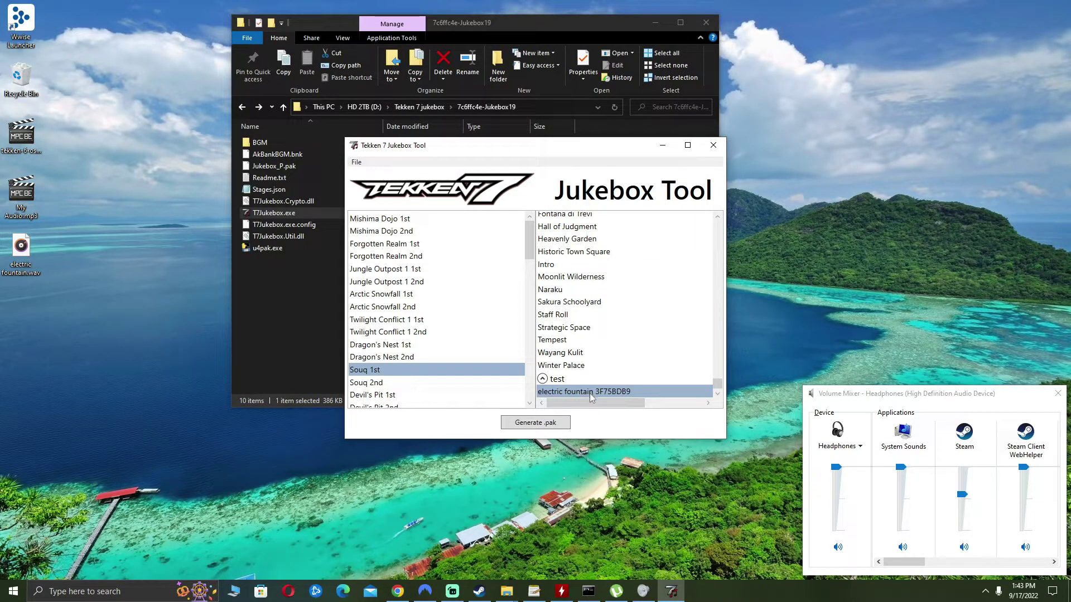
pyautogui.click(541, 427)
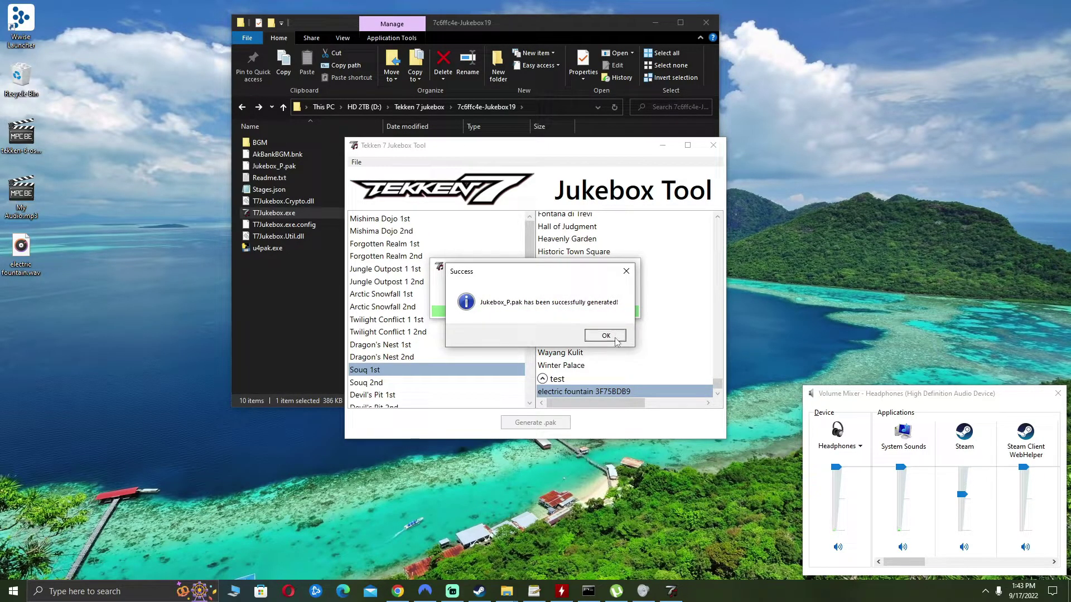
pyautogui.click(610, 337)
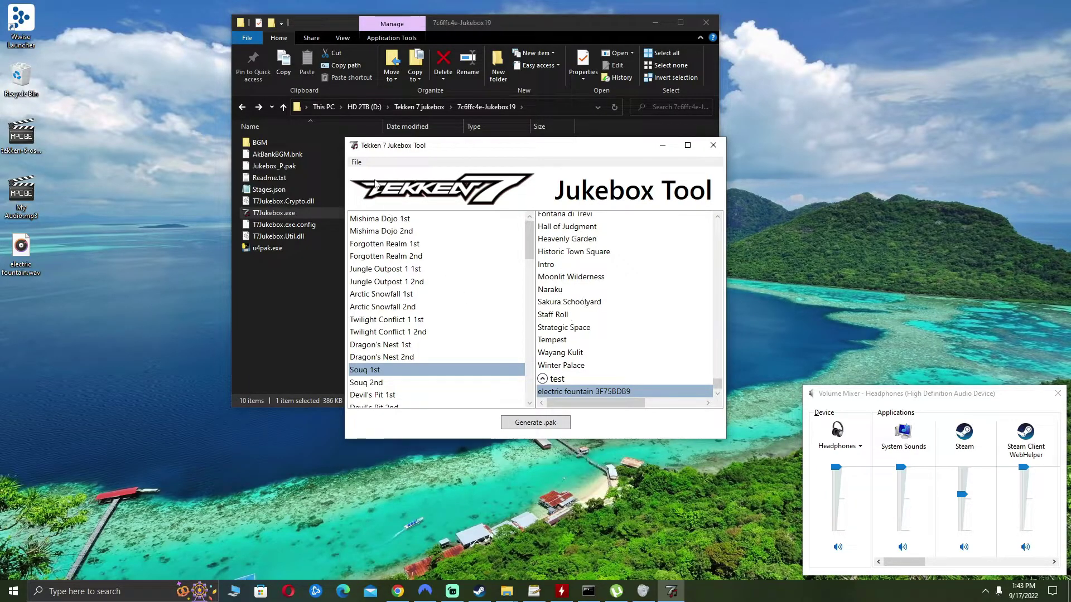
# - Save the playlist as xcfvdsffsd in the Tekken 7 jukebox folder
pyautogui.click(360, 165)
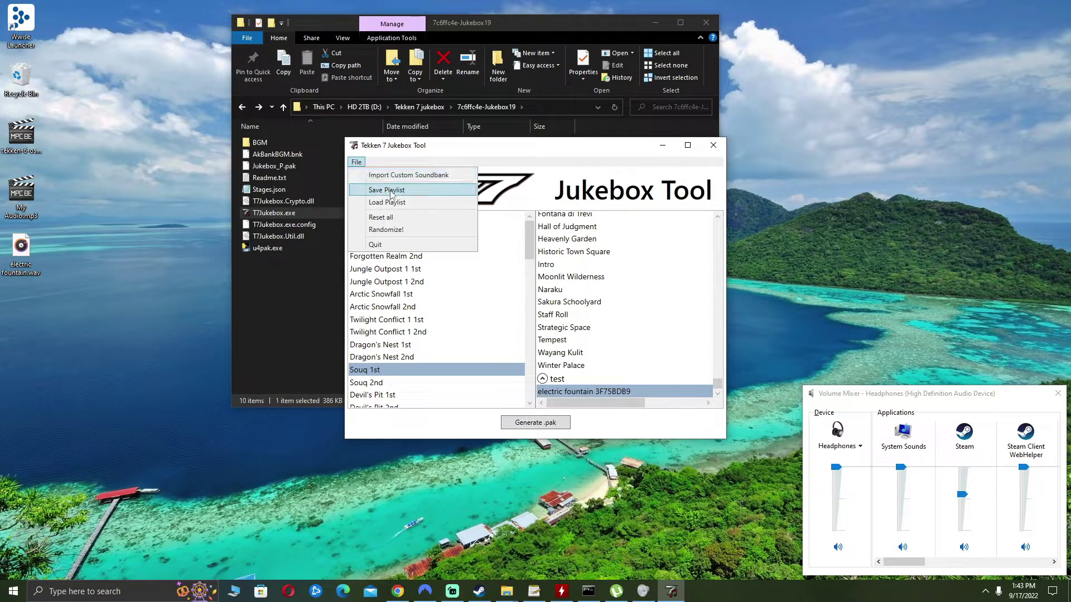
pyautogui.click(540, 187)
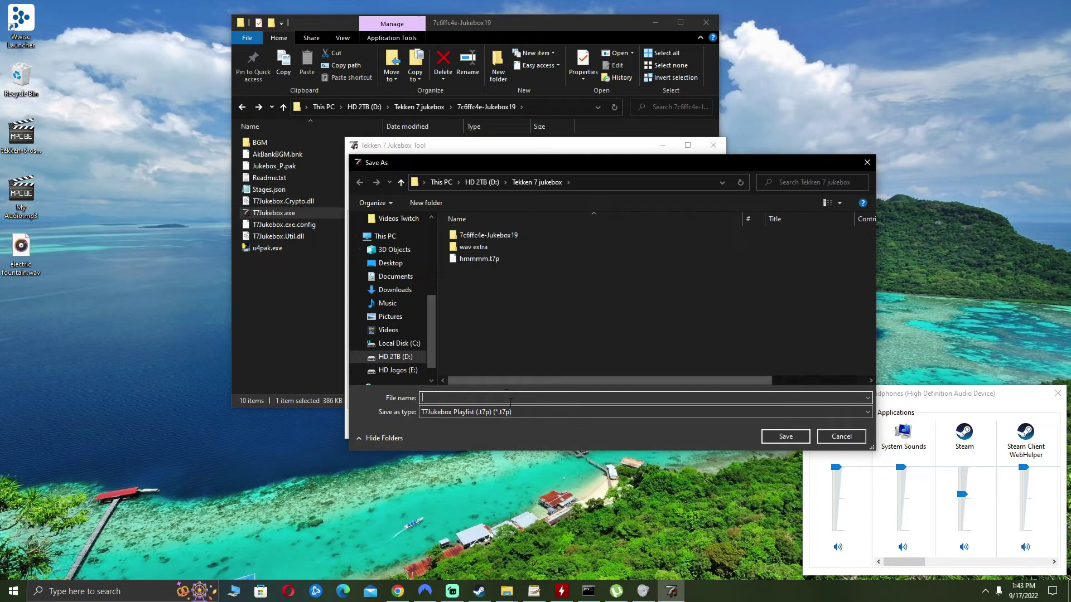
pyautogui.write('xcfvdsffsd')
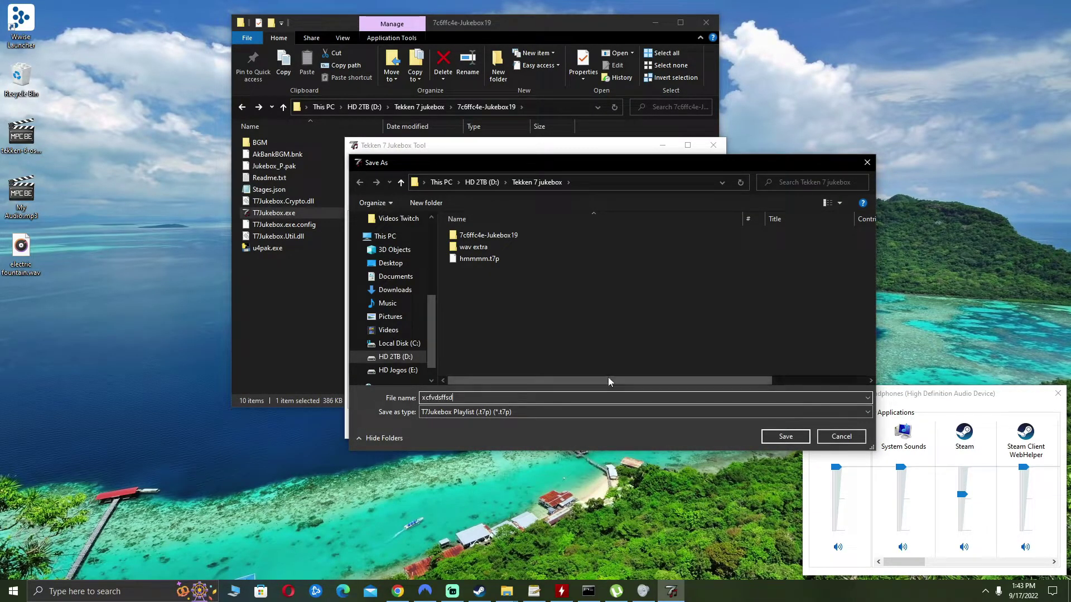
pyautogui.click(785, 436)
pyautogui.click(596, 334)
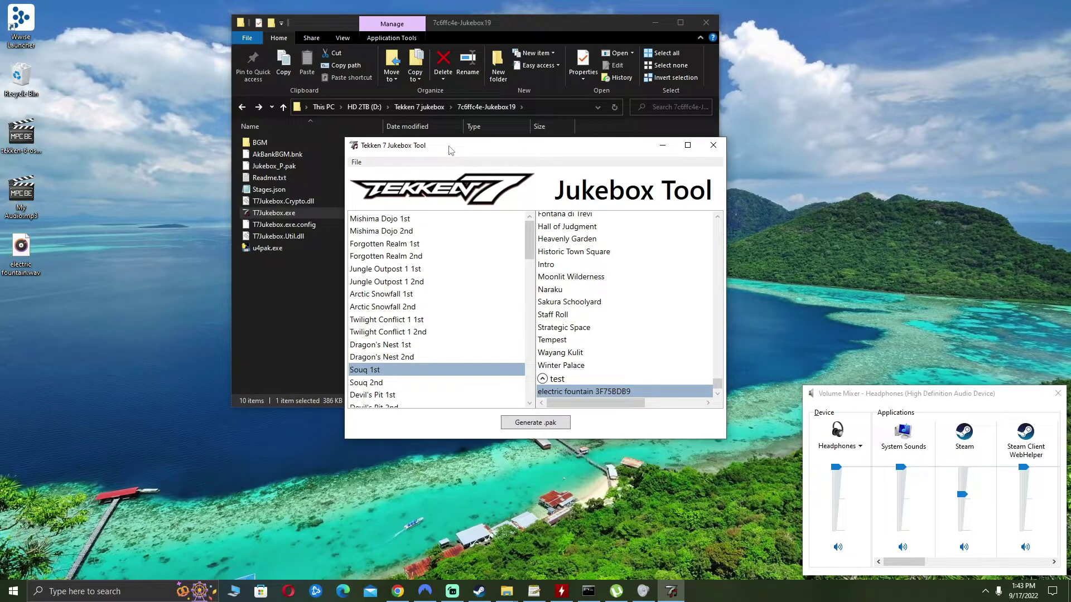
# - Load the saved playlist xcfvdsffsd.t7p from the Tekken 7 jukebox folder
pyautogui.click(368, 163)
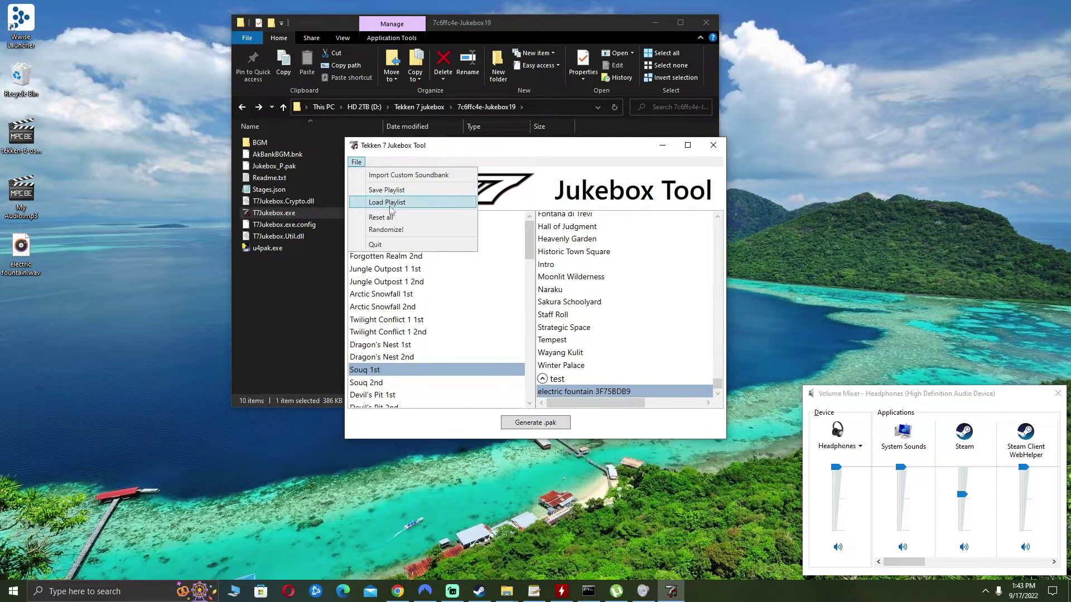
pyautogui.click(389, 204)
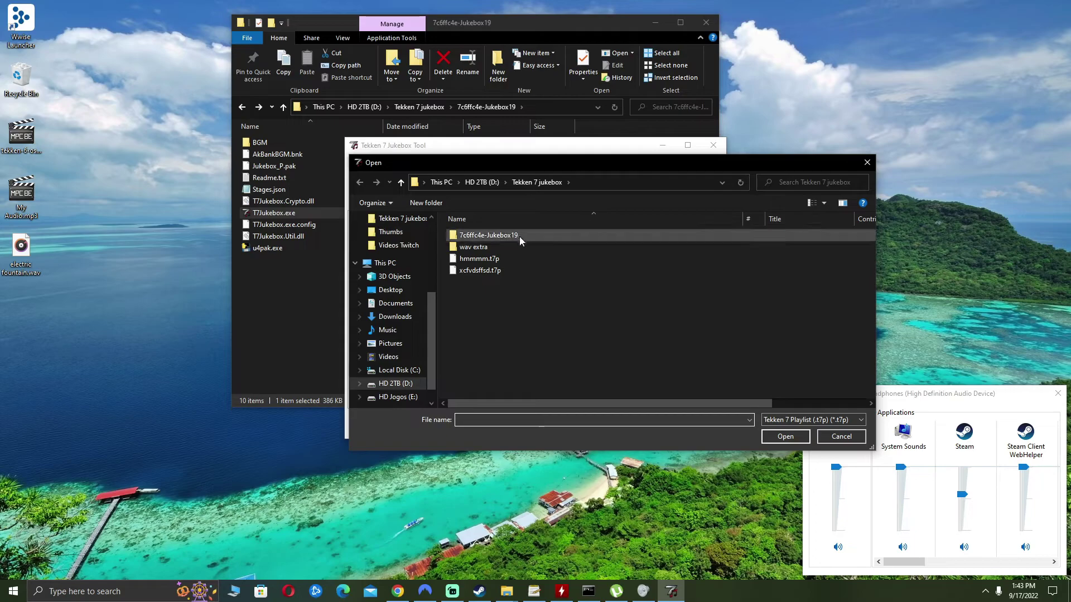
pyautogui.click(484, 272)
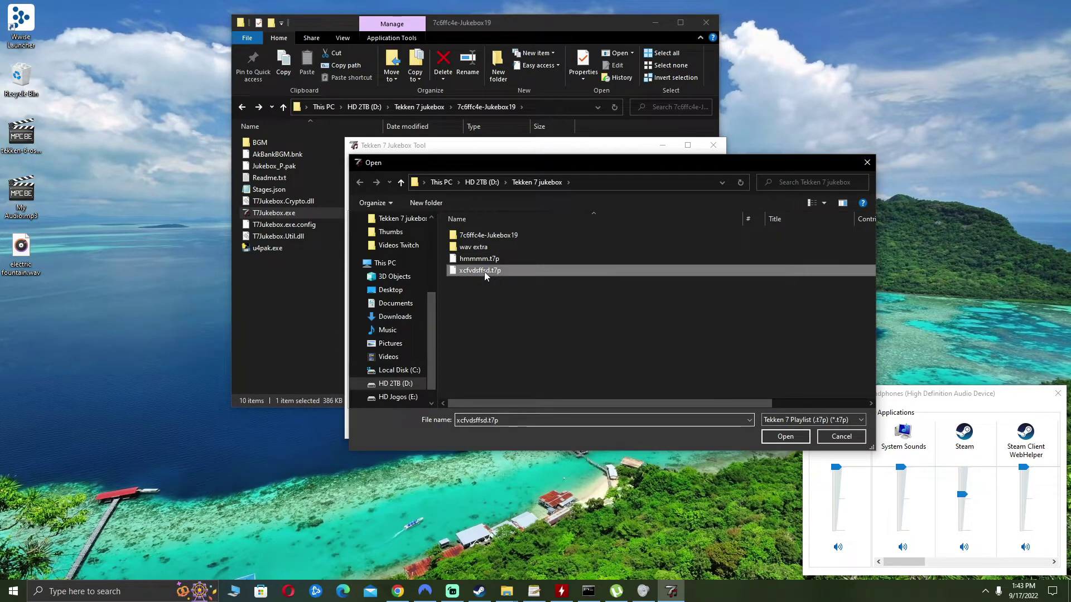
pyautogui.click(780, 440)
pyautogui.click(596, 336)
# - Check which song is assigned to each stage from Forgotten Realm 1st through Souq 1st
pyautogui.click(369, 296)
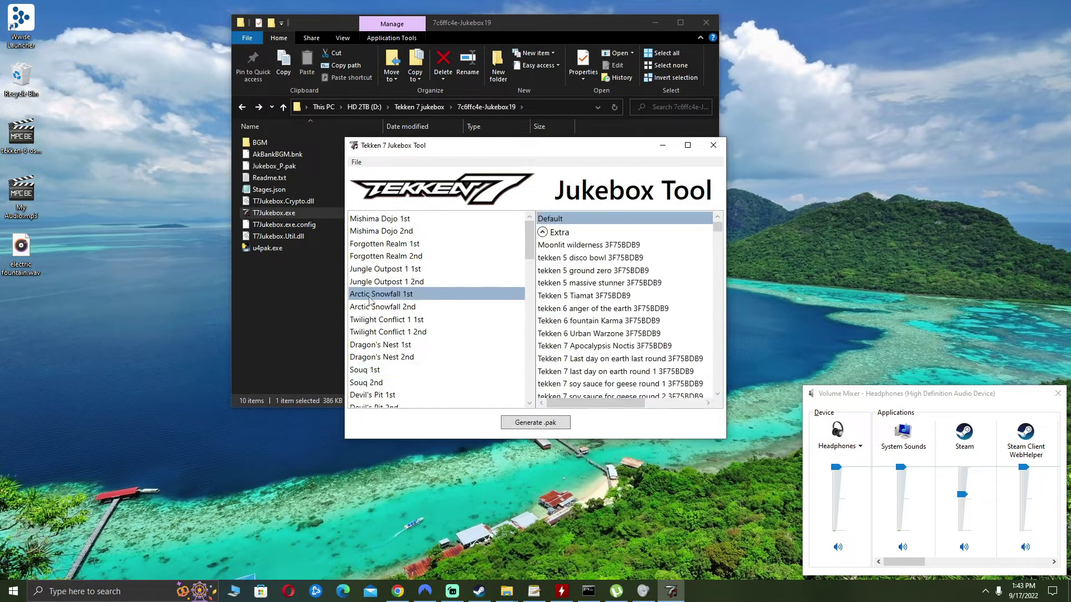
pyautogui.click(379, 270)
pyautogui.click(384, 282)
pyautogui.click(386, 306)
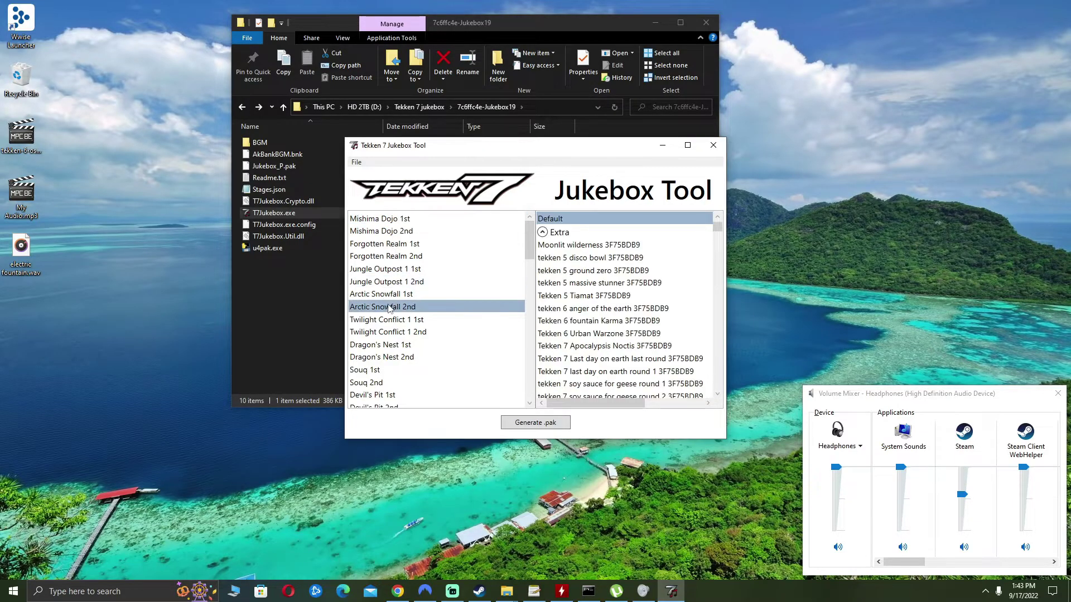
pyautogui.click(388, 321)
pyautogui.click(384, 245)
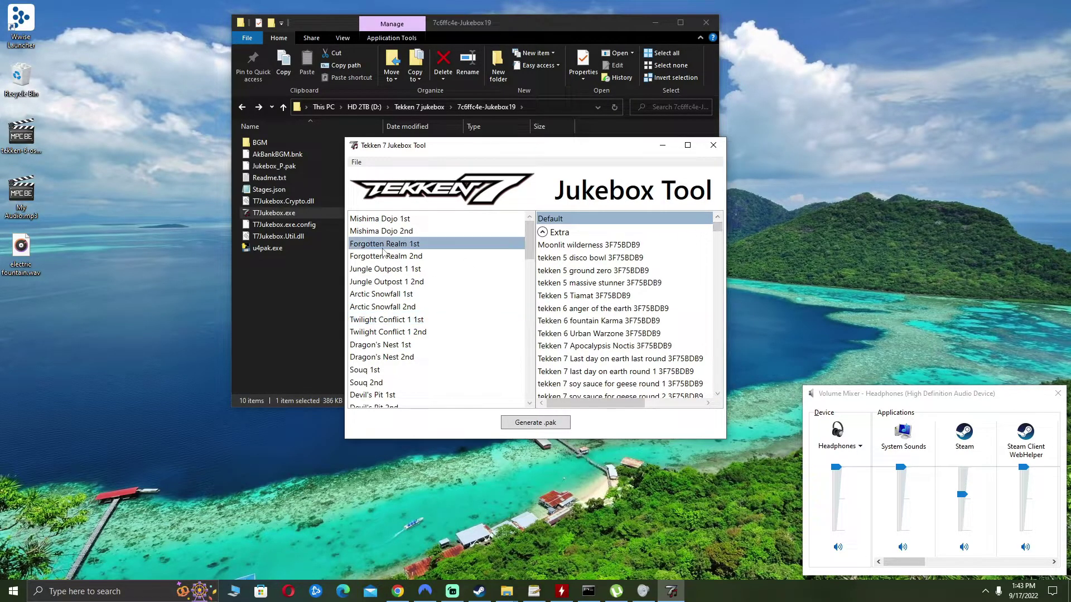
pyautogui.press('Down')
pyautogui.press('Down')
pyautogui.press('Down')
pyautogui.press('Down')
pyautogui.press('Down')
pyautogui.press('Down')
pyautogui.press('Down')
pyautogui.press('Down')
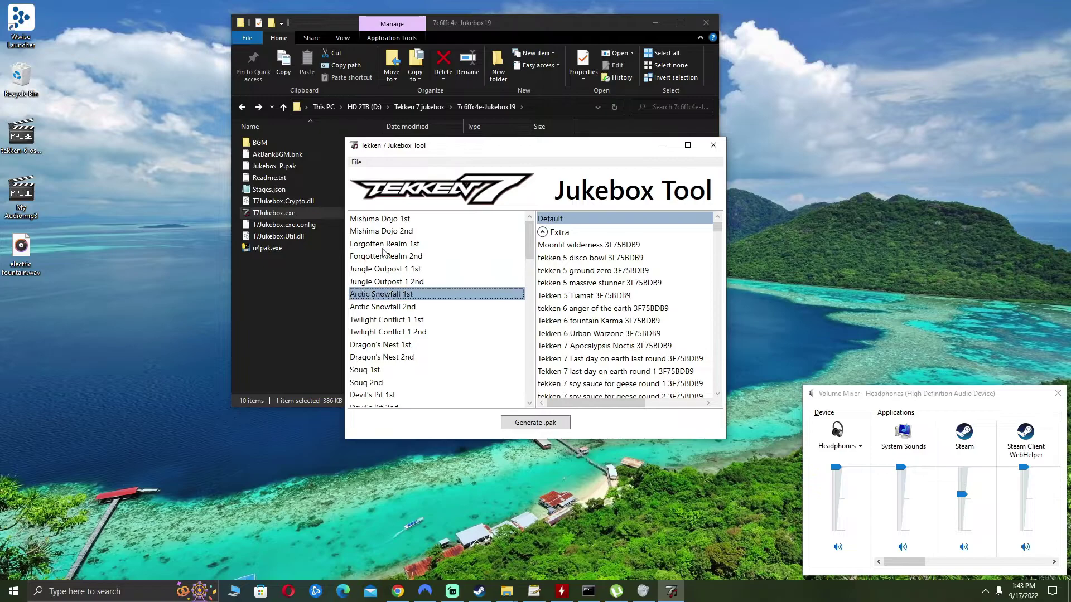
pyautogui.press('Down')
pyautogui.press('Down')
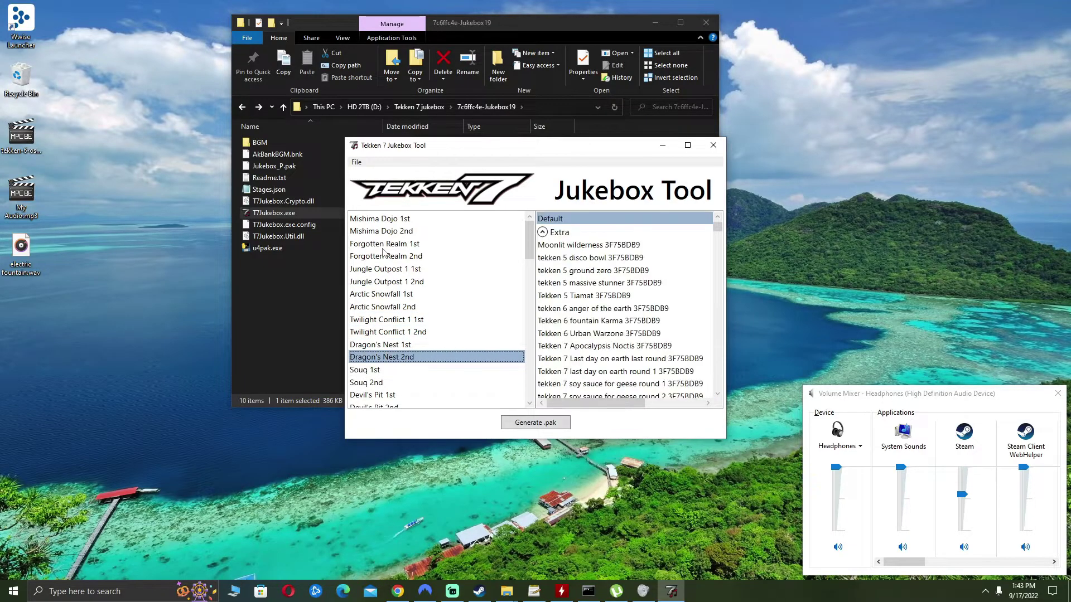
pyautogui.press('Down')
pyautogui.press('Up')
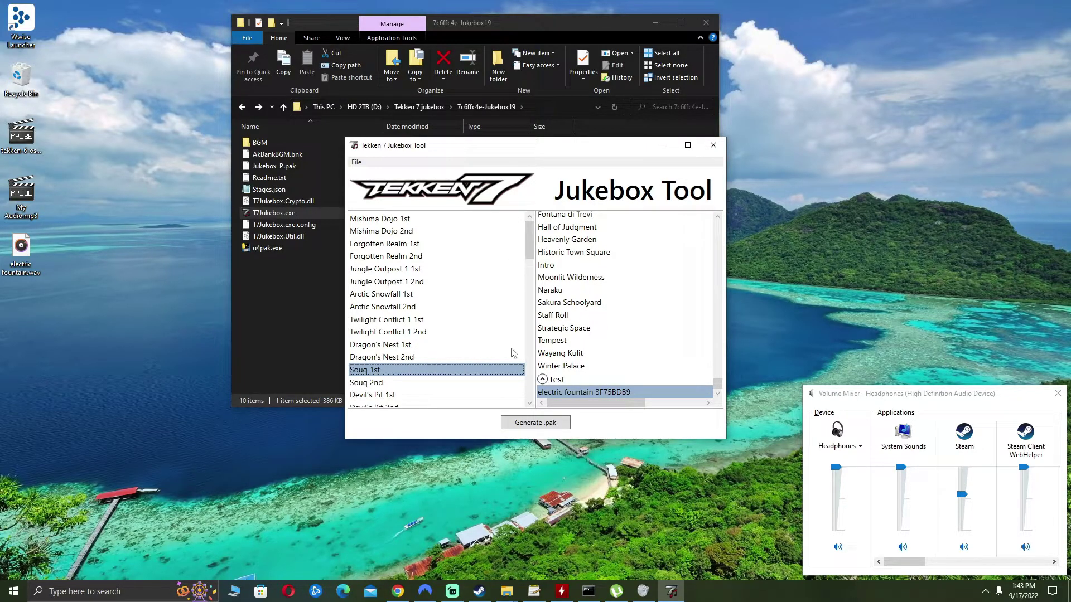
# - Close the Jukebox Tool and copy the Jukebox_P.pak file from the 7c6ffc4e-Jukebox19 folder
pyautogui.click(714, 146)
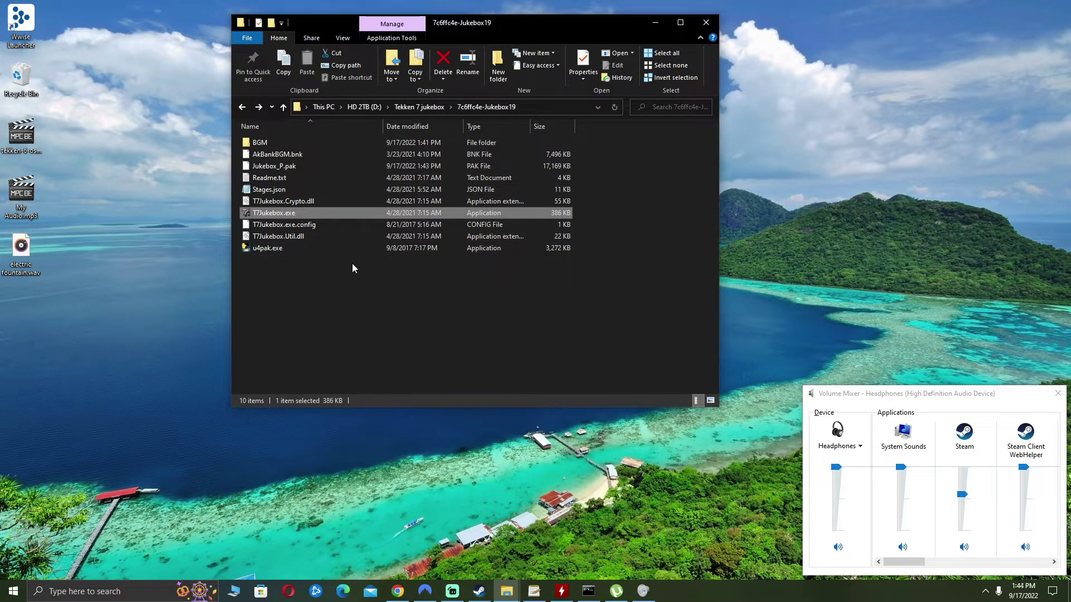
pyautogui.click(286, 166)
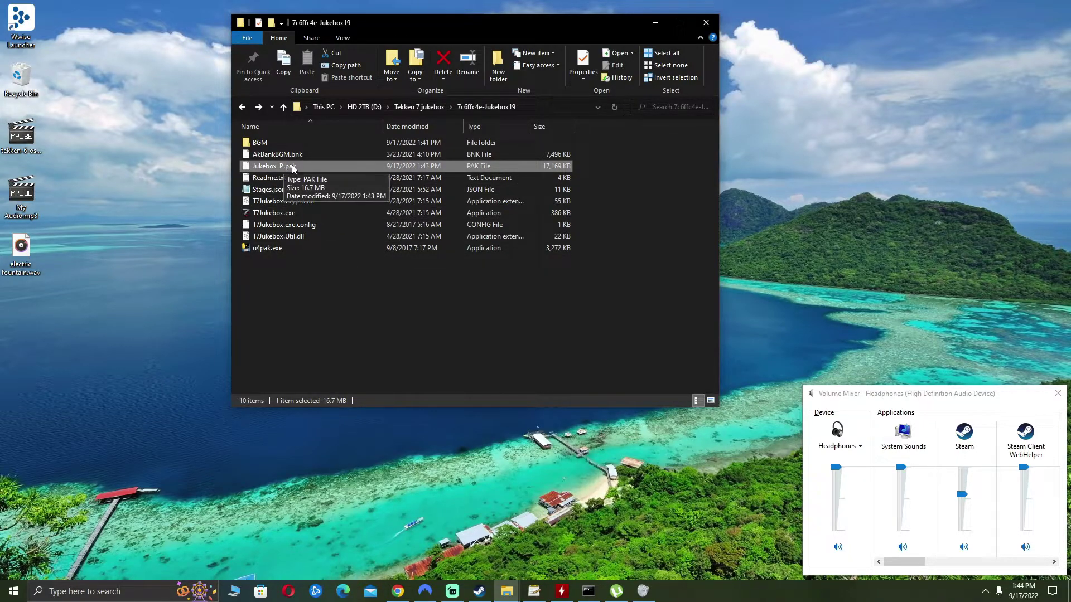
pyautogui.rightClick(277, 167)
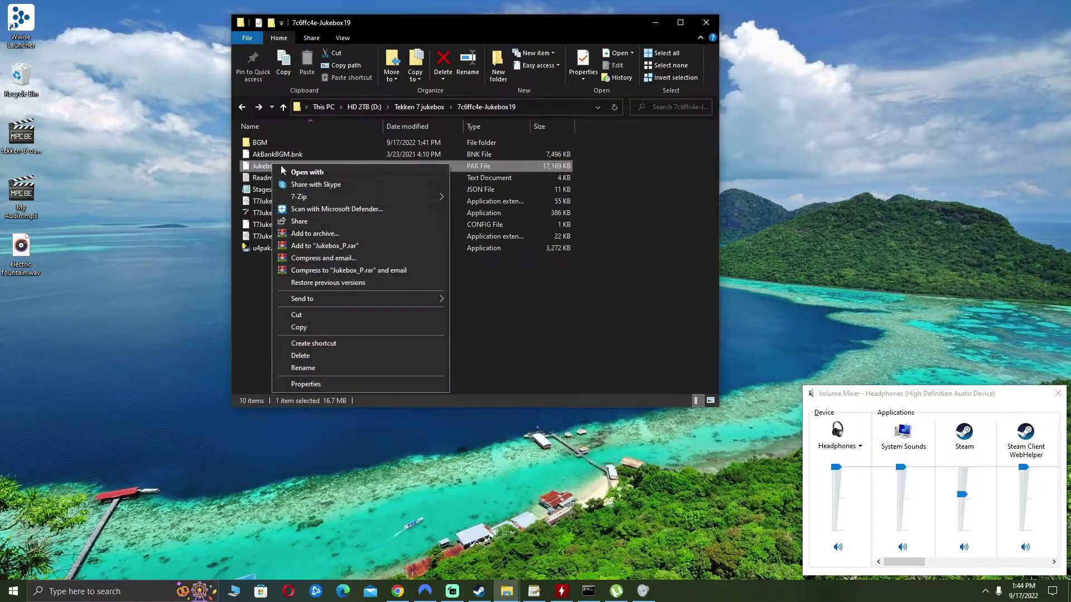
pyautogui.click(312, 326)
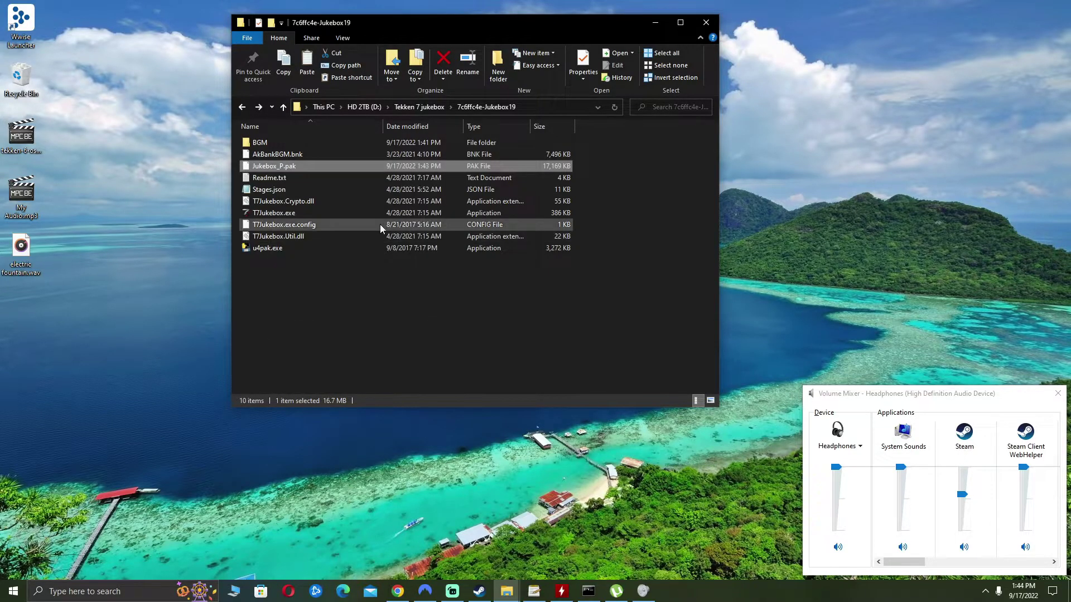
# - Open a new File Explorer window and go to the Steam folder on the HD Jogos (E:) drive
pyautogui.click(506, 591)
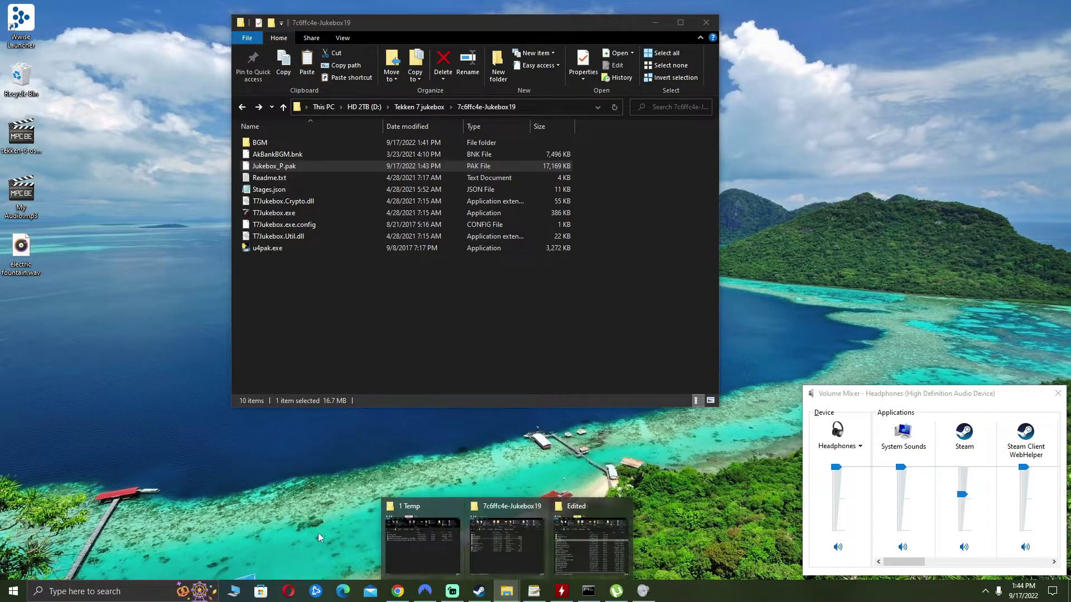
pyautogui.press('super')
pyautogui.scroll(-2, 132, 463)
pyautogui.click(732, 410)
pyautogui.press('super+e')
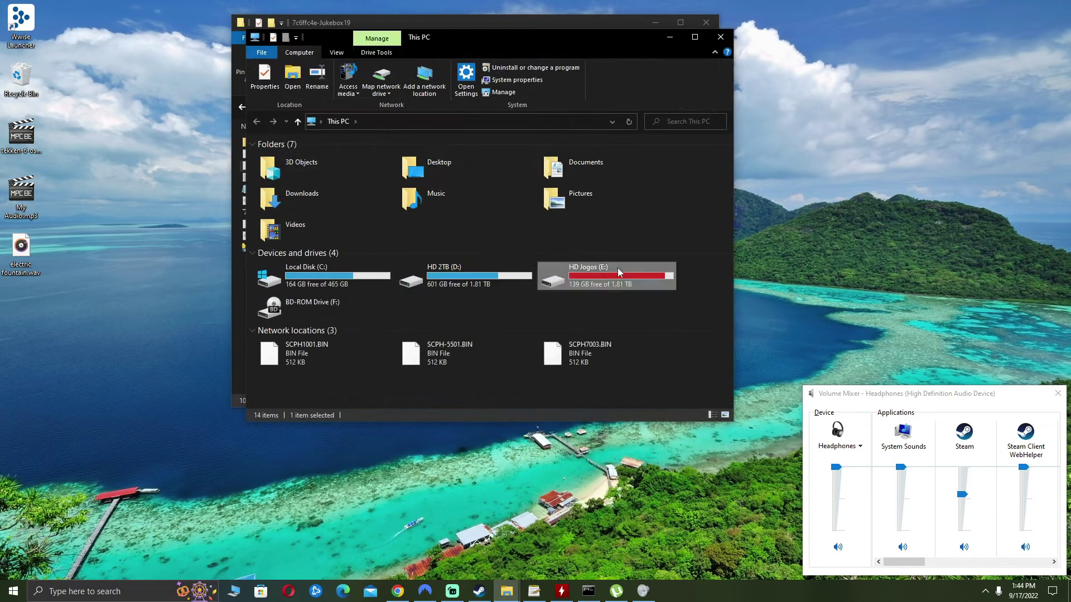
pyautogui.doubleClick(618, 268)
pyautogui.scroll(-1, 343, 262)
pyautogui.doubleClick(302, 299)
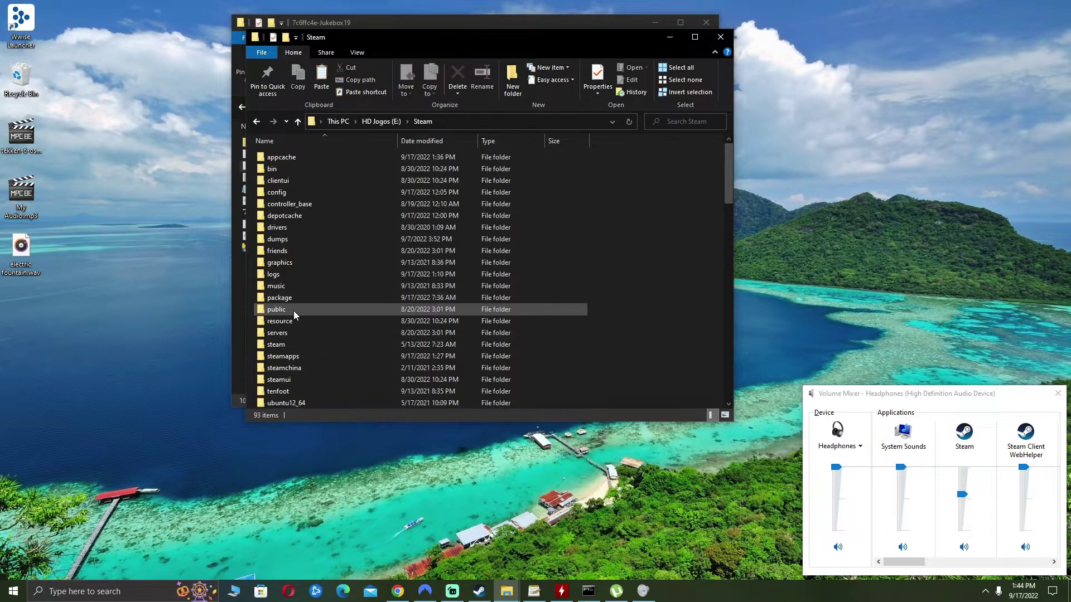
# - Go to the TEKKEN 7 game folder inside the Steam library's steamapps\common folder
pyautogui.doubleClick(288, 331)
pyautogui.doubleClick(284, 169)
pyautogui.press('BackSpace')
pyautogui.doubleClick(287, 157)
pyautogui.scroll(-20, 300, 359)
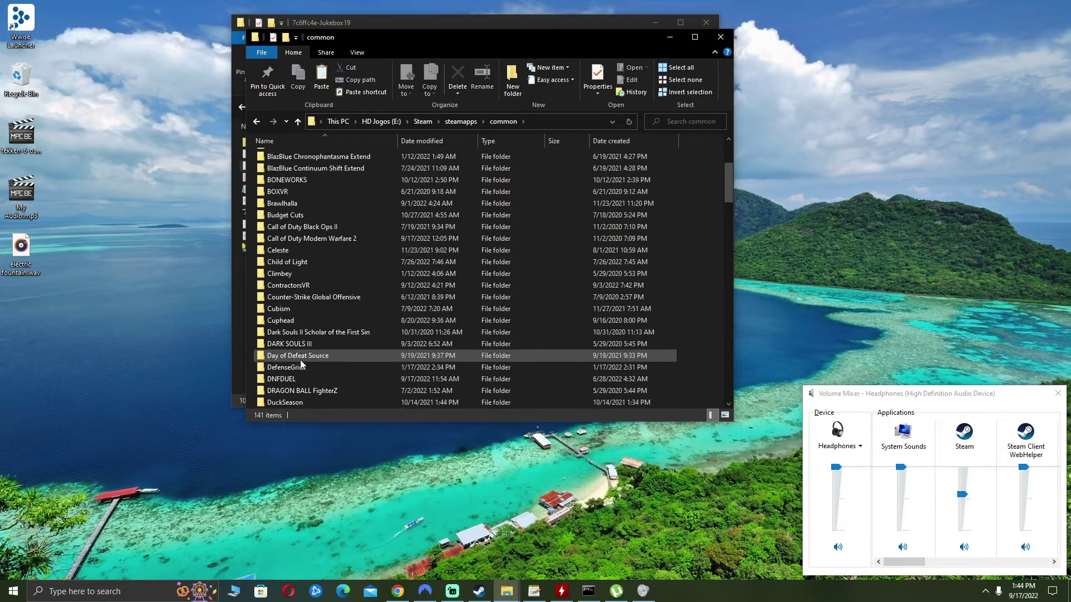
pyautogui.scroll(-10, 300, 346)
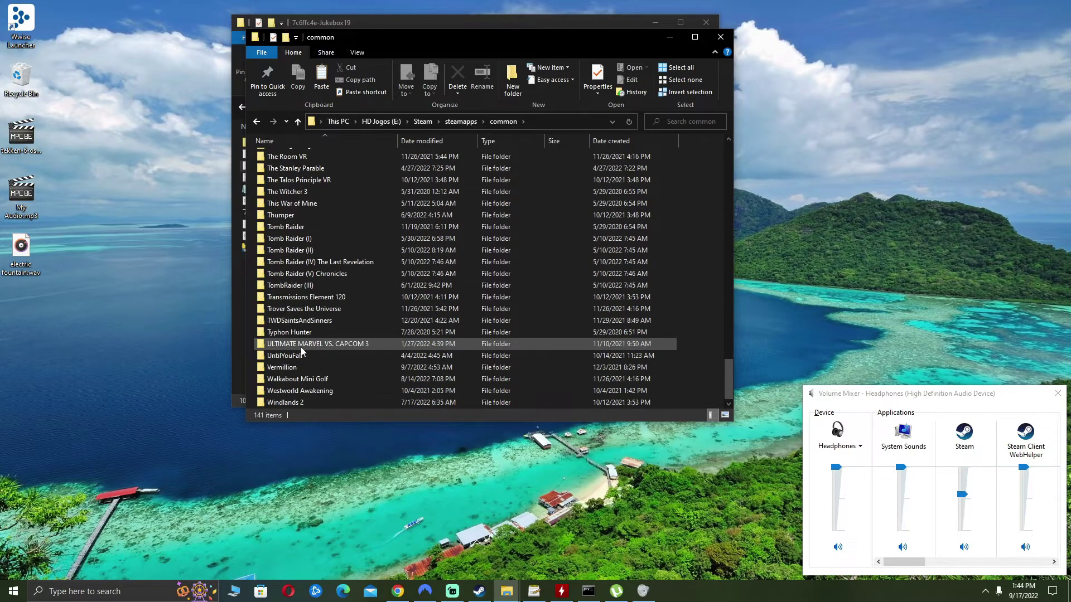
pyautogui.scroll(10, 303, 343)
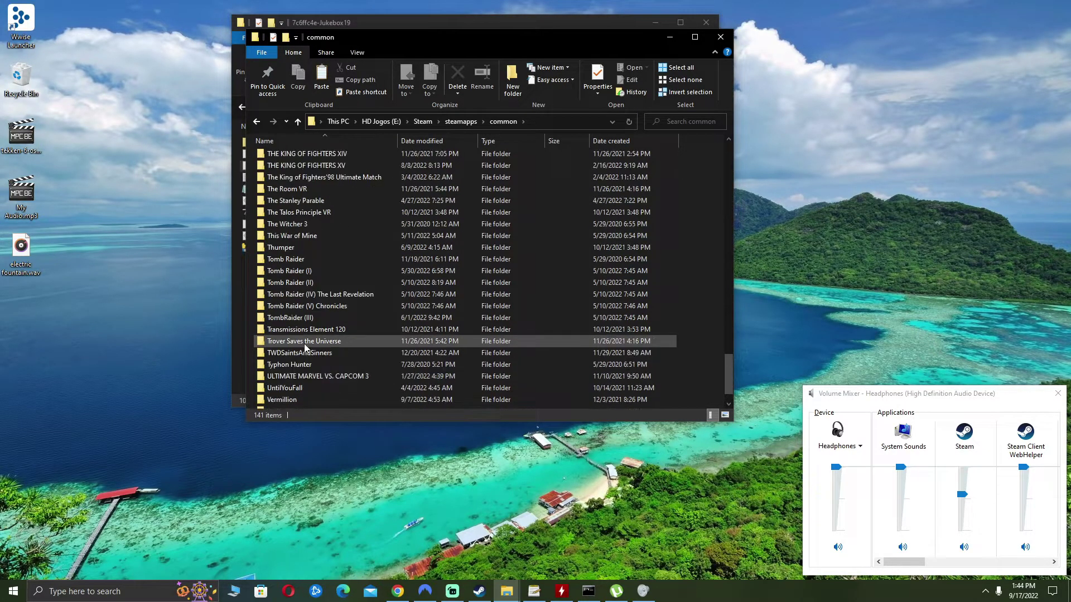
pyautogui.doubleClick(307, 339)
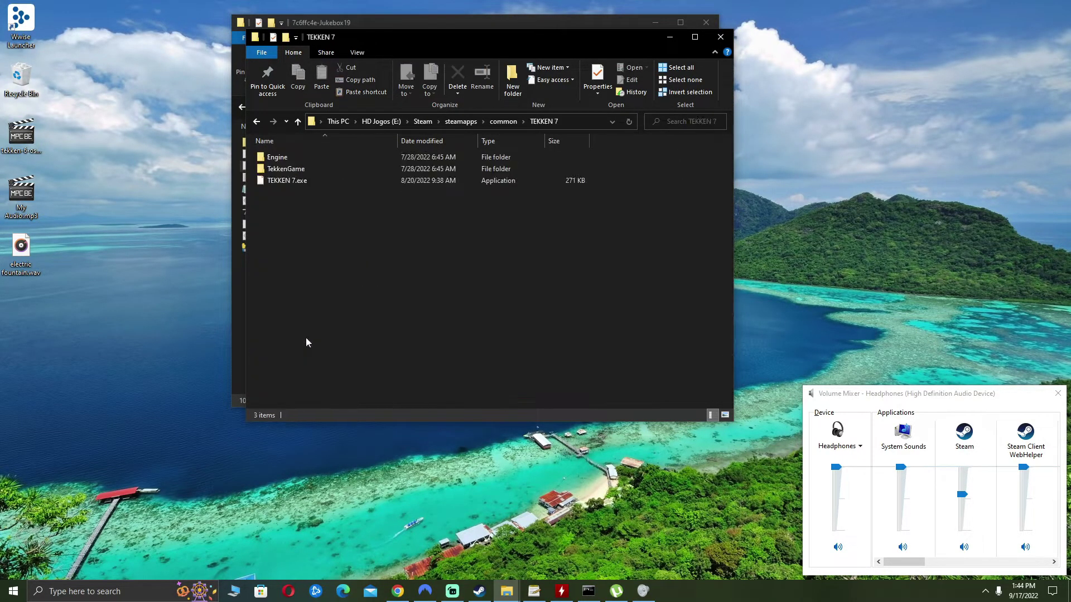
# - Open the Paks folder located under TekkenGame\Content
pyautogui.doubleClick(295, 168)
pyautogui.doubleClick(290, 169)
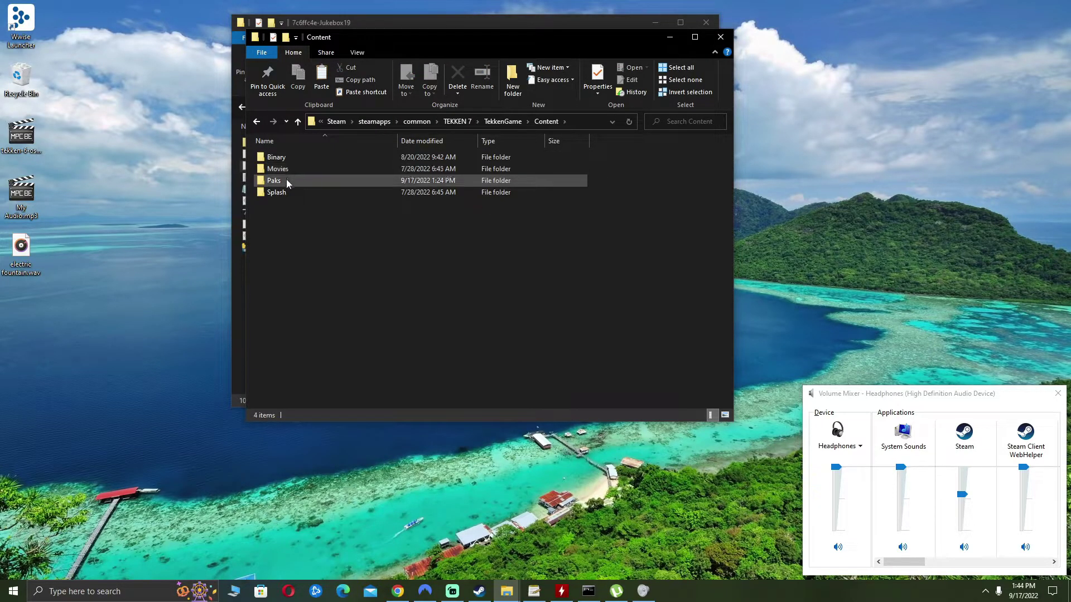
pyautogui.doubleClick(287, 179)
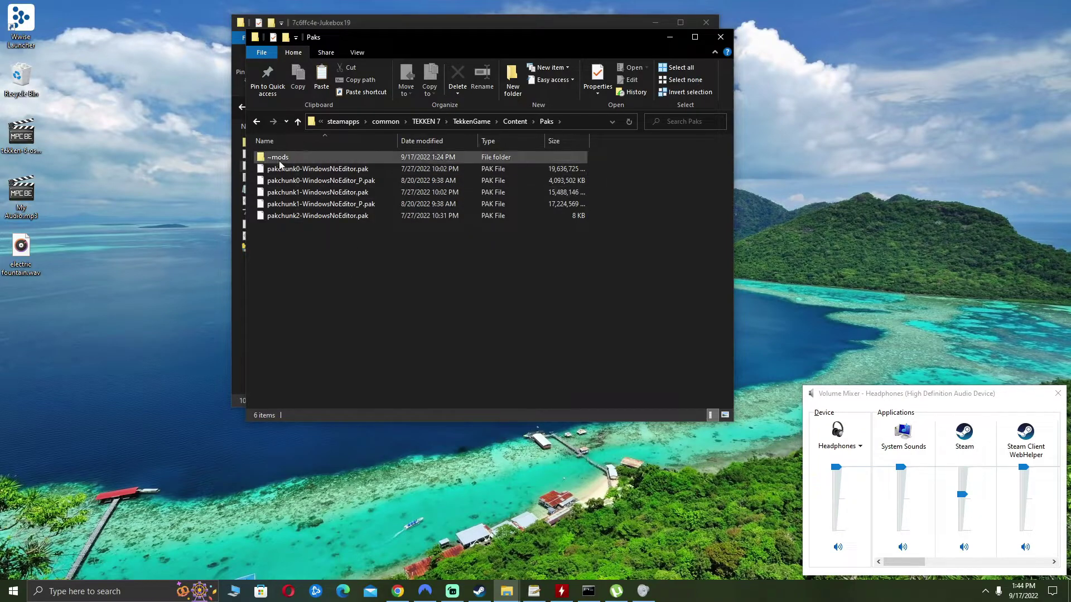
# - Create a new folder inside Paks and delete it again
pyautogui.rightClick(371, 302)
pyautogui.moveTo(477, 440)
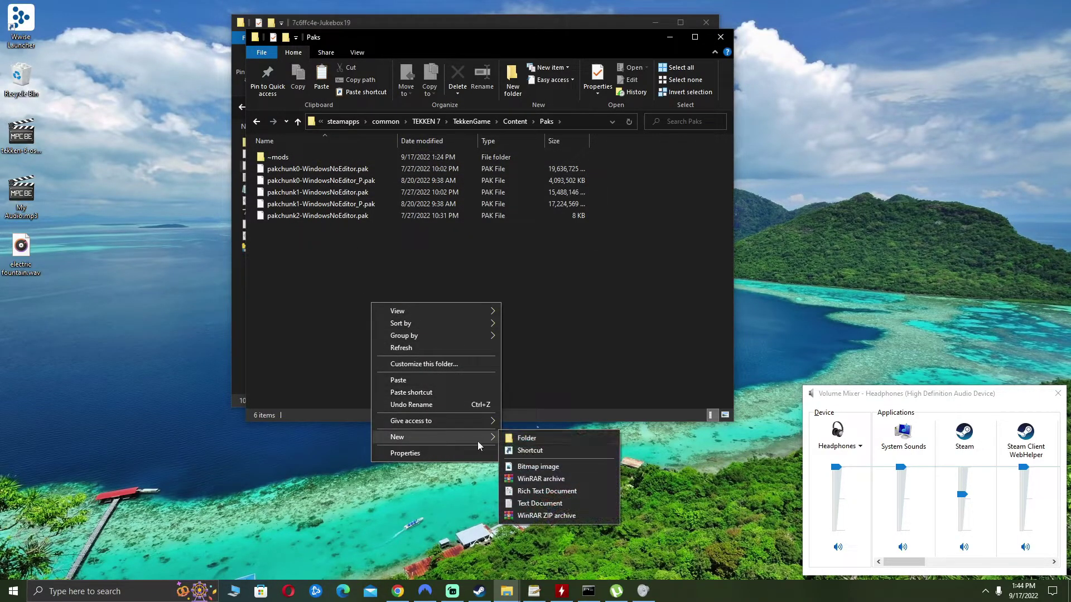
pyautogui.click(537, 444)
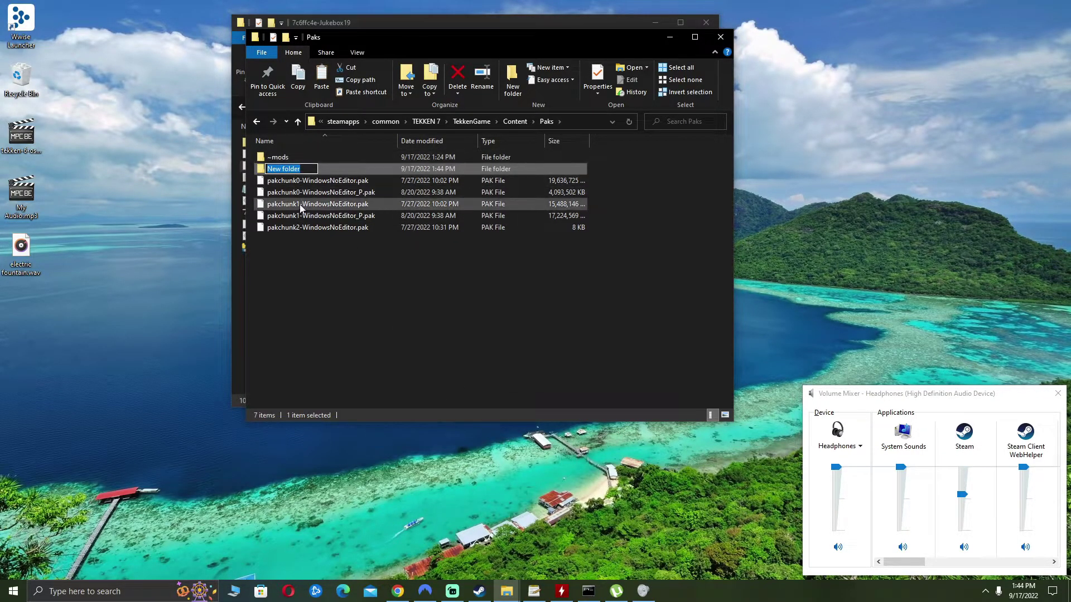
pyautogui.press('Return')
pyautogui.press('Delete')
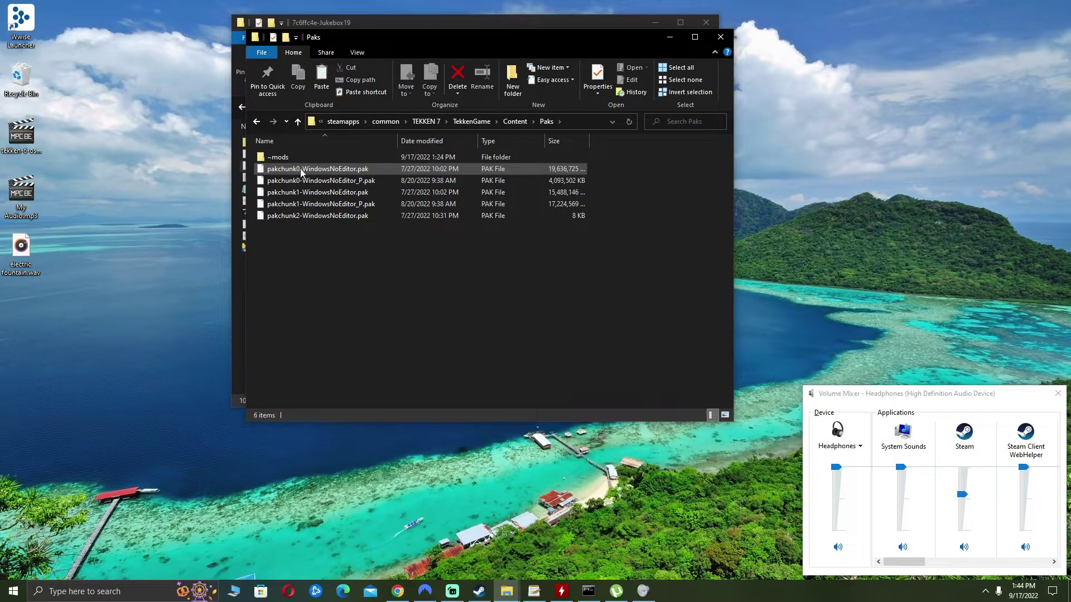
# - Paste the copied Jukebox_P.pak into the ~mods folder inside Paks
pyautogui.doubleClick(292, 156)
pyautogui.rightClick(349, 221)
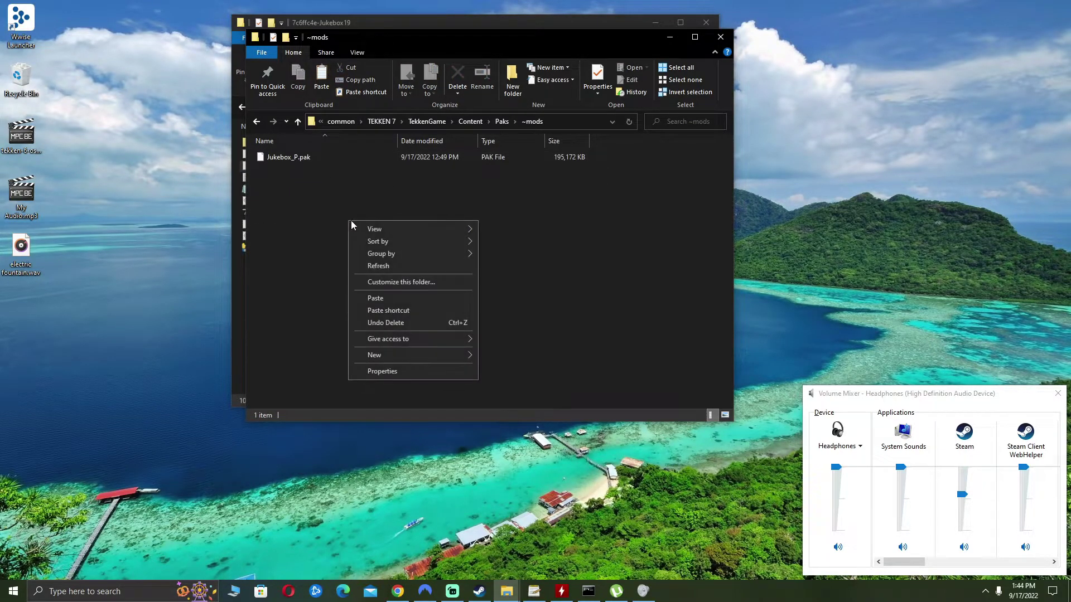
pyautogui.click(370, 296)
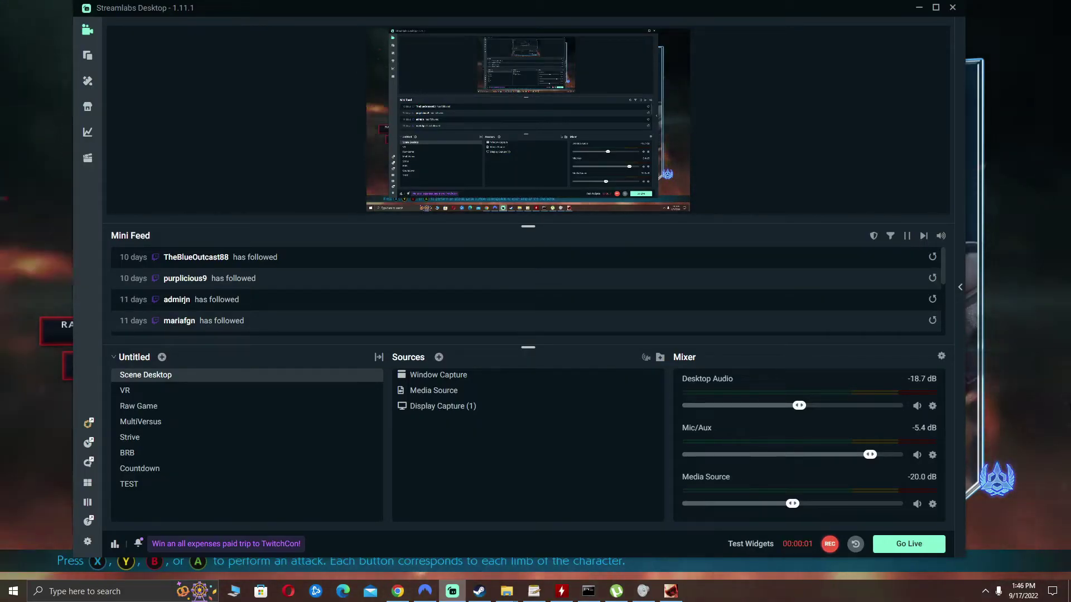
# - Switch to the running Tekken 7 match to check the stage music, and return to the desktop
pyautogui.hotkey('alt', 'Tab')
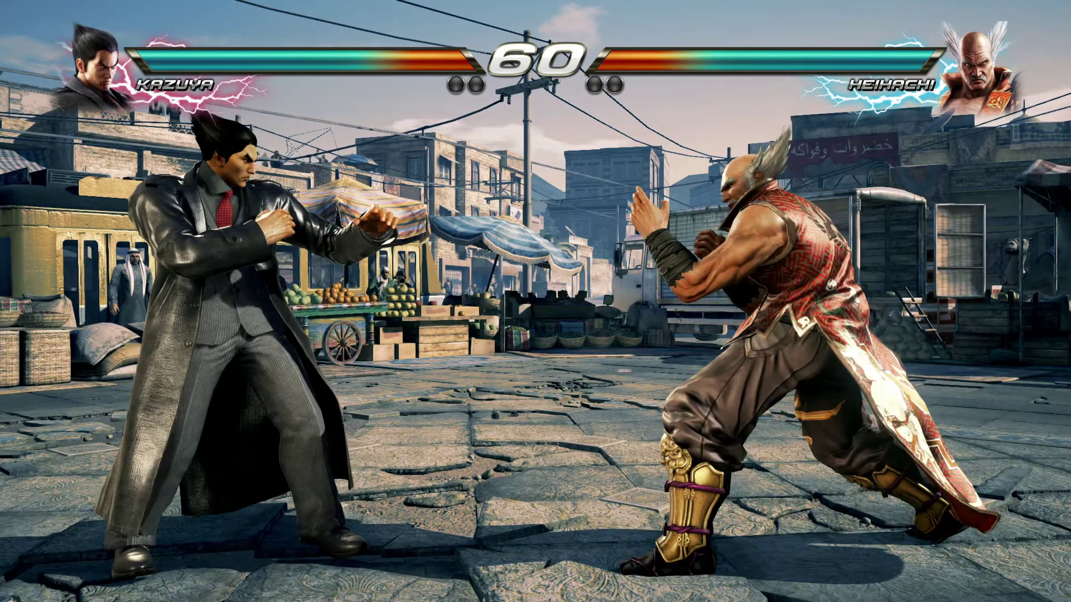
pyautogui.hotkey('alt', 'Tab')
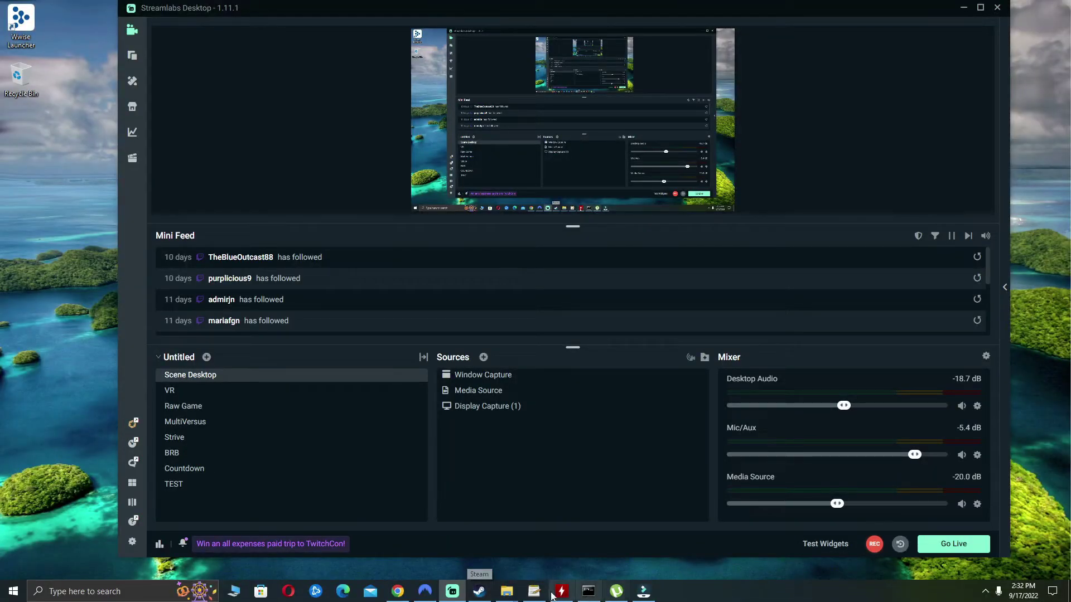
# - Bring up the 7c6ffc4e-Jukebox19 folder and examine the contents of its BGM\test subfolder
pyautogui.moveTo(506, 591)
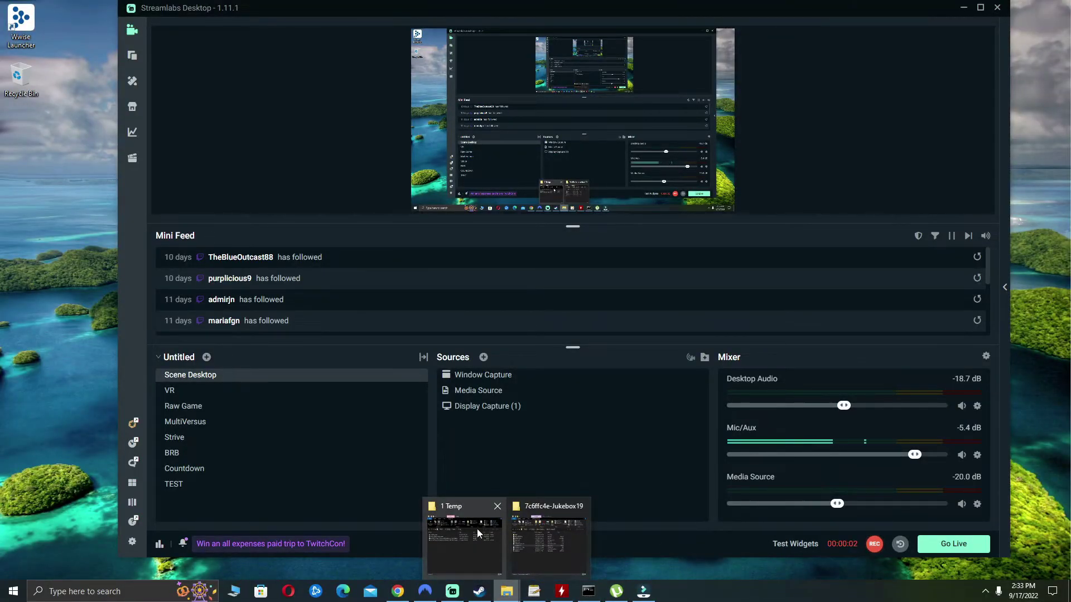
pyautogui.click(550, 536)
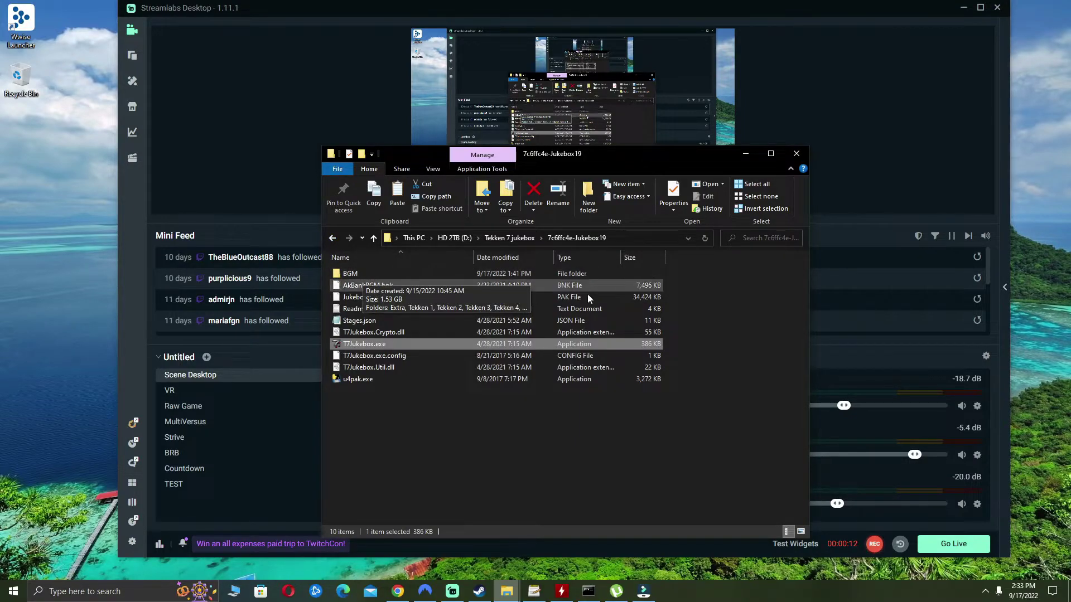
pyautogui.click(363, 273)
pyautogui.doubleClick(362, 273)
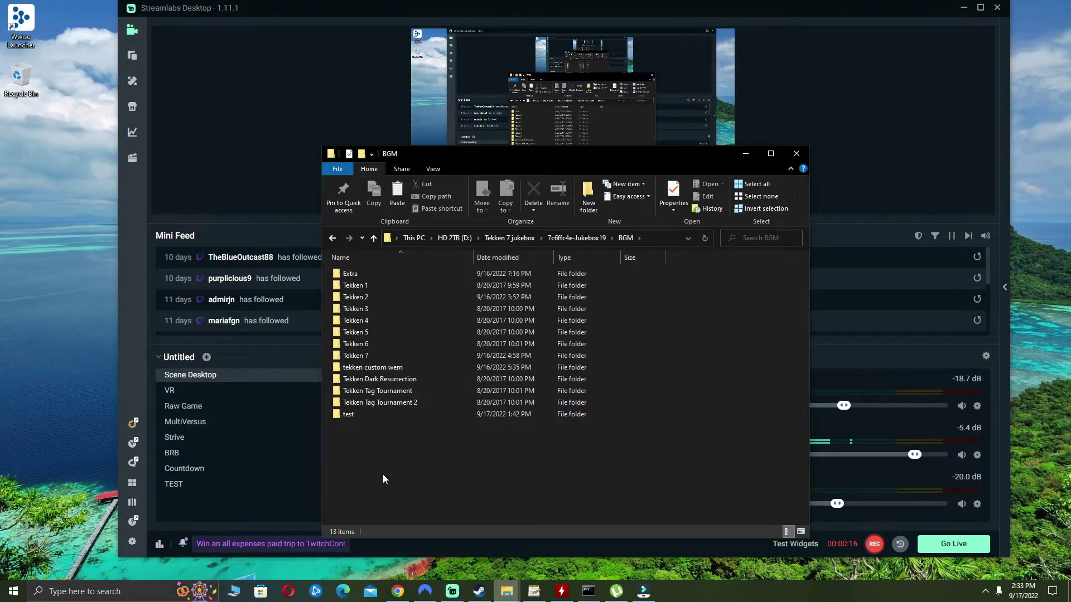
pyautogui.doubleClick(348, 414)
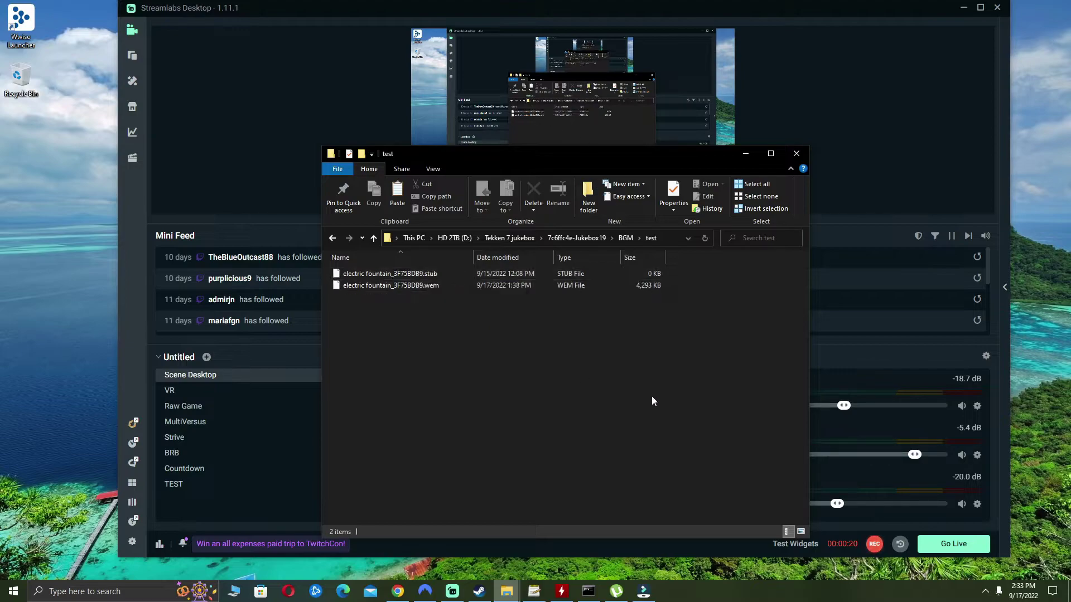
pyautogui.hotkey('alt', 'Left')
pyautogui.hotkey('alt', 'Left')
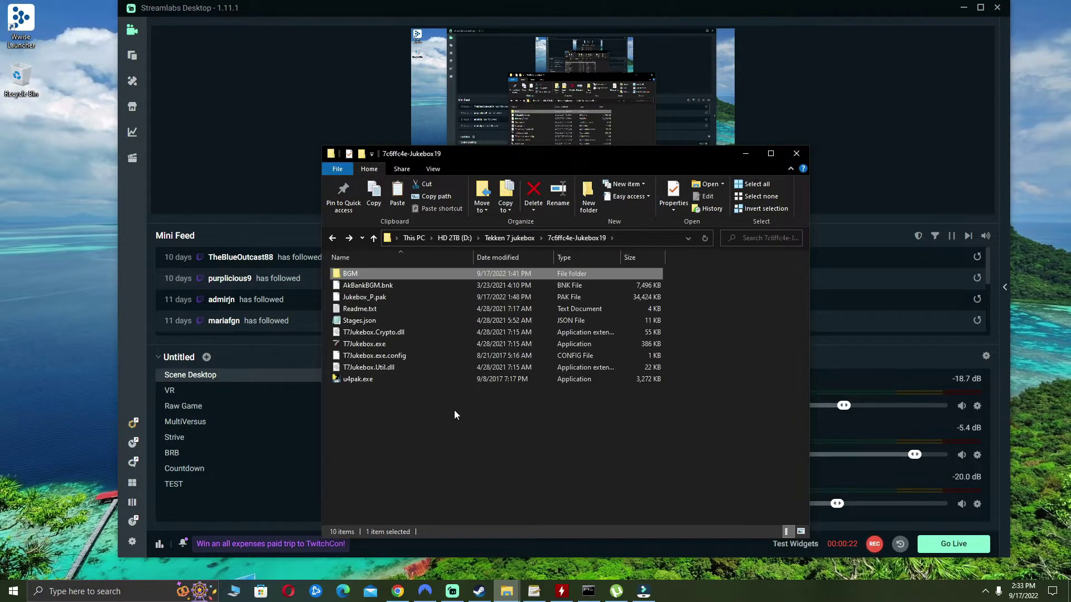
# - Start T7Jukebox.exe and load the playlist xcfvdsffsd.t7p from the Tekken 7 jukebox folder
pyautogui.click(383, 345)
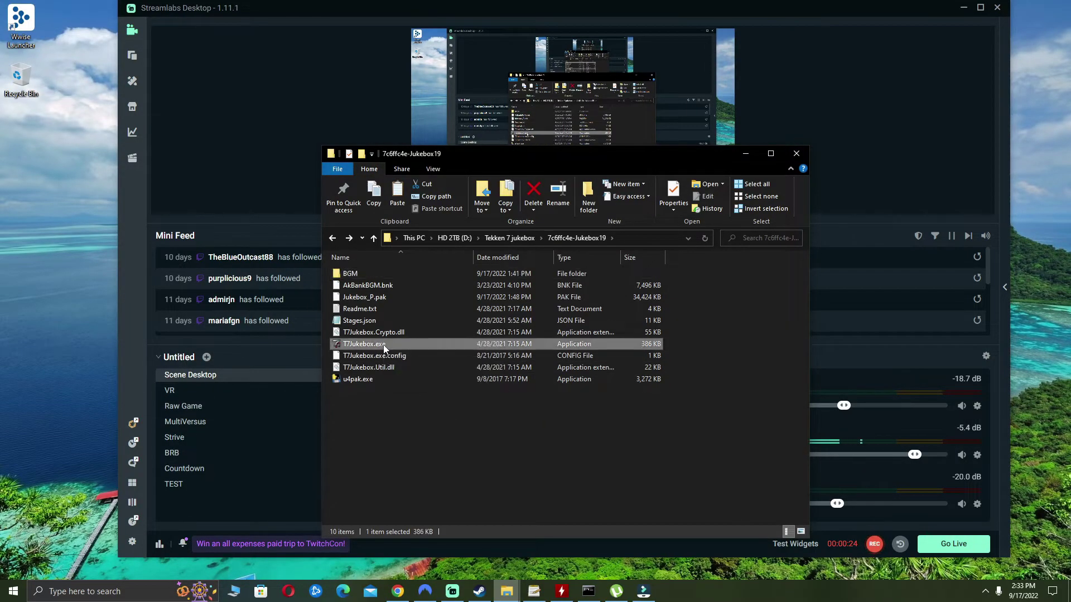
pyautogui.doubleClick(383, 344)
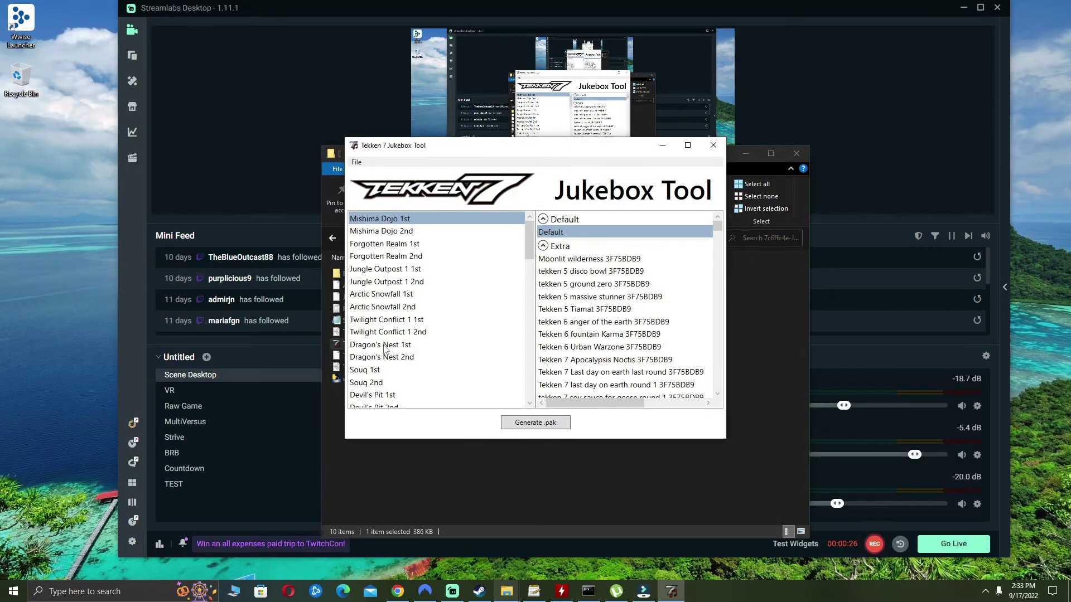
pyautogui.click(357, 166)
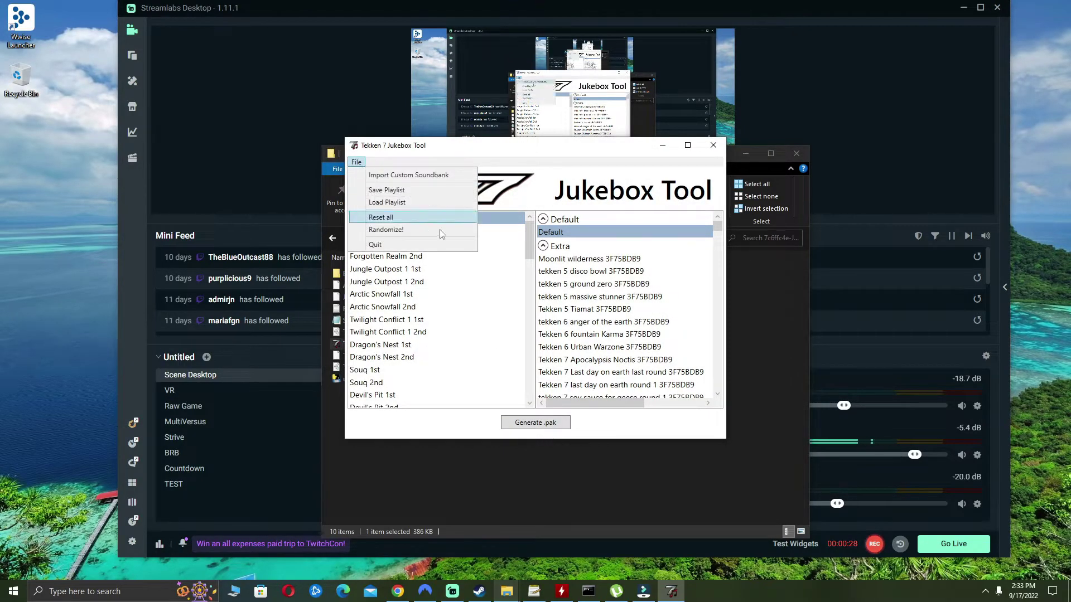
pyautogui.click(407, 203)
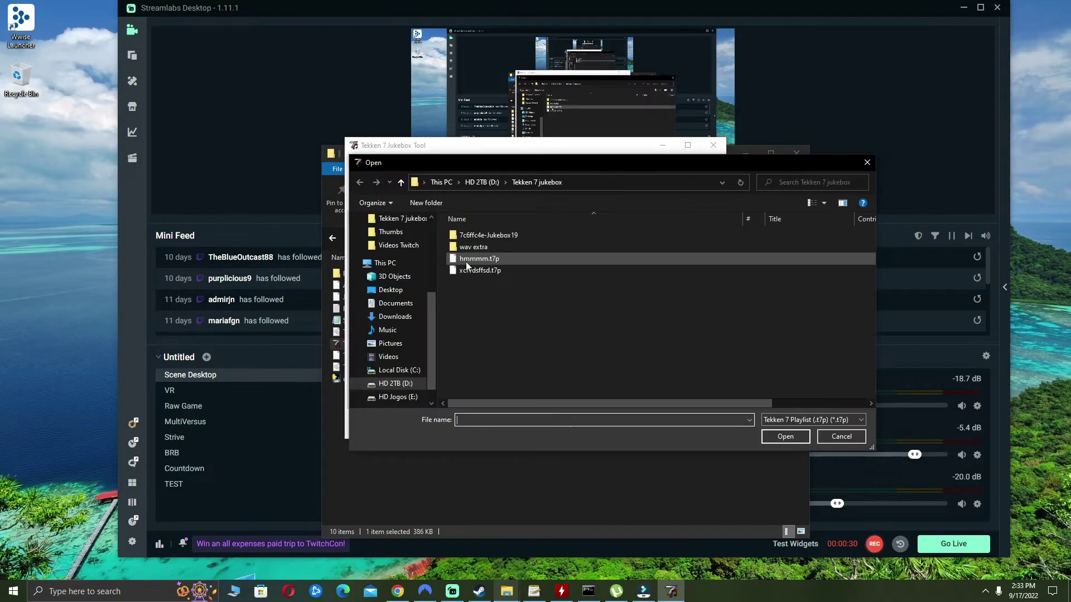
pyautogui.click(480, 270)
pyautogui.click(806, 438)
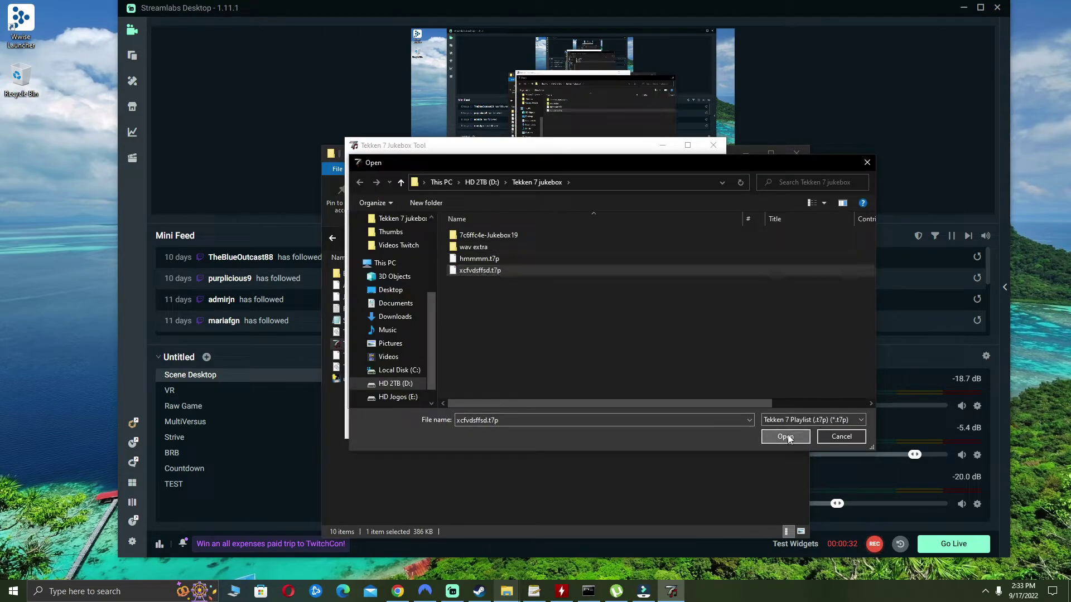
pyautogui.click(590, 336)
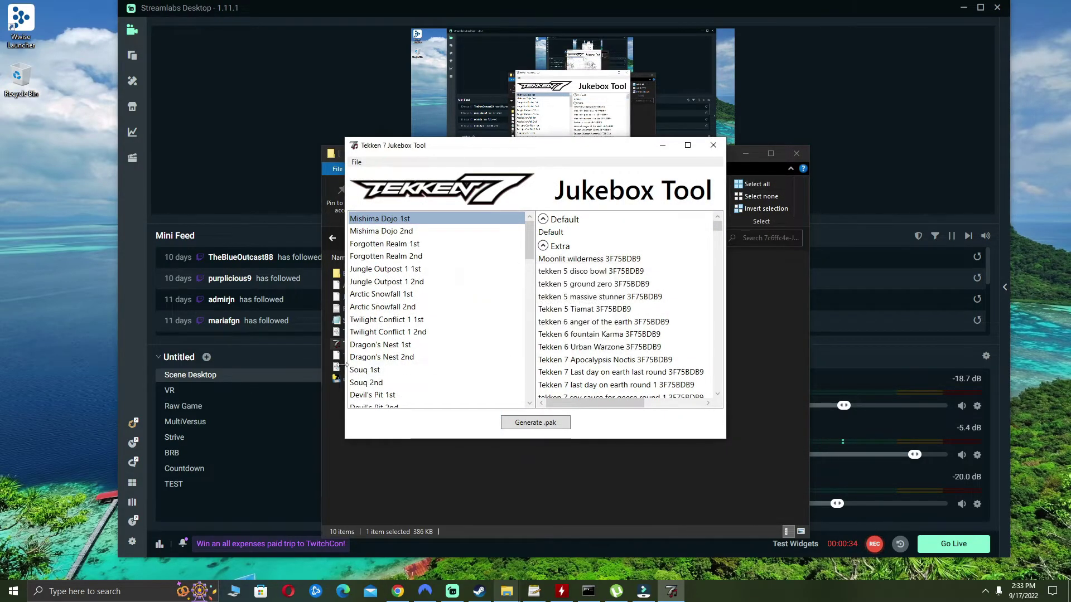
# - Check the song assigned to Souq 1st and assign the Tekken 2 song Jack2 PSX to Souq 2nd
pyautogui.click(394, 384)
pyautogui.click(377, 371)
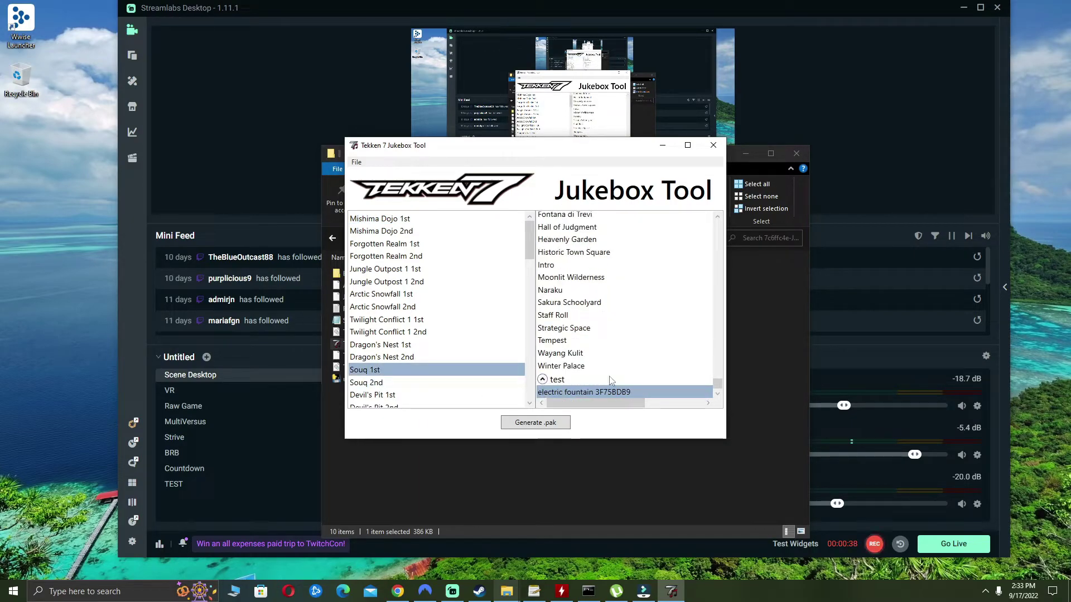
pyautogui.click(359, 383)
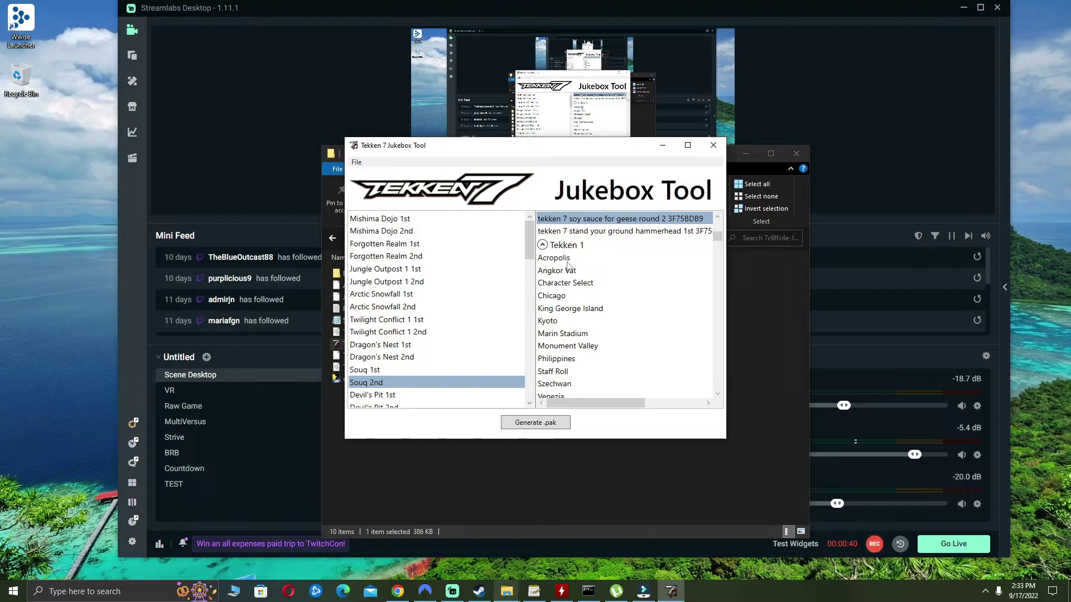
pyautogui.scroll(-2, 567, 262)
pyautogui.scroll(-4, 545, 331)
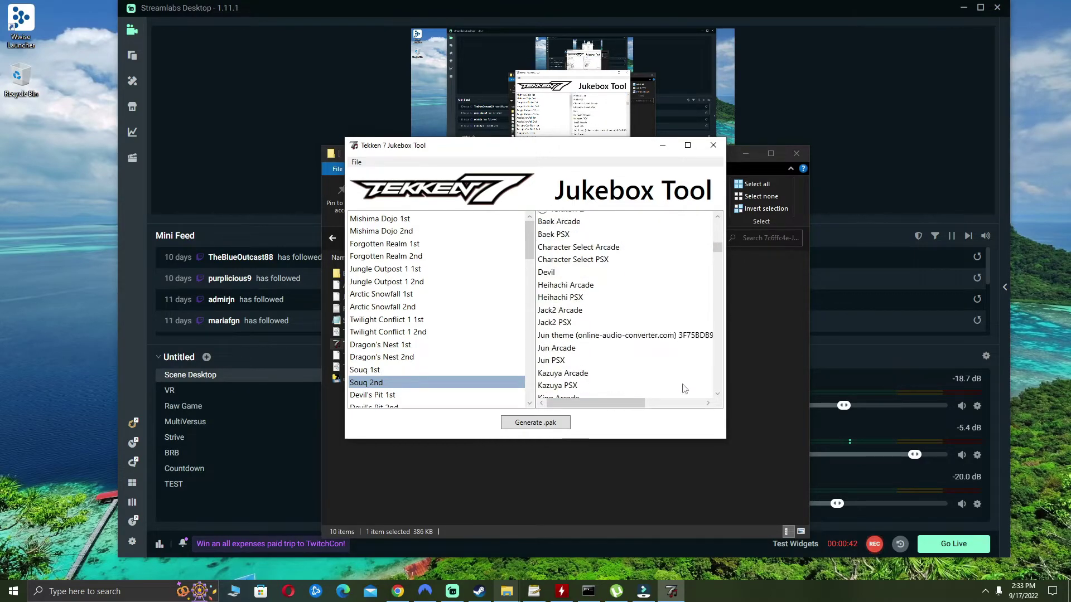
pyautogui.click(574, 324)
pyautogui.scroll(1, 569, 328)
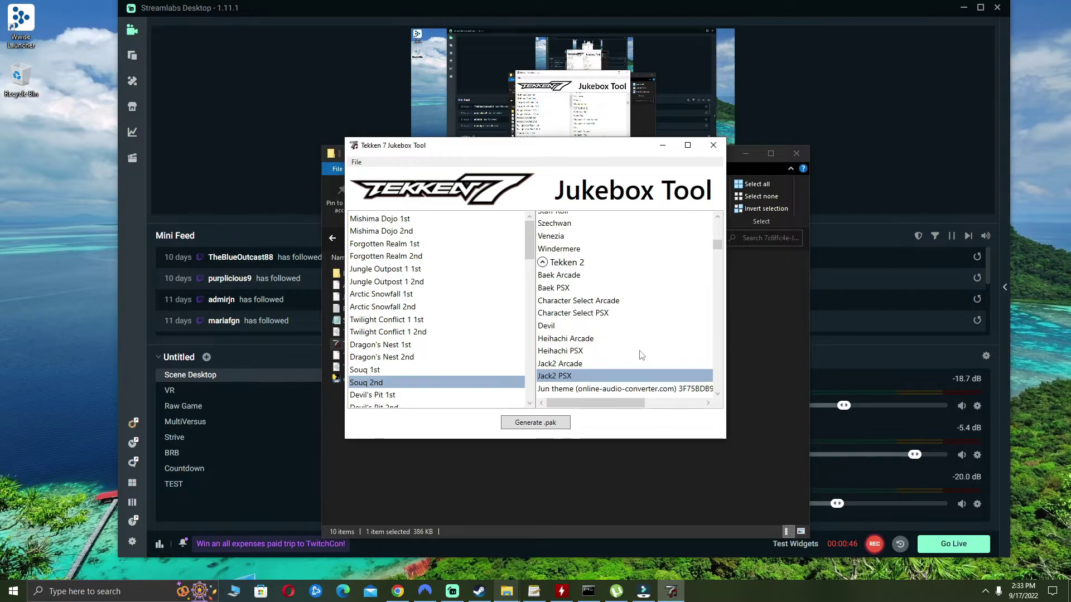
# - Generate the .pak file and save the playlist over the existing xcfvdsffsd.t7p
pyautogui.click(536, 423)
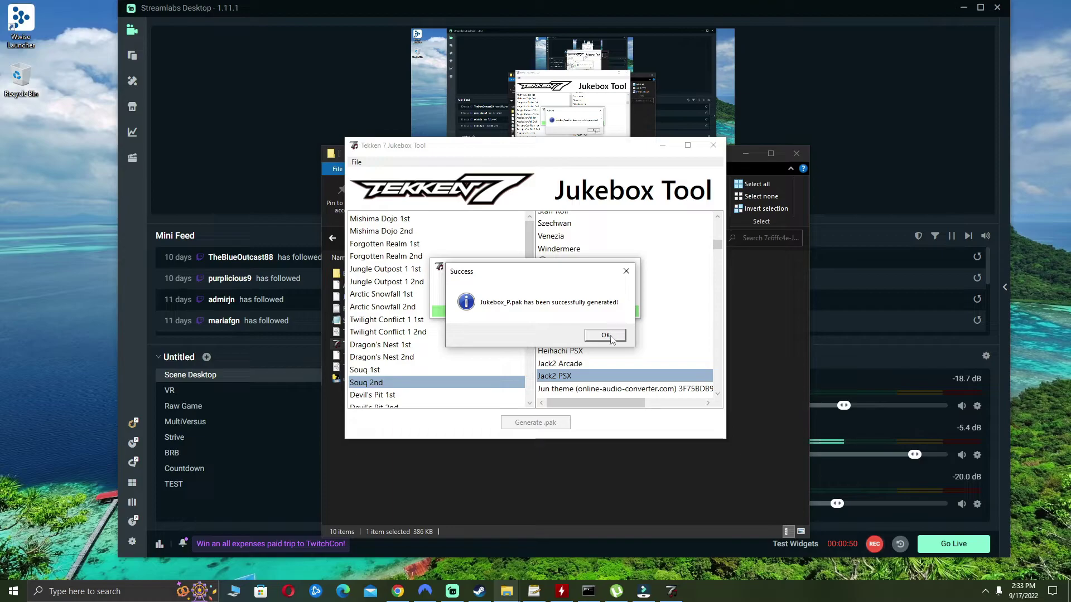
pyautogui.click(605, 335)
pyautogui.click(356, 162)
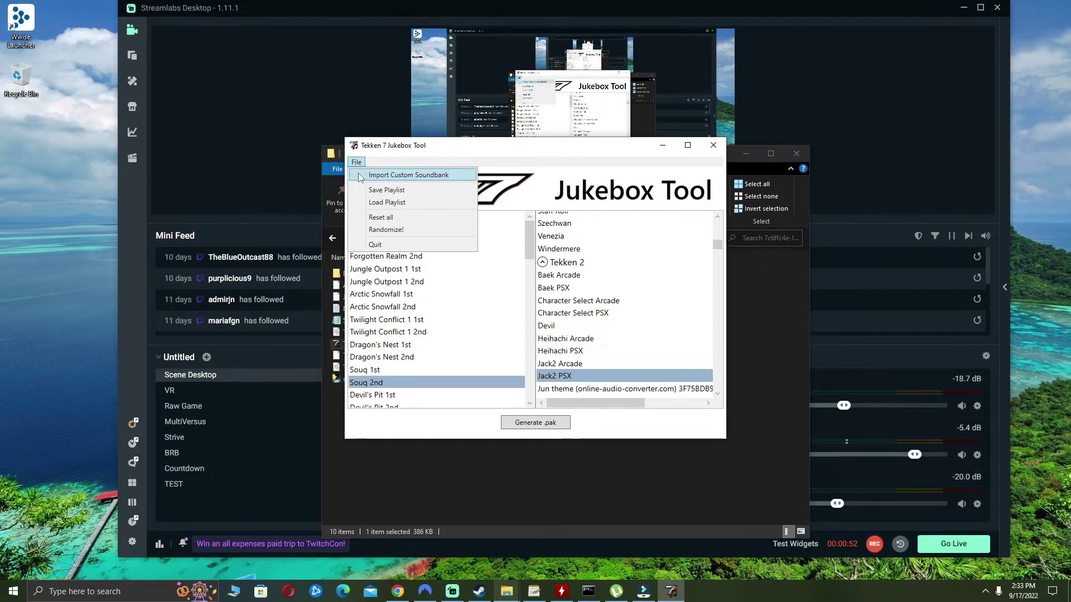
pyautogui.click(413, 196)
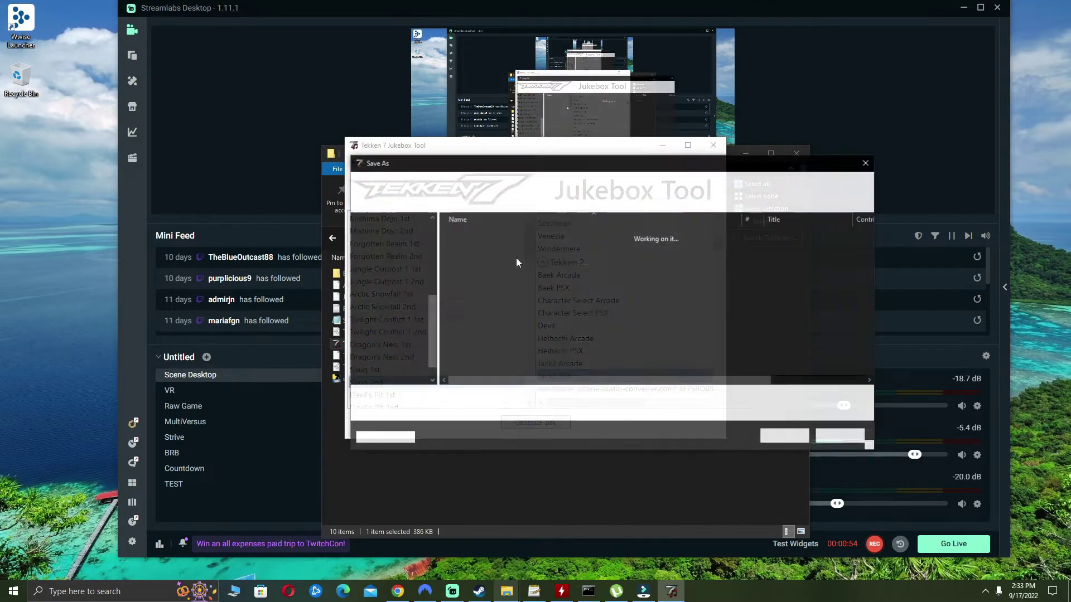
pyautogui.click(479, 271)
pyautogui.click(775, 437)
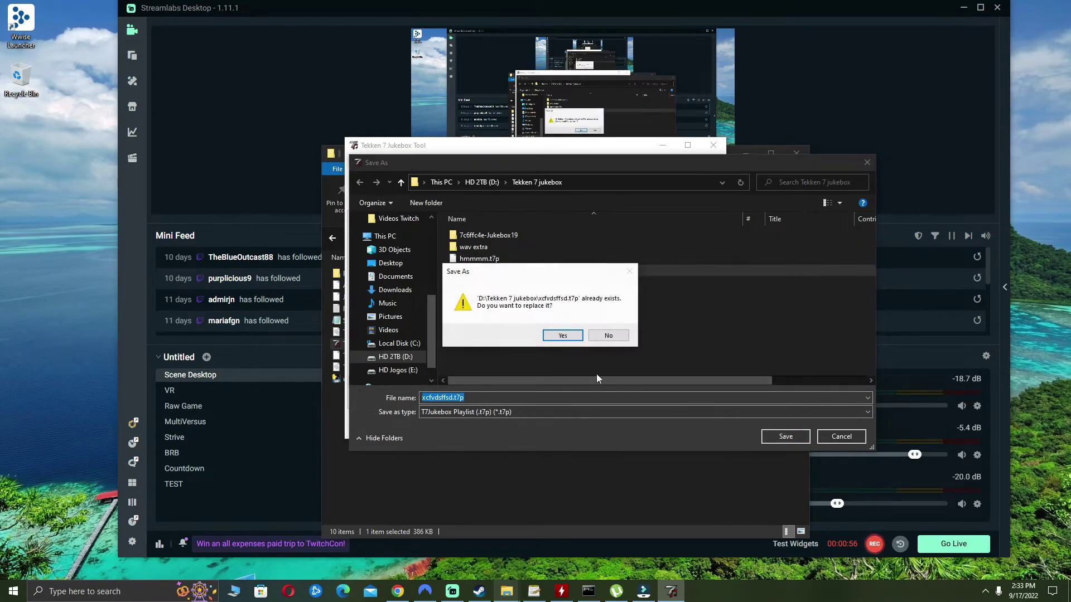
pyautogui.click(557, 335)
pyautogui.click(583, 335)
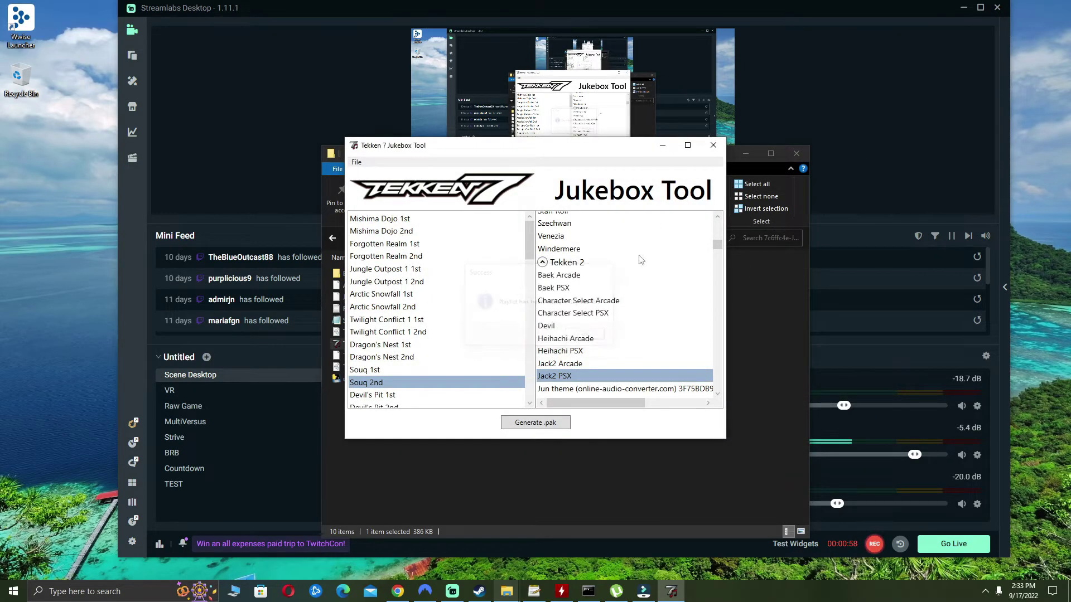
# - Close the Jukebox Tool and copy the regenerated Jukebox_P.pak from the 7c6ffc4e-Jukebox19 folder
pyautogui.click(713, 146)
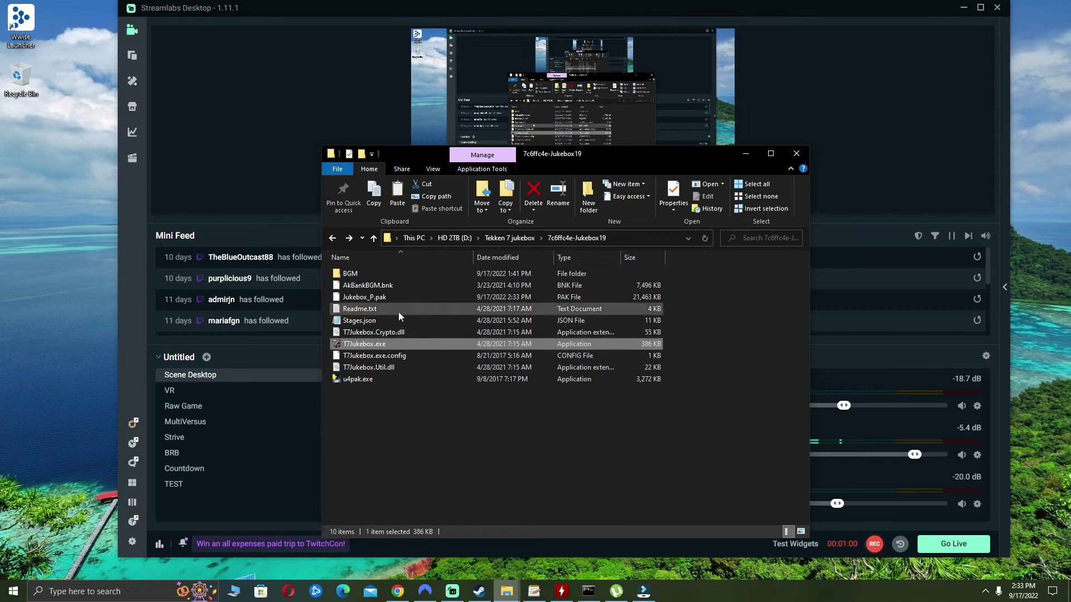
pyautogui.click(375, 296)
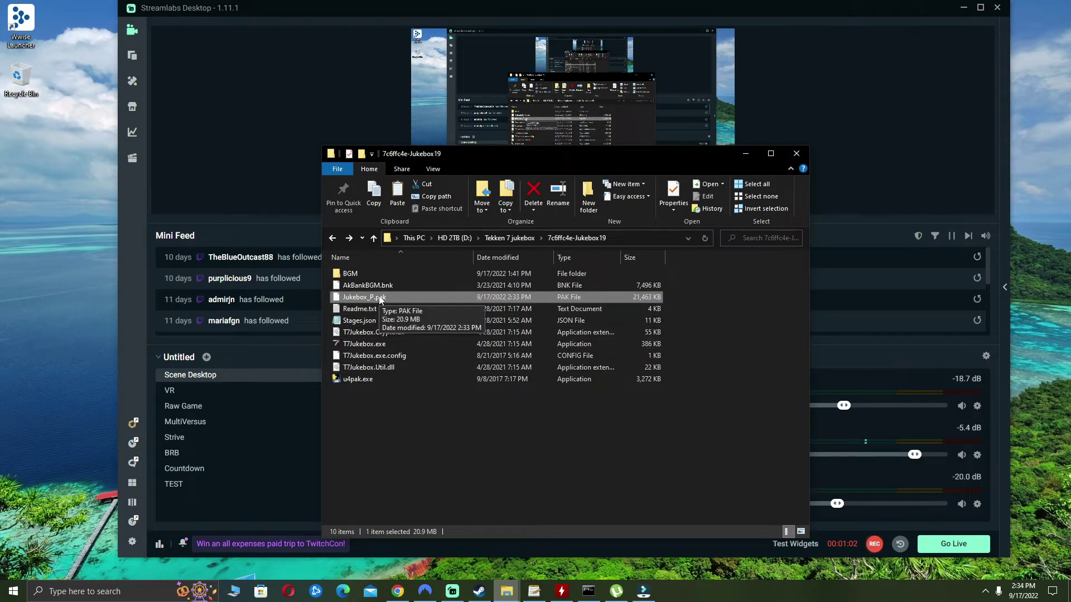
pyautogui.rightClick(372, 298)
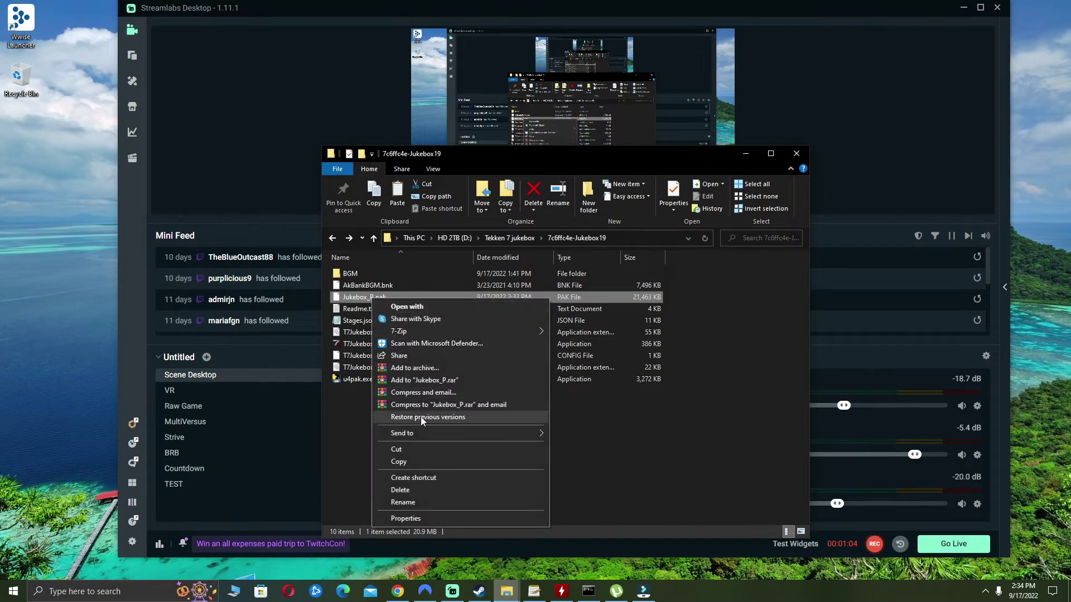
pyautogui.click(419, 463)
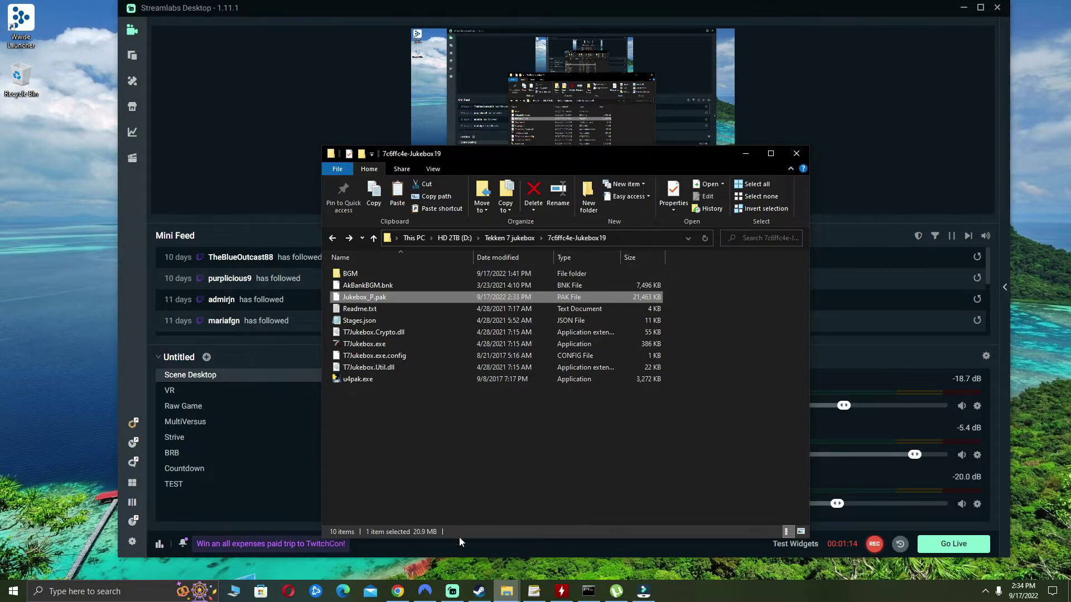
# - Bring the 7c6ffc4e-Jukebox19 folder window to the front with nothing selected and close it
pyautogui.click(506, 591)
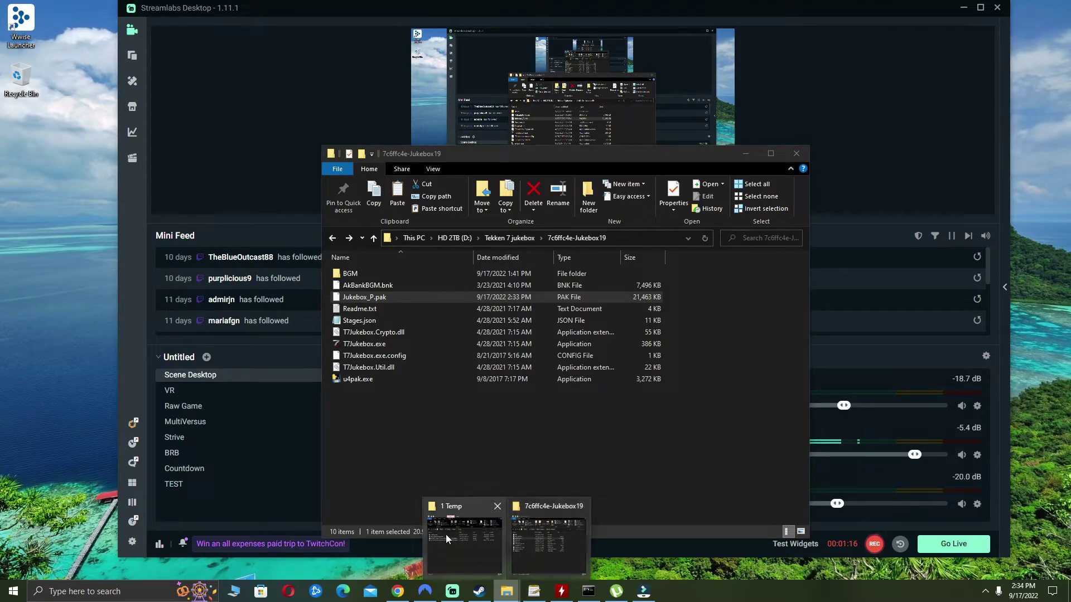
pyautogui.click(559, 535)
pyautogui.click(528, 473)
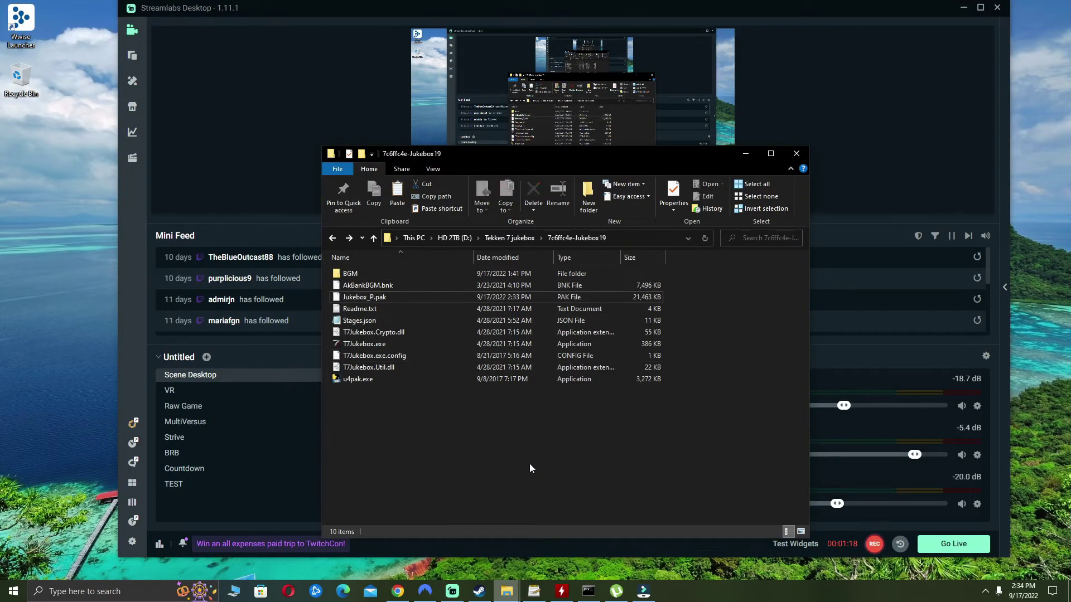
pyautogui.moveTo(677, 153); pyautogui.dragTo(550, 91)
pyautogui.click(669, 92)
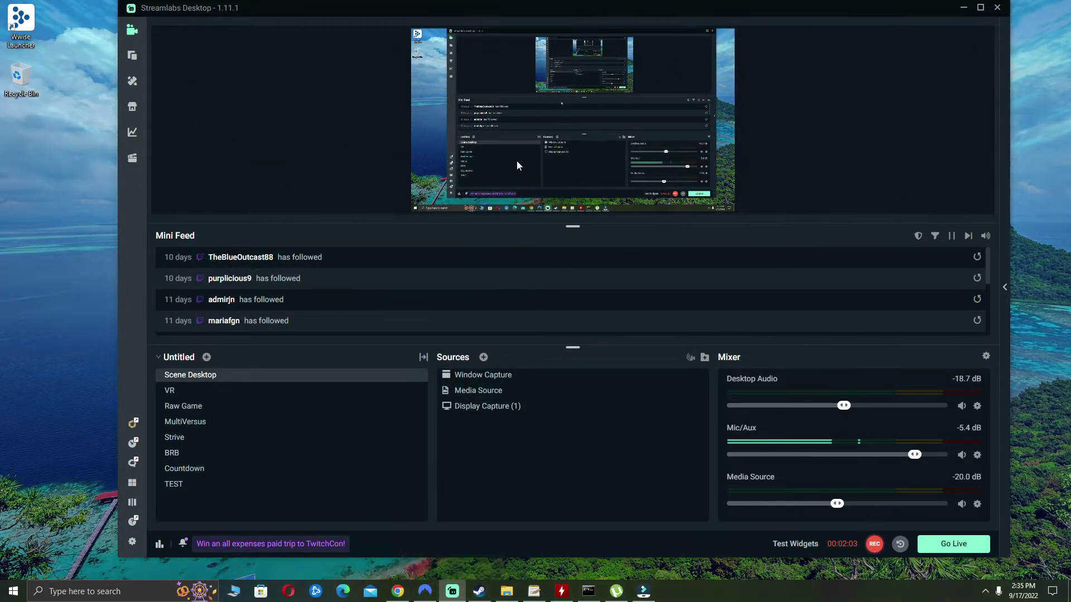
pyautogui.moveTo(812, 12)
pyautogui.mouseDown()
pyautogui.moveTo(815, 21)
pyautogui.moveTo(814, 7)
pyautogui.mouseUp()
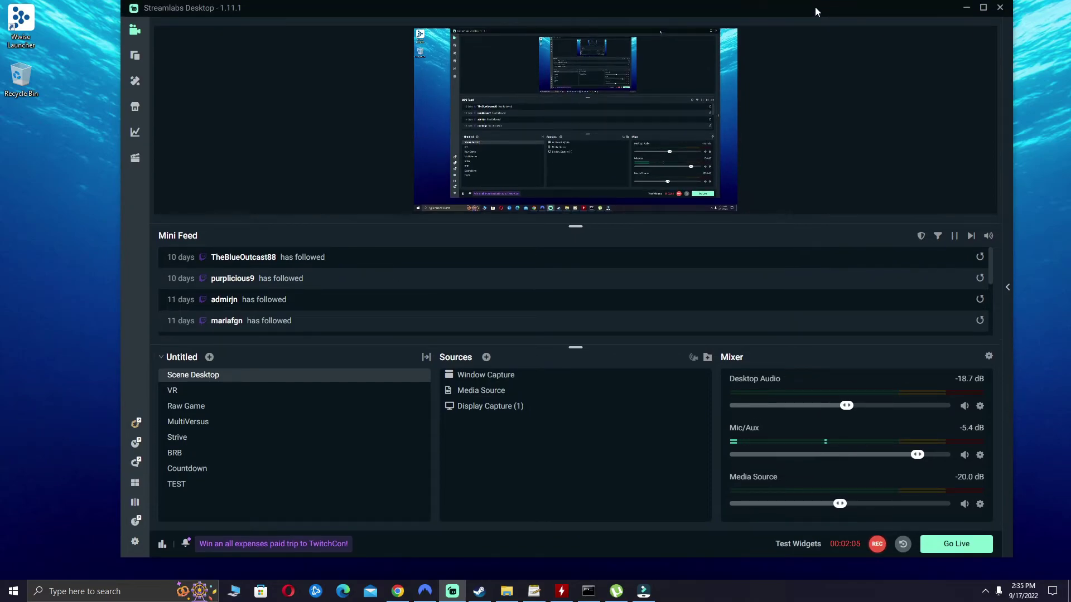
pyautogui.moveTo(709, 397)
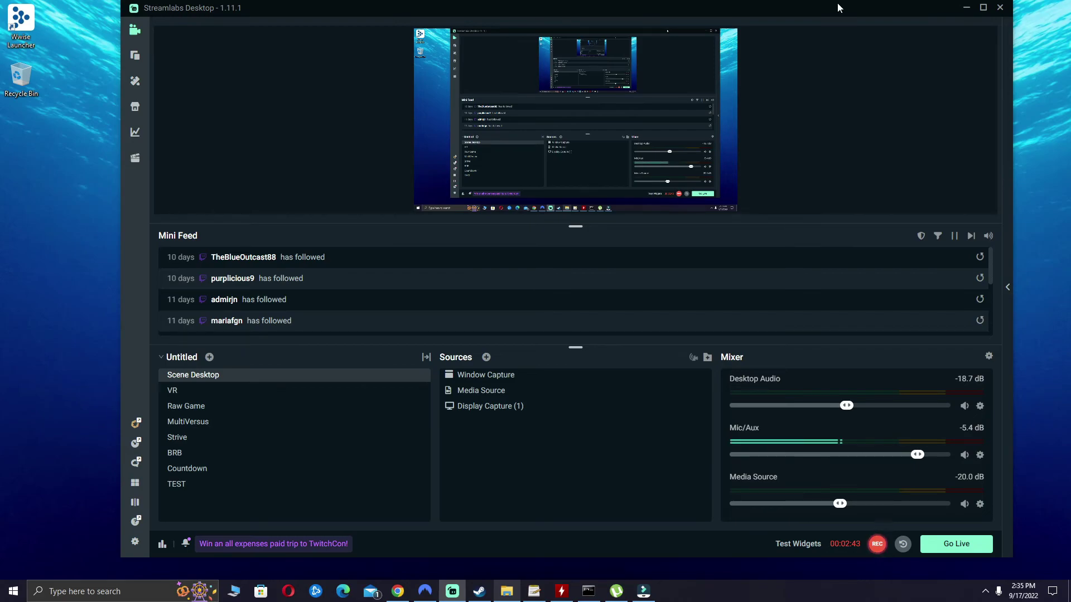
pyautogui.moveTo(839, 8); pyautogui.dragTo(821, 41)
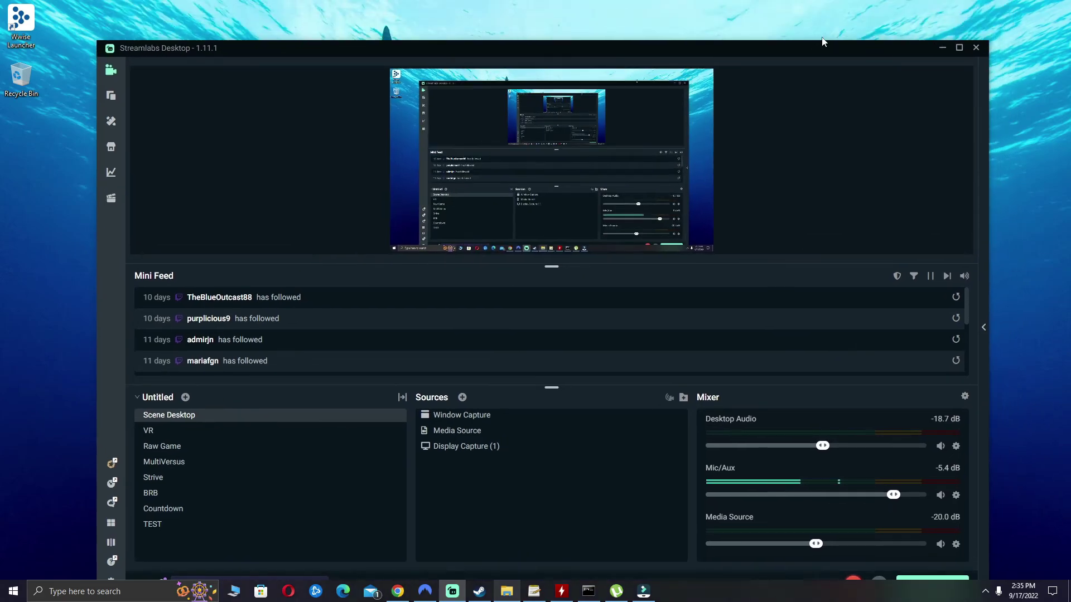